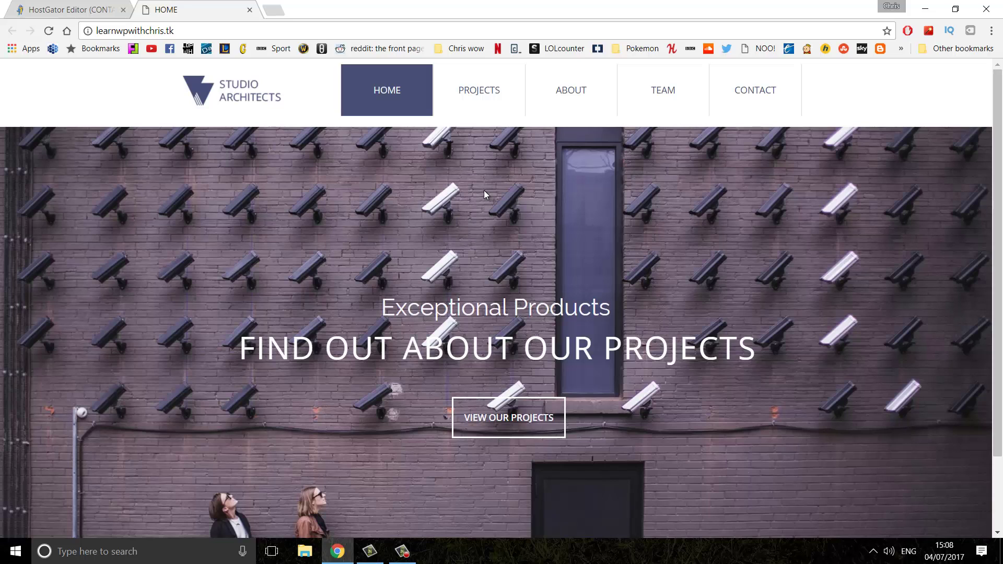
# Look through the sample Studio Architects website's Home, Projects, About, Team and Contact pages.
pyautogui.scroll(-2, 428, 311)
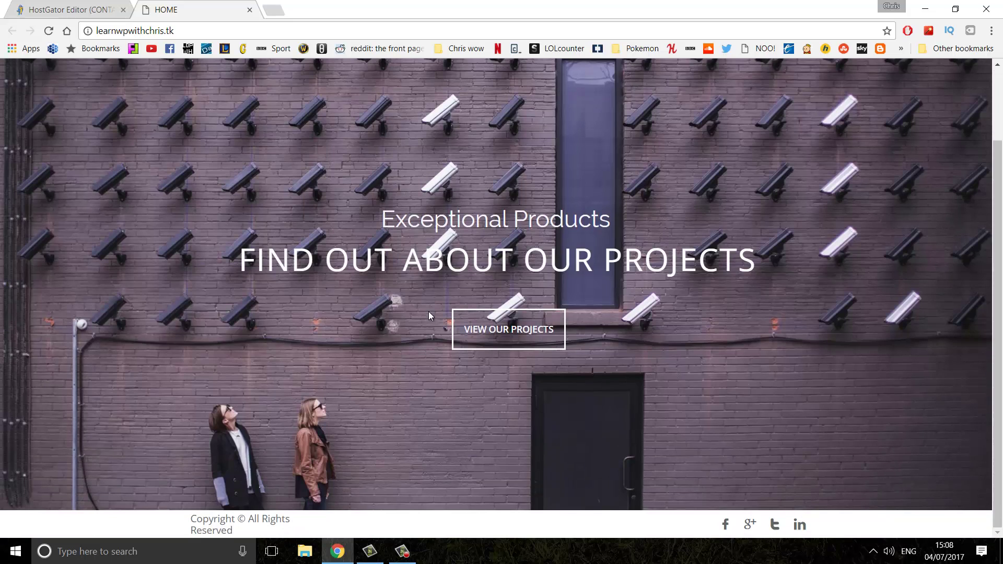
pyautogui.scroll(2, 421, 335)
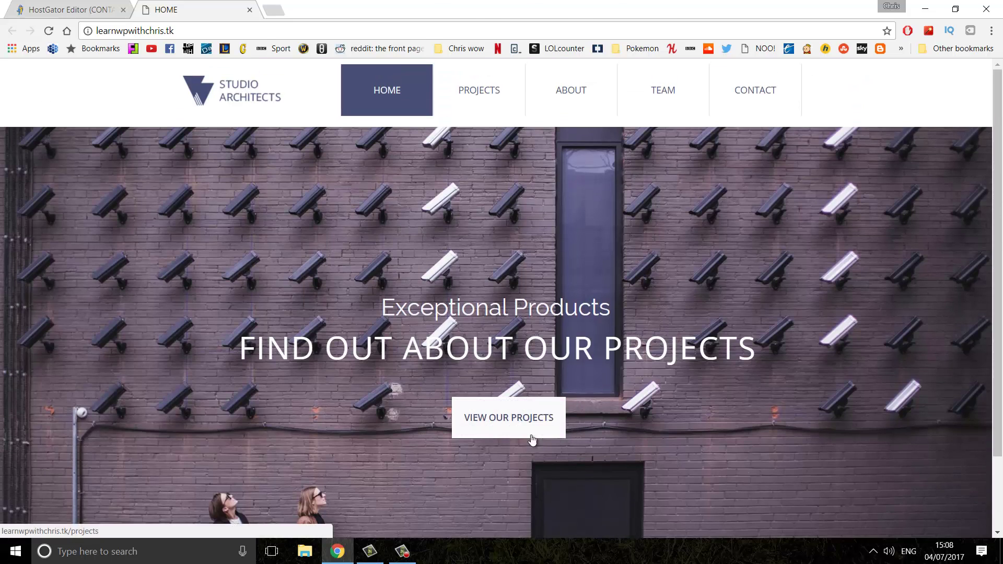
pyautogui.click(484, 98)
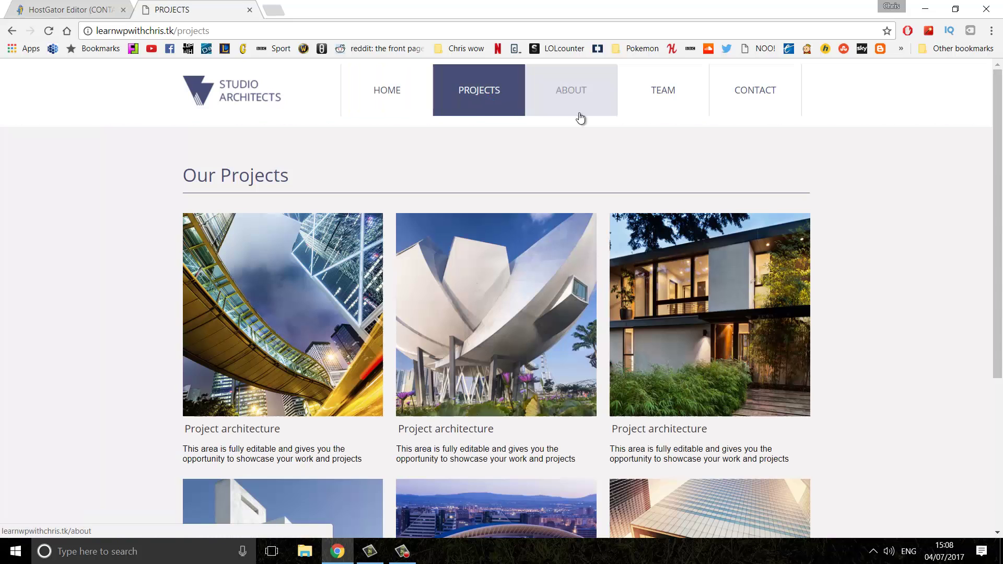
pyautogui.click(579, 102)
pyautogui.click(661, 107)
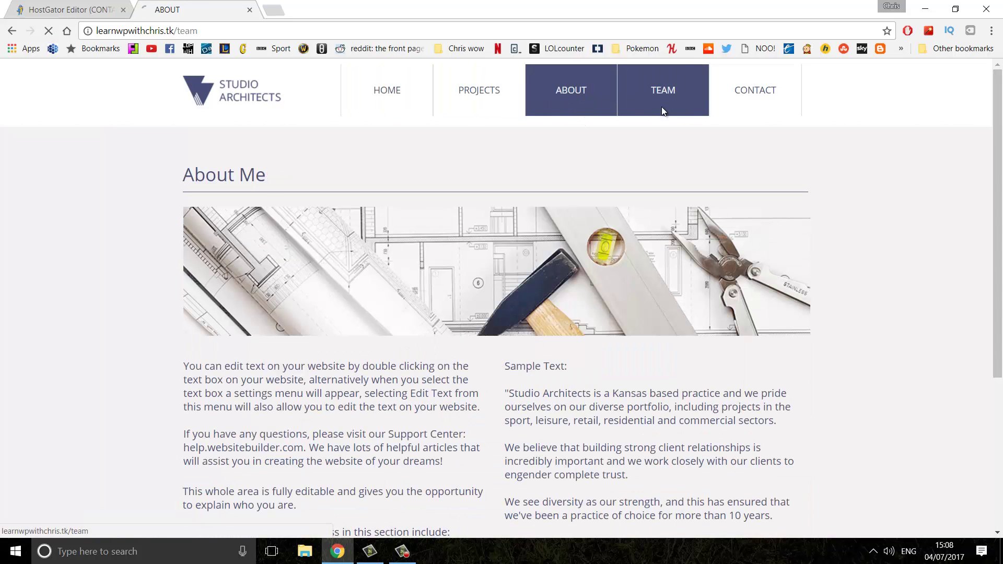
pyautogui.click(754, 90)
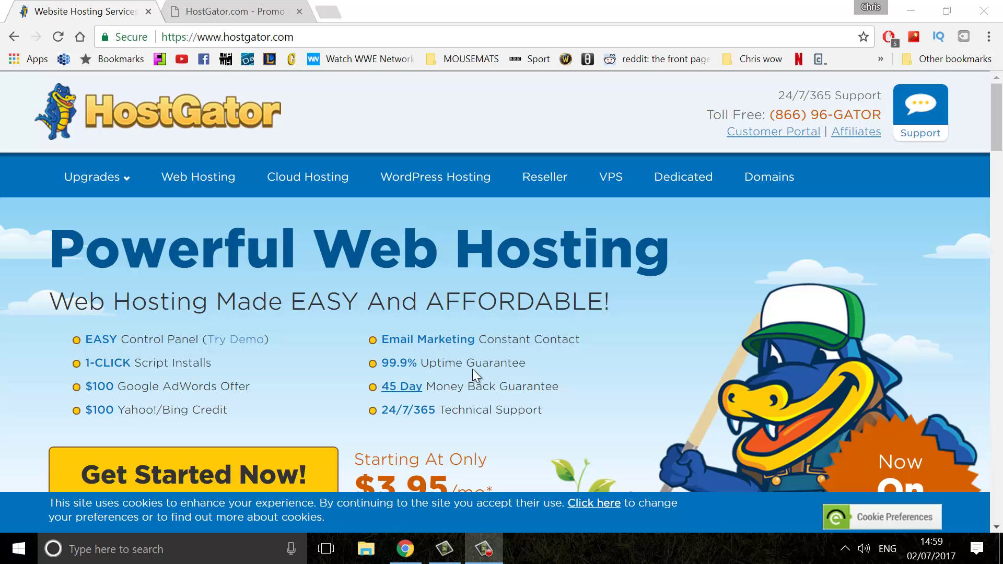
# Open HostGator's web hosting plans and start the sign-up for the Hatchling plan.
pyautogui.scroll(-3, 410, 197)
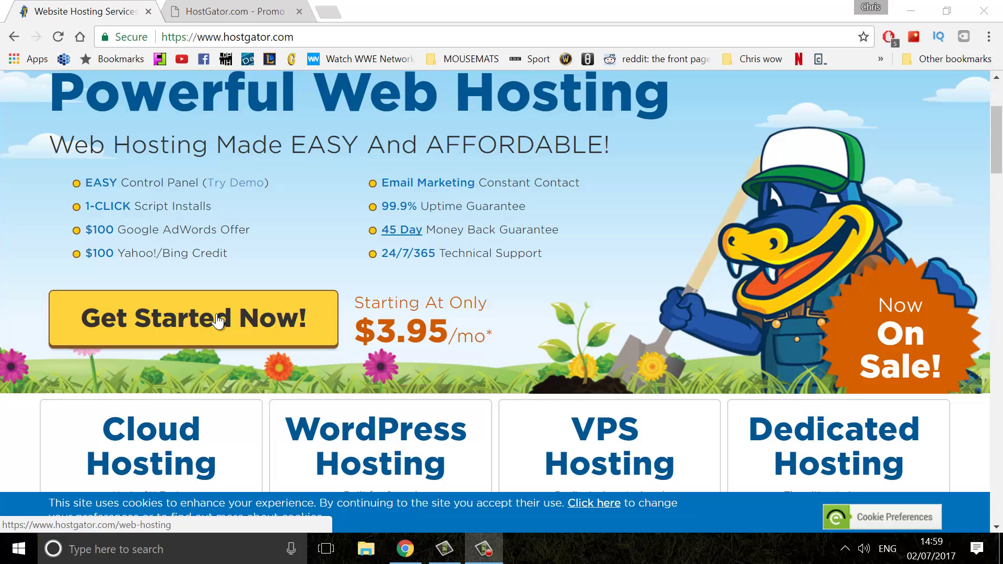
pyautogui.click(217, 320)
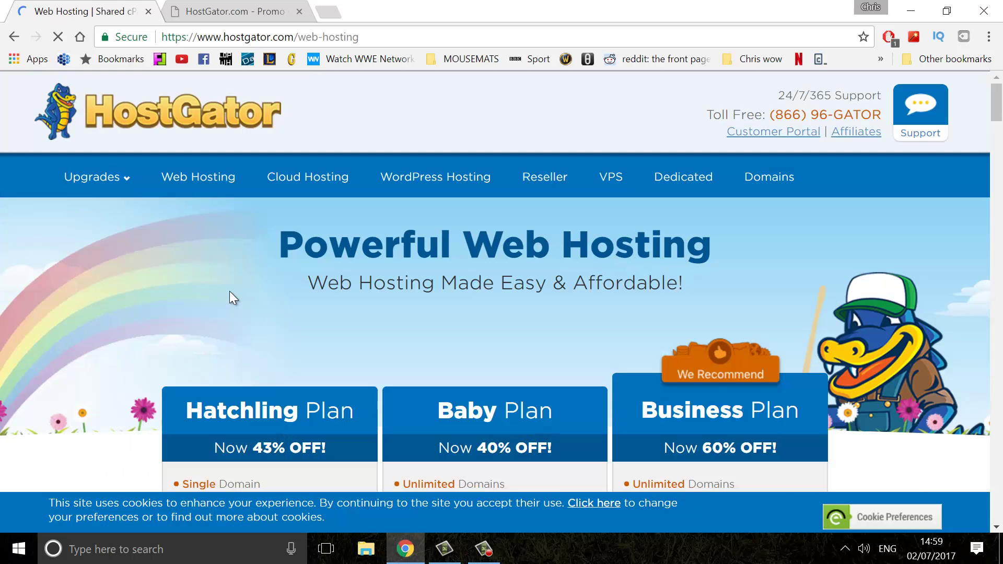
pyautogui.scroll(-5, 469, 264)
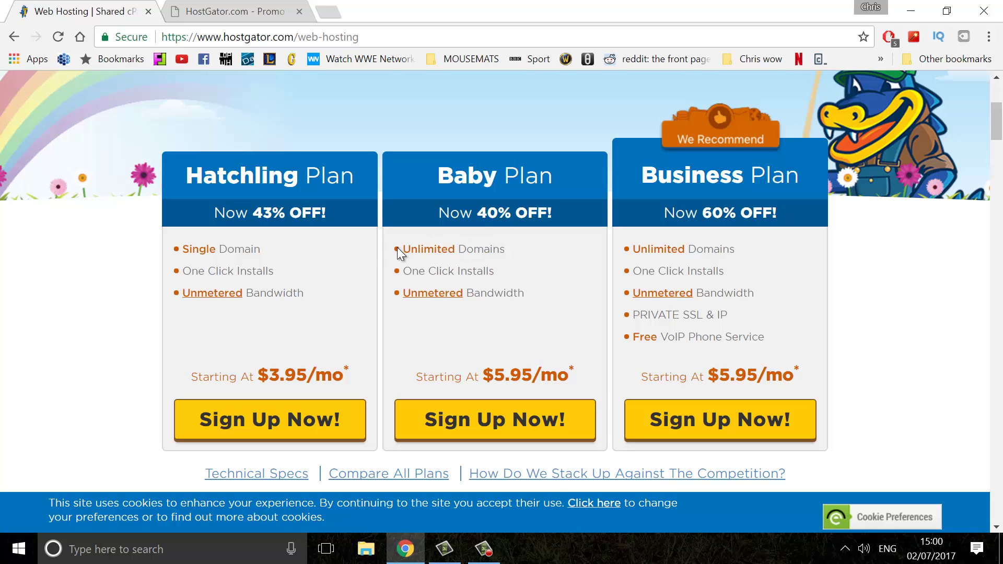
pyautogui.moveTo(510, 251); pyautogui.dragTo(401, 250)
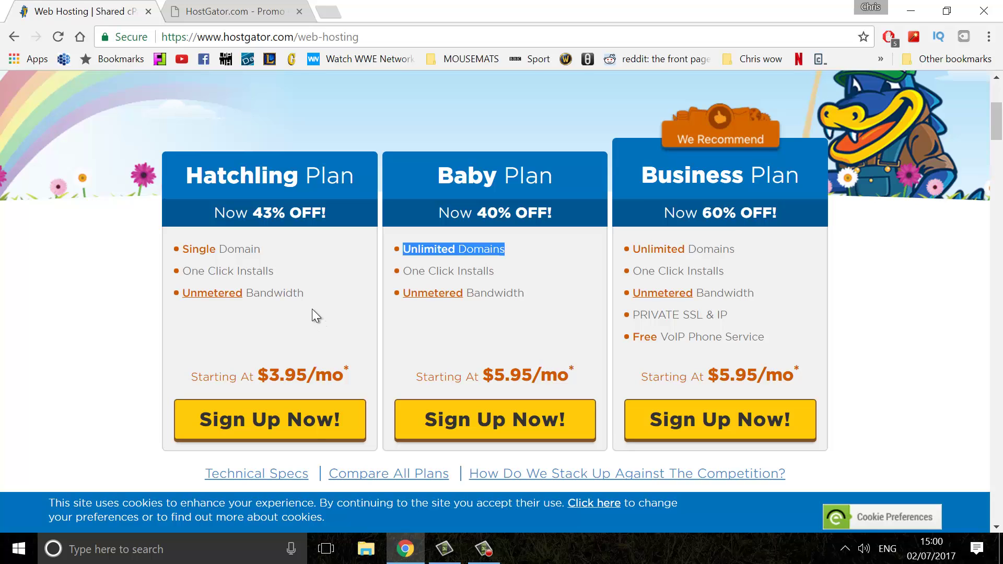
pyautogui.click(287, 413)
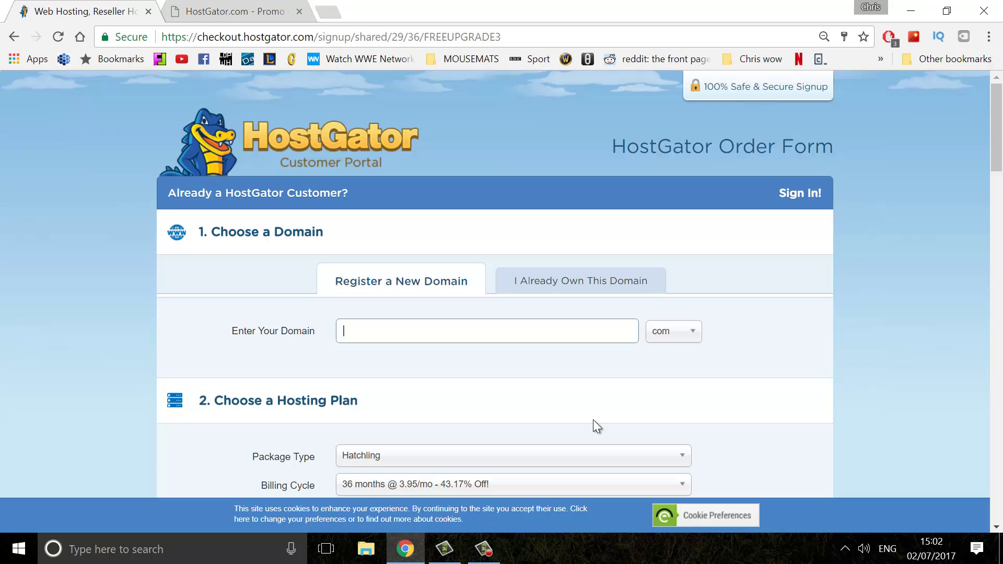
# Examine the order form's options for an already owned domain and a new domain, including the available domain extensions.
pyautogui.click(565, 289)
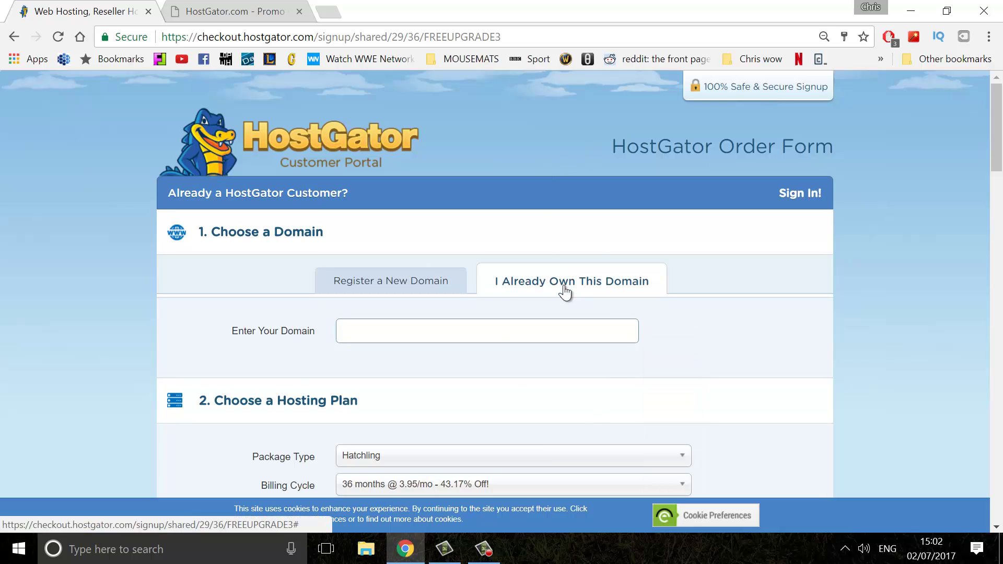
pyautogui.click(404, 294)
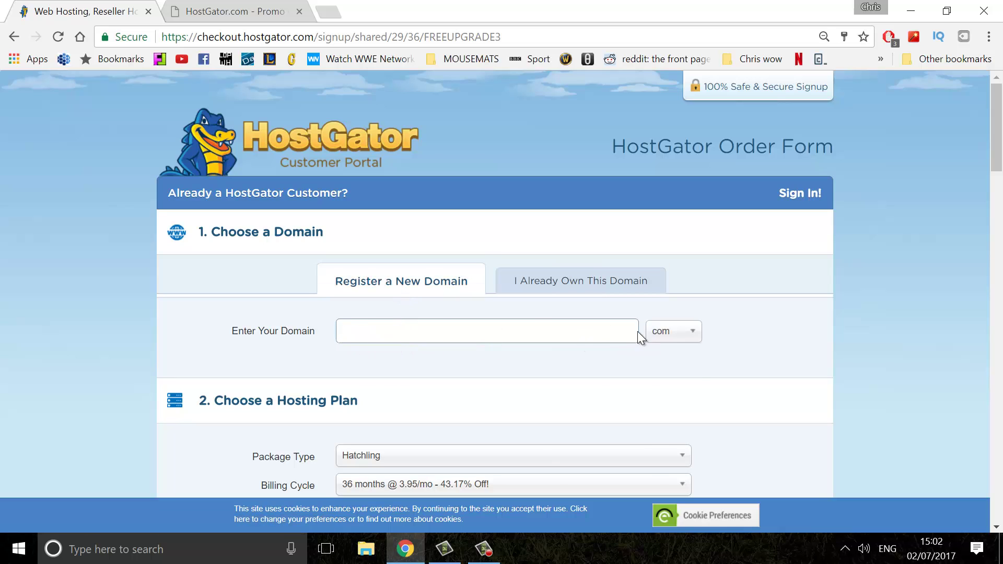
pyautogui.click(671, 334)
pyautogui.scroll(-2, 674, 361)
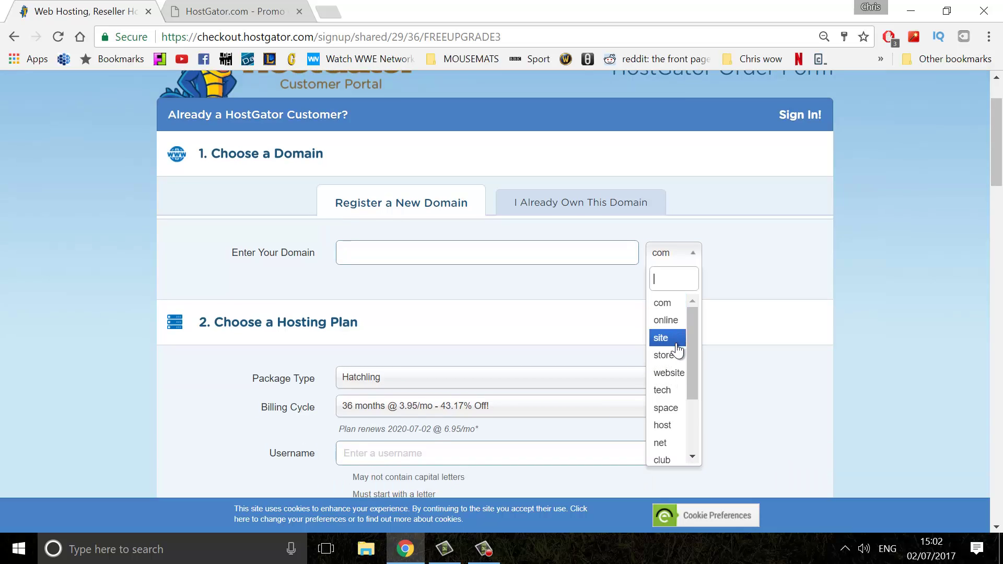
pyautogui.click(746, 244)
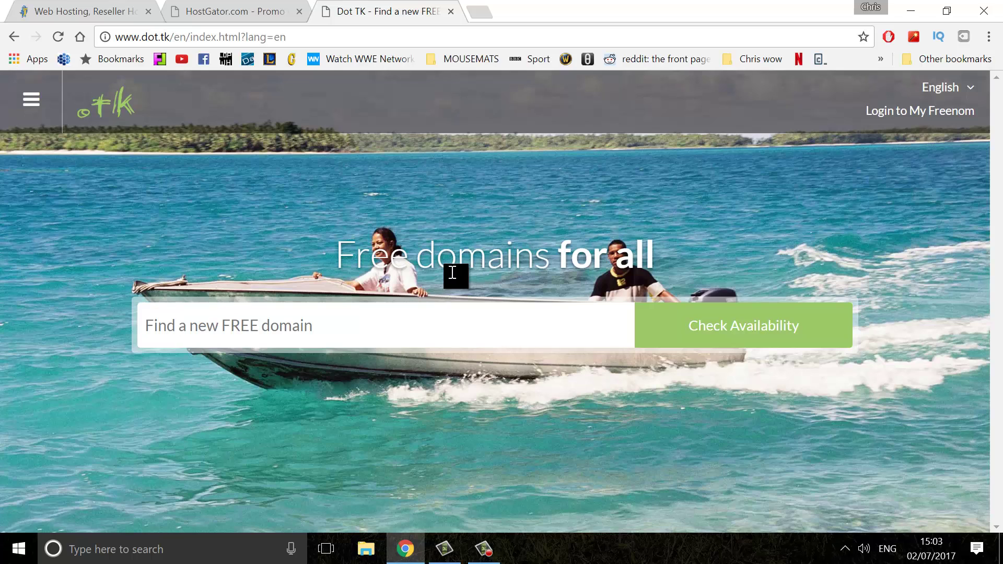
# View the Dot TK free domain search page and return to the HostGator order form.
pyautogui.click(449, 322)
pyautogui.click(235, 11)
pyautogui.click(86, 11)
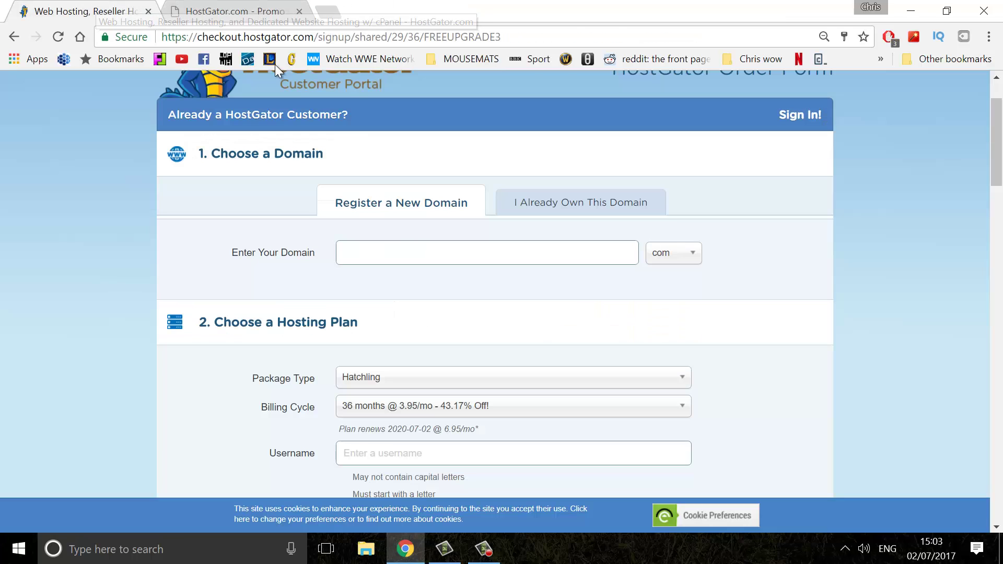
# Keep the Hatchling package and set the billing cycle to 1 month @ 10.95/mo.
pyautogui.scroll(-3, 408, 228)
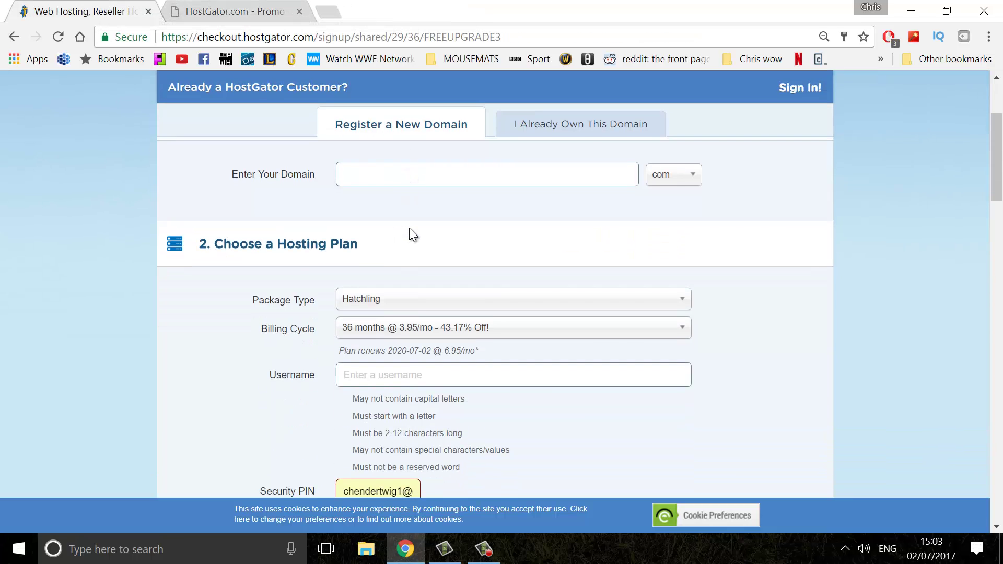
pyautogui.scroll(3, 444, 245)
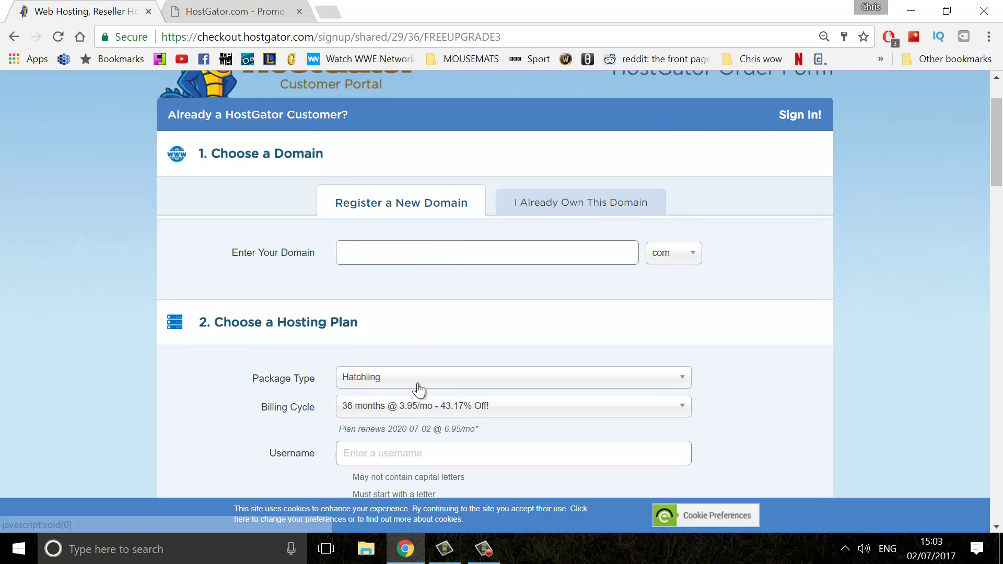
pyautogui.scroll(-3, 454, 356)
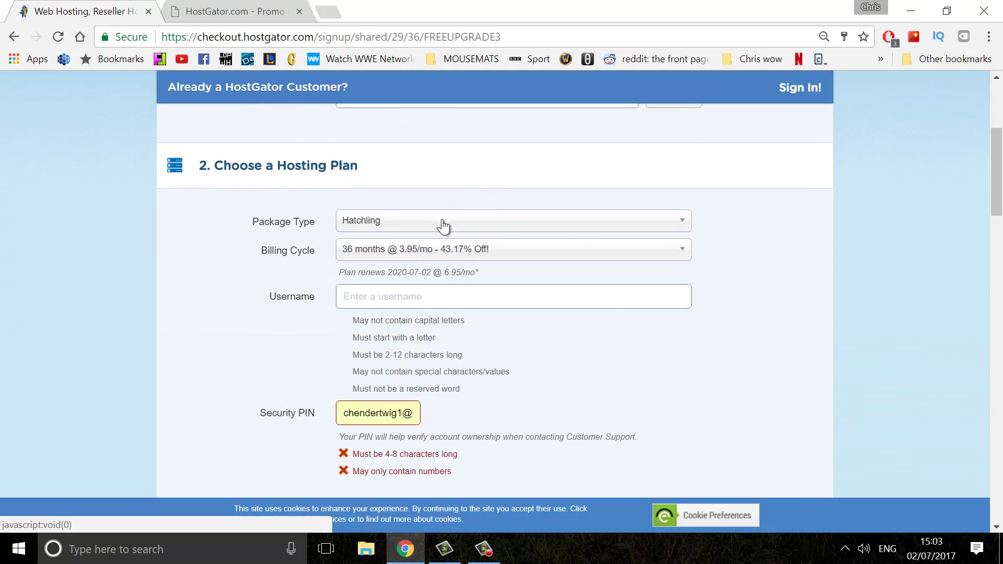
pyautogui.click(442, 225)
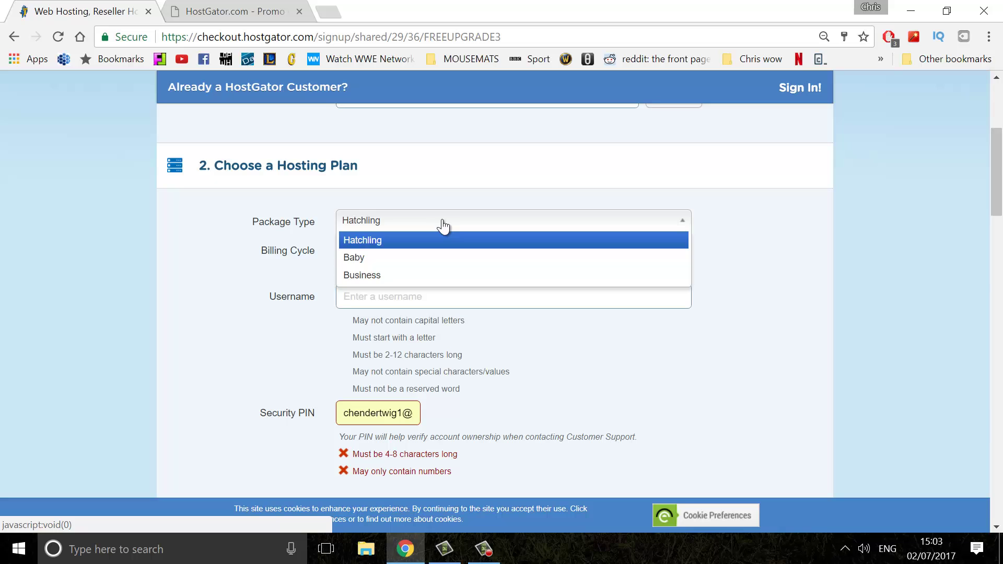
pyautogui.click(444, 226)
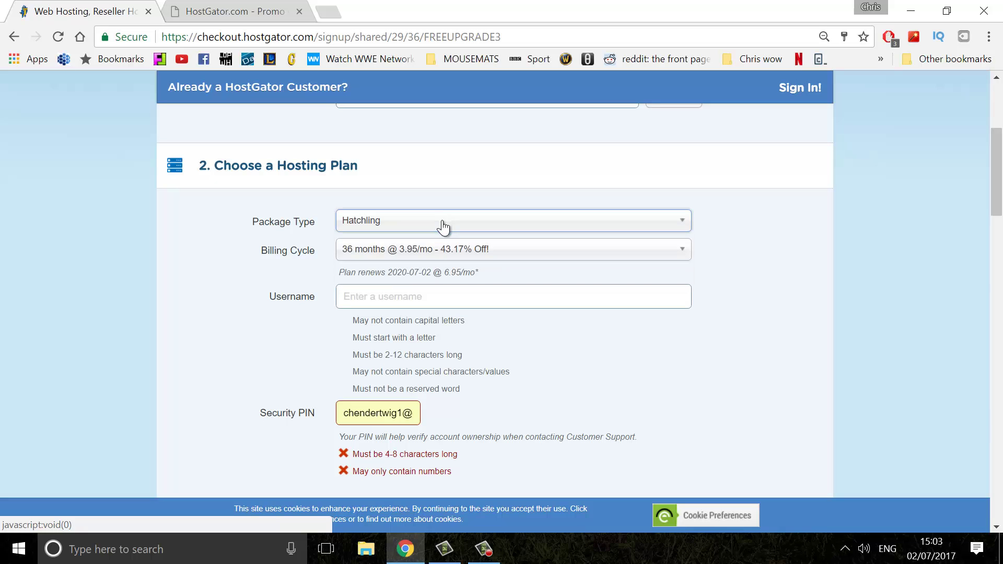
pyautogui.click(438, 256)
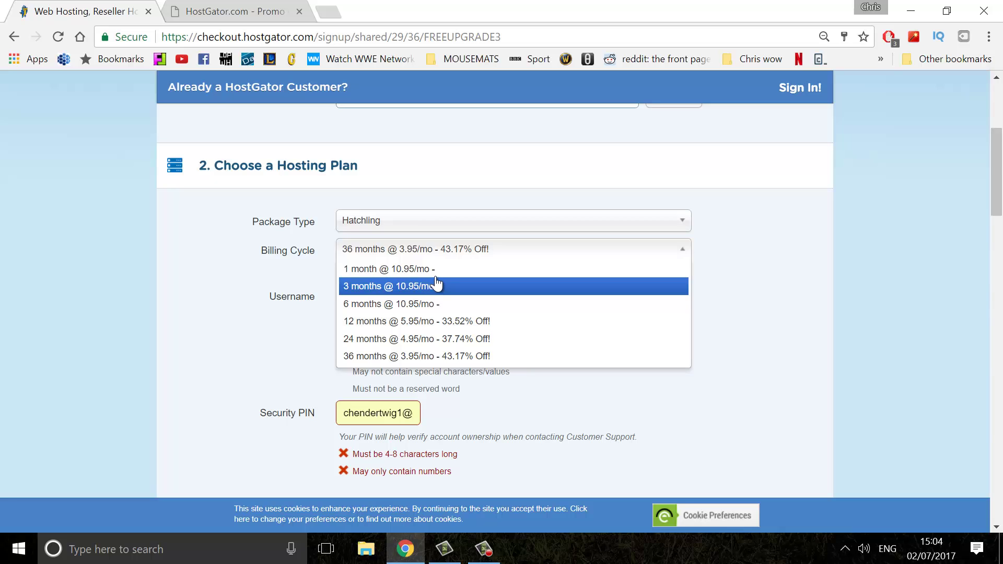
pyautogui.click(440, 277)
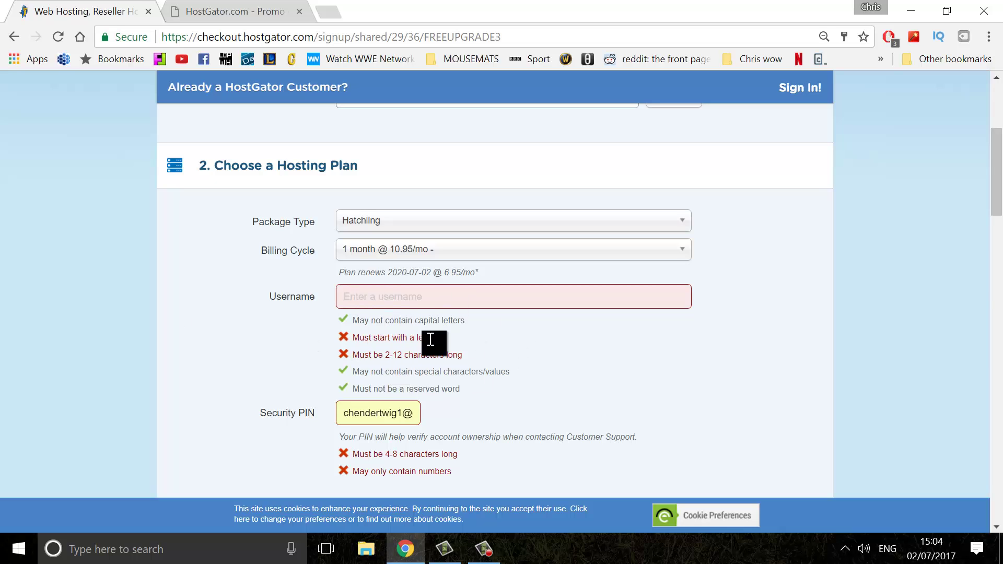
# Clear the autofilled entry from the Security PIN field.
pyautogui.scroll(-1, 379, 371)
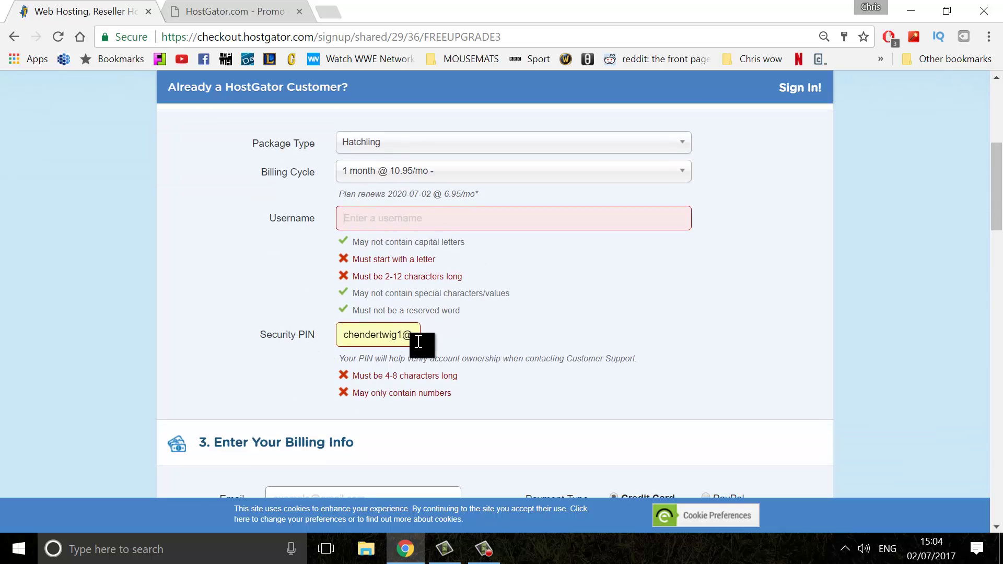
pyautogui.moveTo(413, 337); pyautogui.dragTo(316, 340)
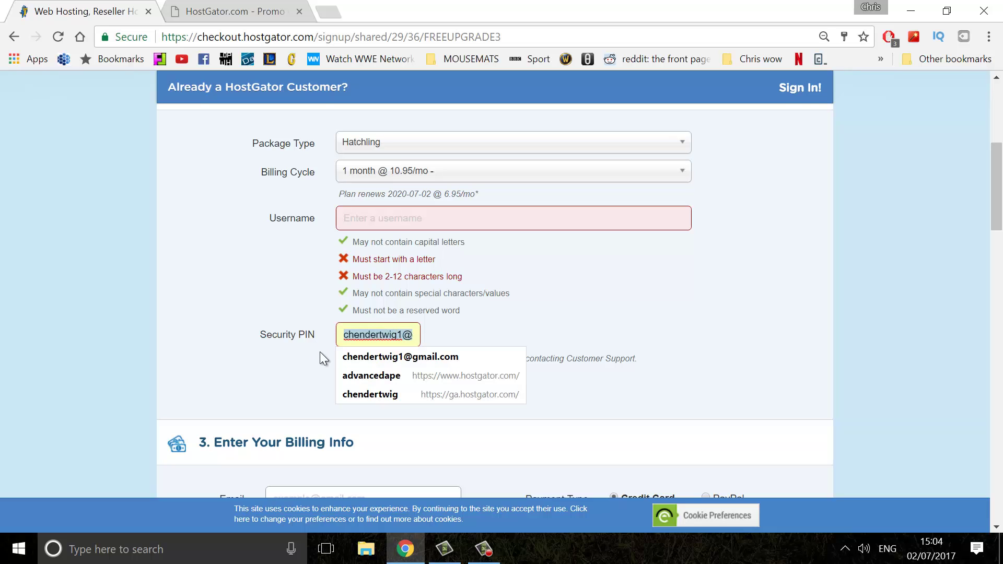
pyautogui.press('BackSpace')
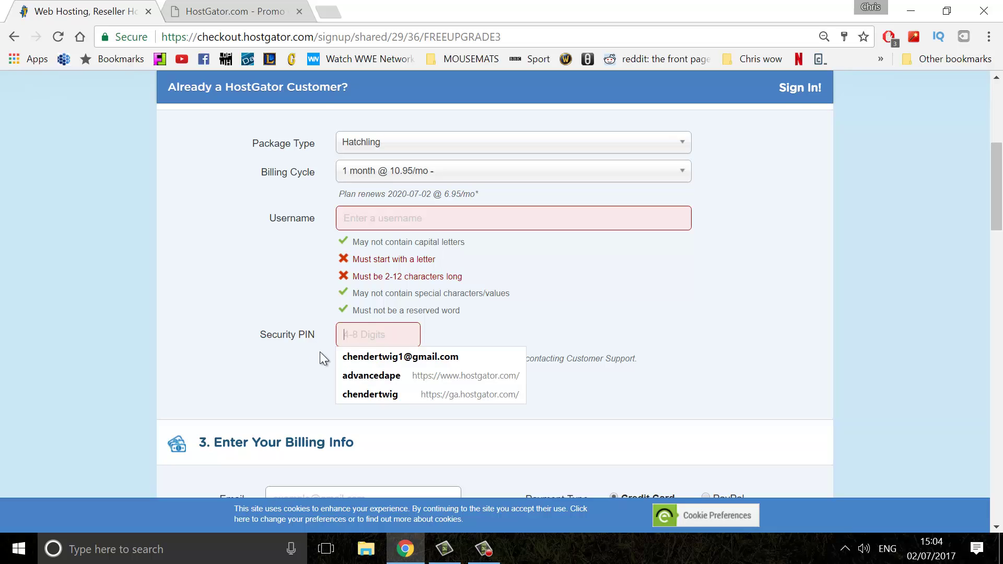
# Review the billing info fields and compare the PayPal and Credit Card payment types.
pyautogui.scroll(-6, 606, 256)
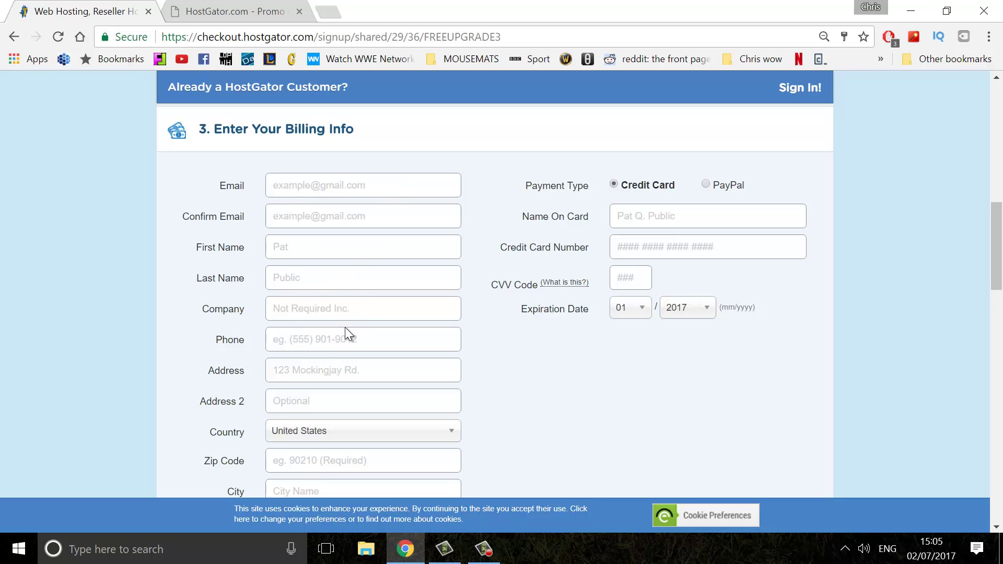
pyautogui.scroll(-1, 298, 306)
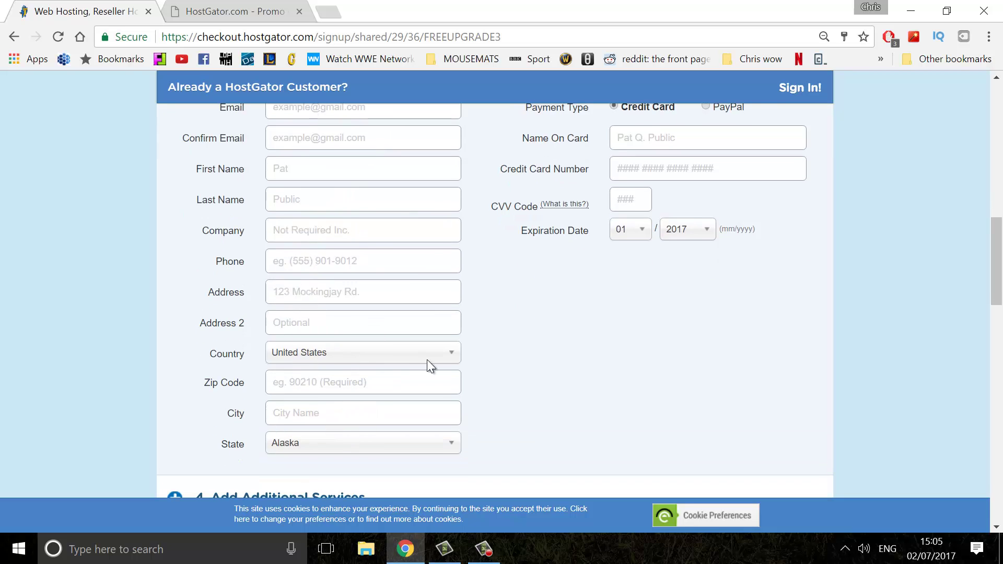
pyautogui.scroll(1, 470, 369)
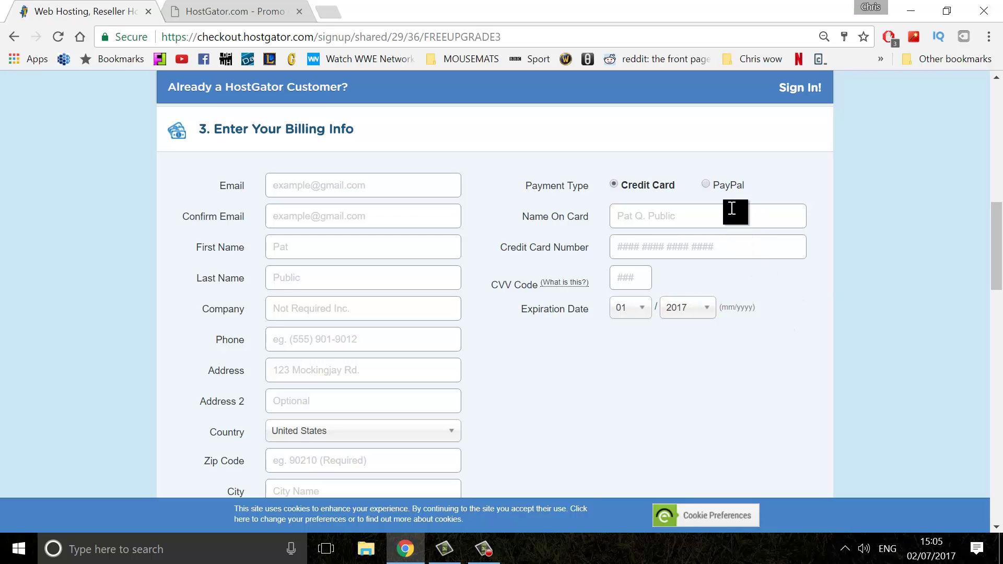
pyautogui.click(713, 186)
pyautogui.click(613, 184)
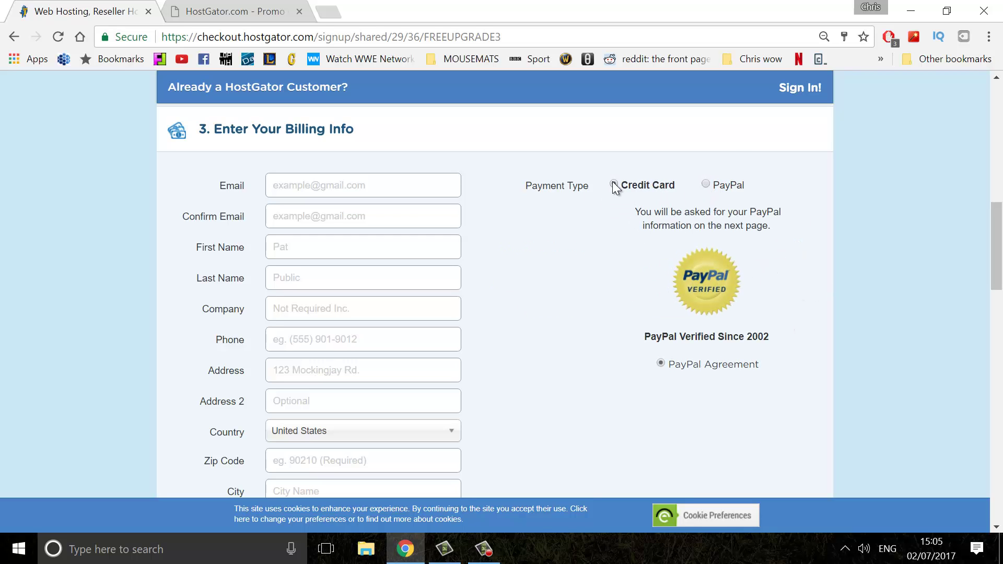
# Remove the SiteLock Monitoring and CodeGuard Site Backup add-ons from the additional services.
pyautogui.scroll(-6, 569, 229)
pyautogui.scroll(-3, 568, 225)
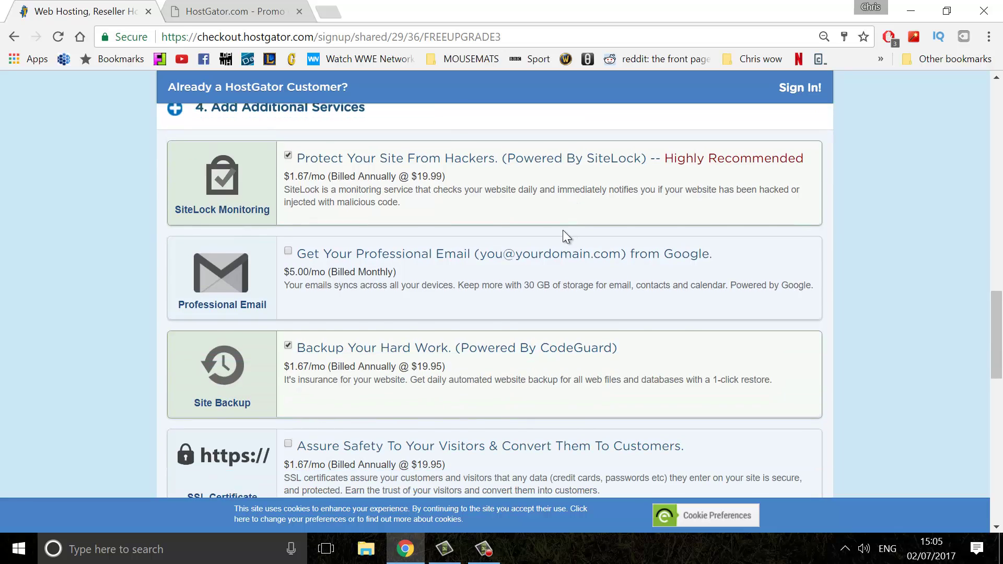
pyautogui.scroll(2, 562, 230)
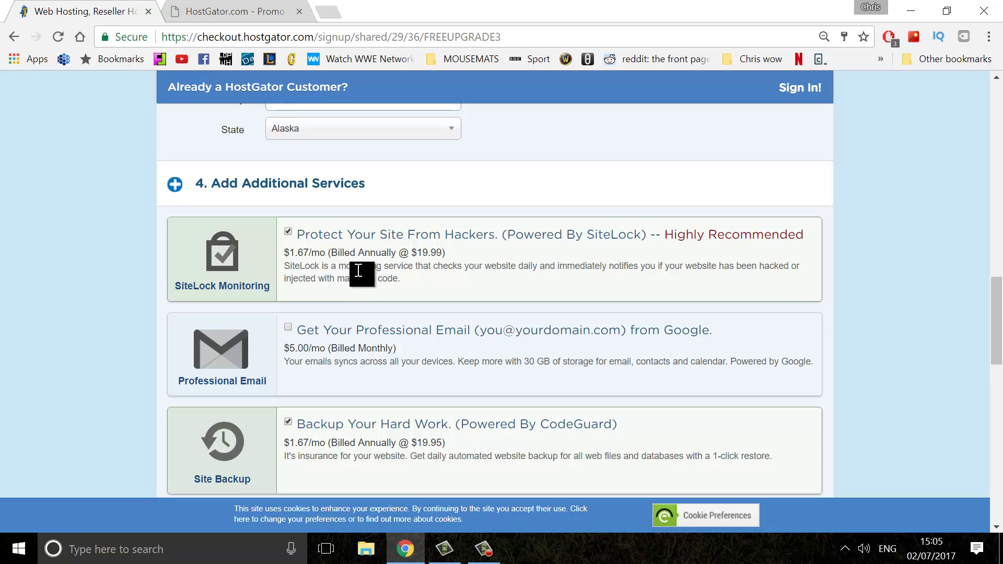
pyautogui.scroll(-2, 359, 275)
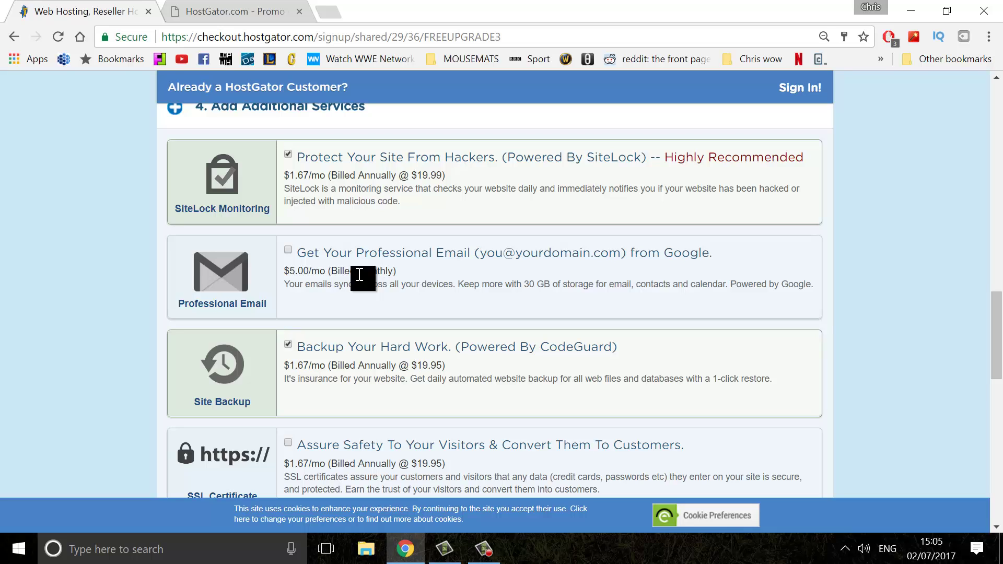
pyautogui.click(289, 154)
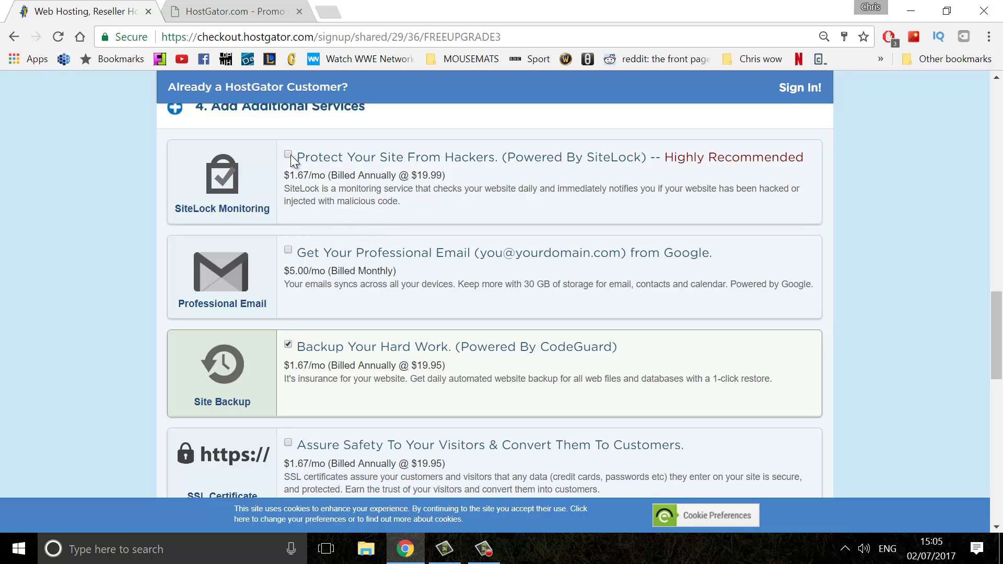
pyautogui.click(288, 345)
# Examine the coupon code section and the order details with the amount due.
pyautogui.scroll(-3, 308, 334)
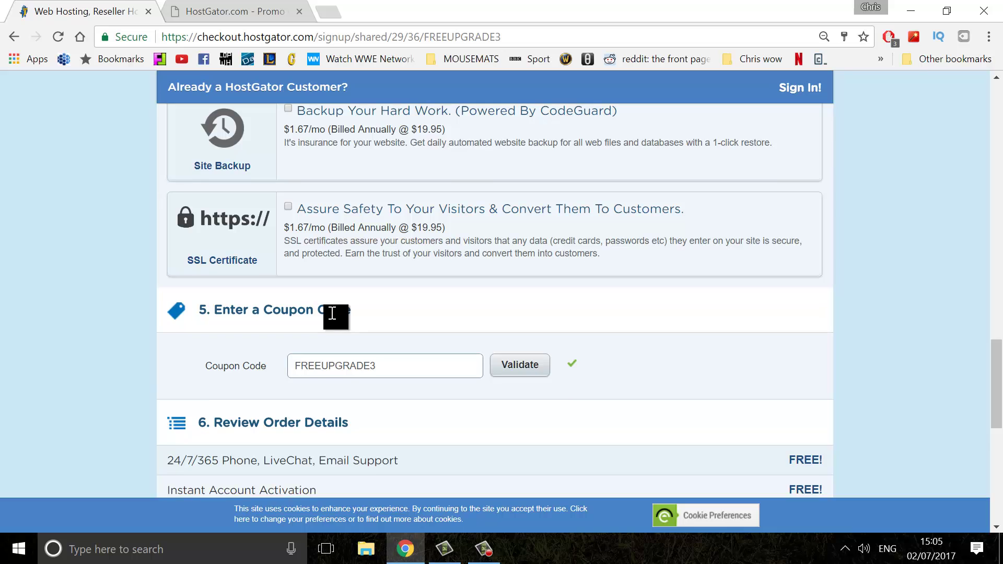
pyautogui.scroll(-3, 333, 313)
pyautogui.scroll(-1, 332, 311)
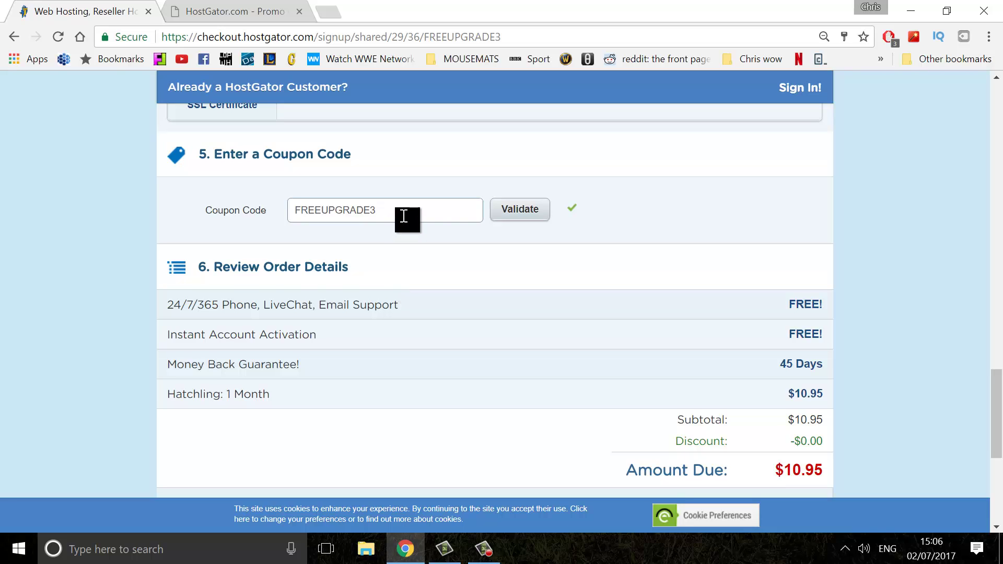
# Apply the coupon code 1pennychris to the order and check the Hatchling plan's discounted price.
pyautogui.moveTo(427, 207); pyautogui.dragTo(180, 208)
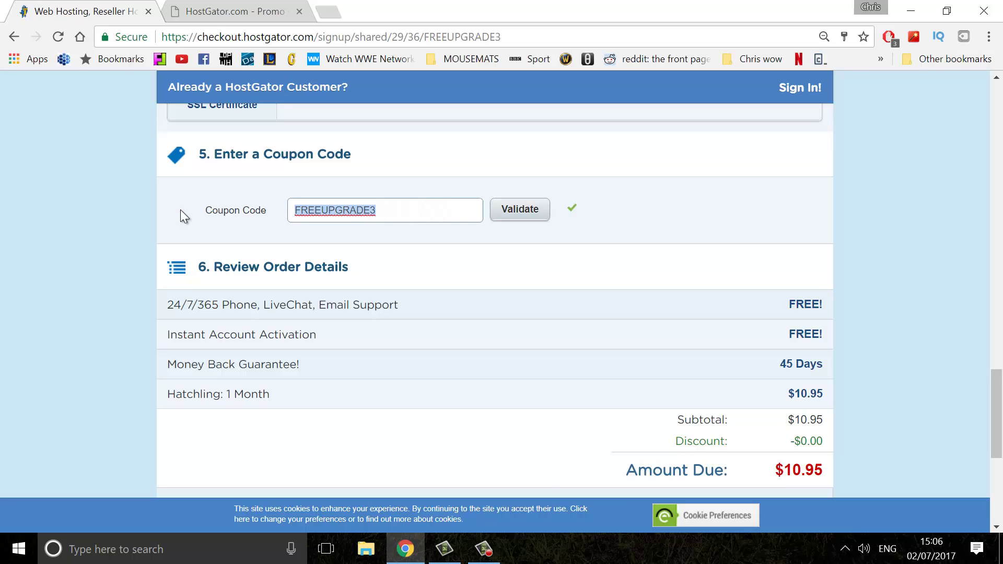
pyautogui.write('1pennychris')
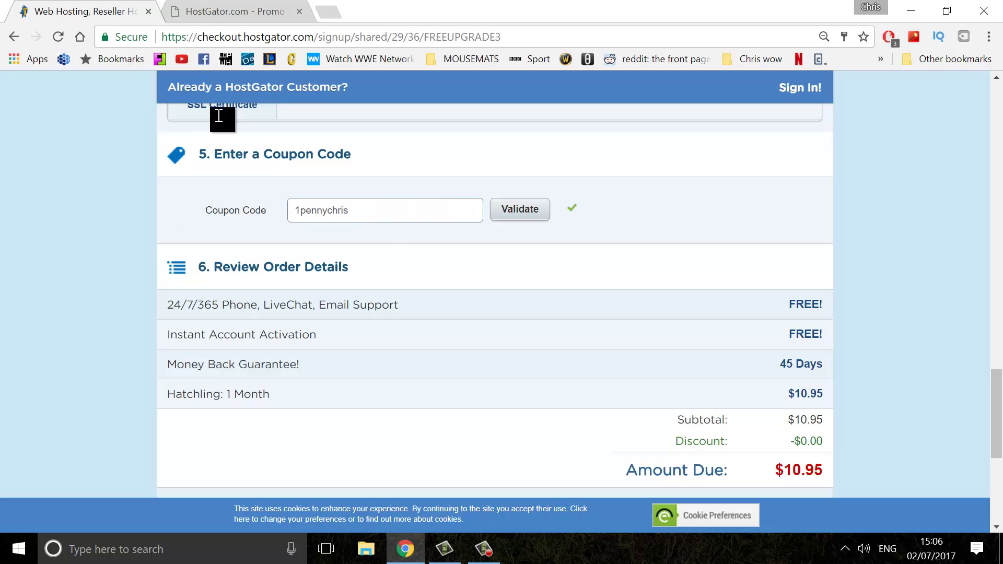
pyautogui.click(539, 208)
pyautogui.scroll(-2, 547, 249)
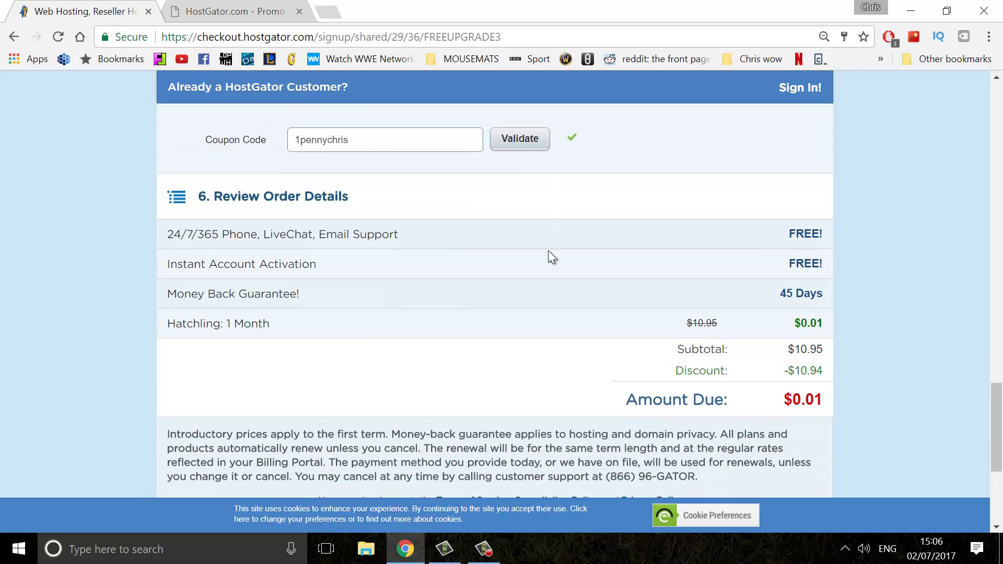
pyautogui.moveTo(703, 315); pyautogui.dragTo(823, 308)
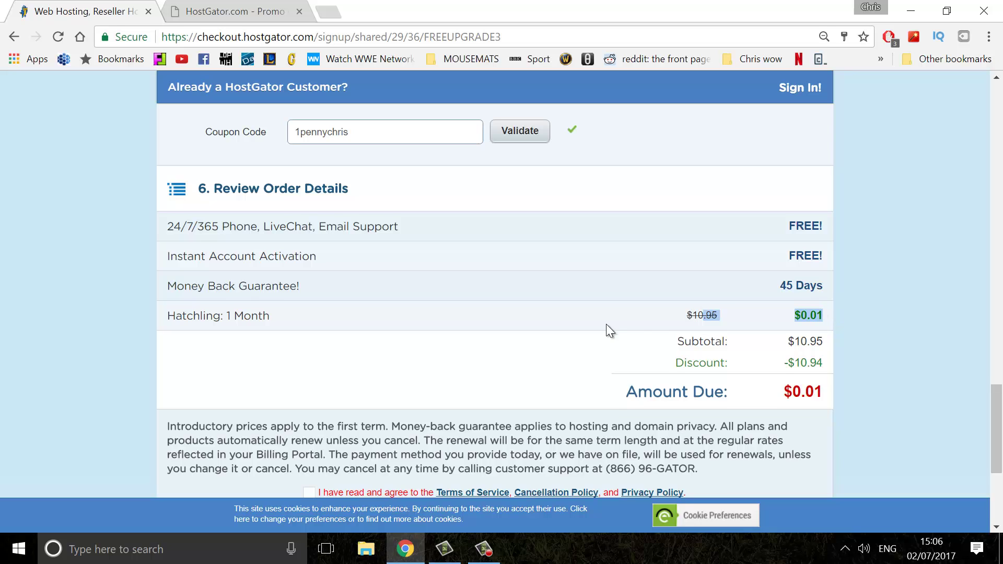
pyautogui.scroll(3, 606, 323)
pyautogui.scroll(-2, 384, 282)
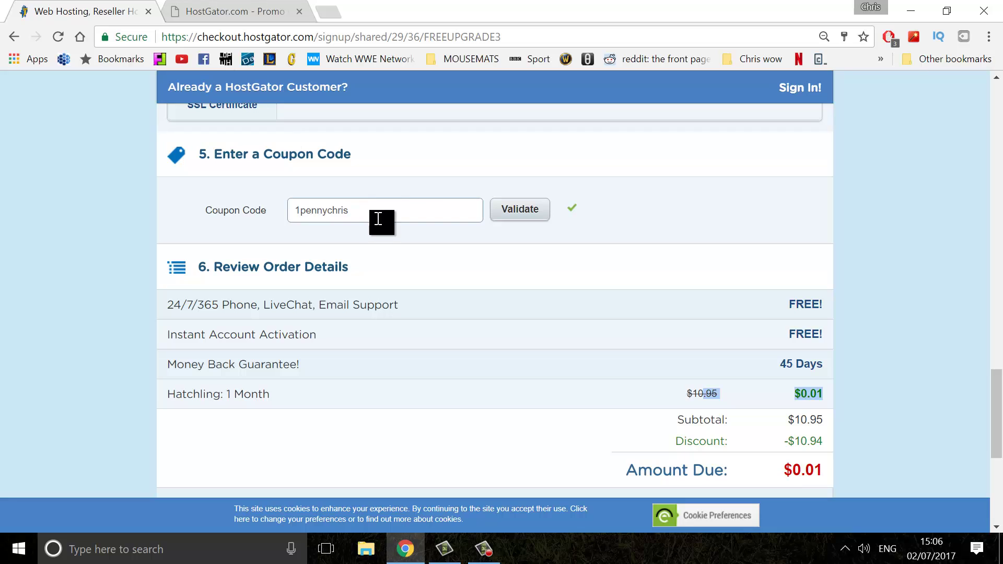
# Replace the coupon code with 25offchrisWP and validate it.
pyautogui.click(246, 209)
pyautogui.write('25')
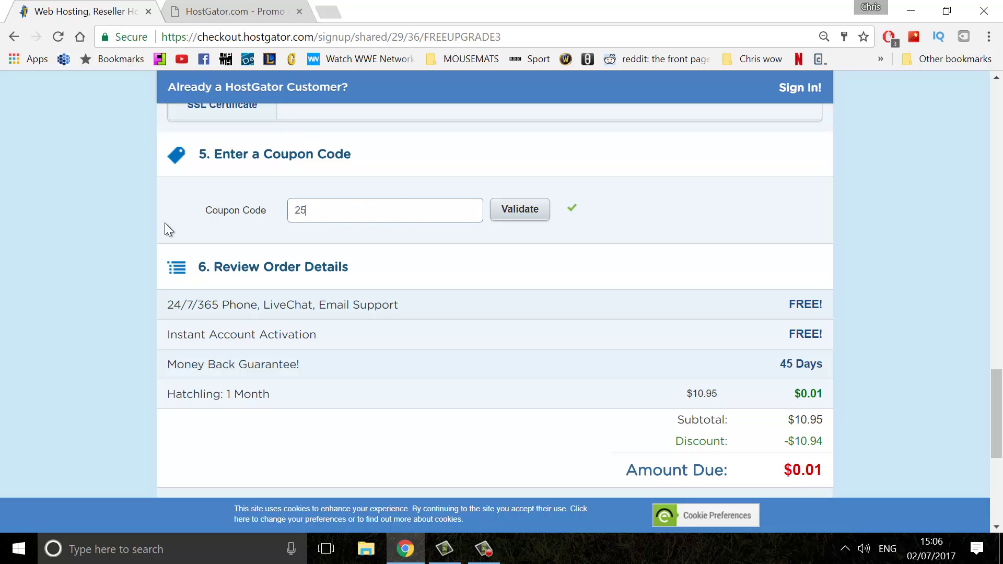
pyautogui.write('offchrisWP')
pyautogui.click(534, 213)
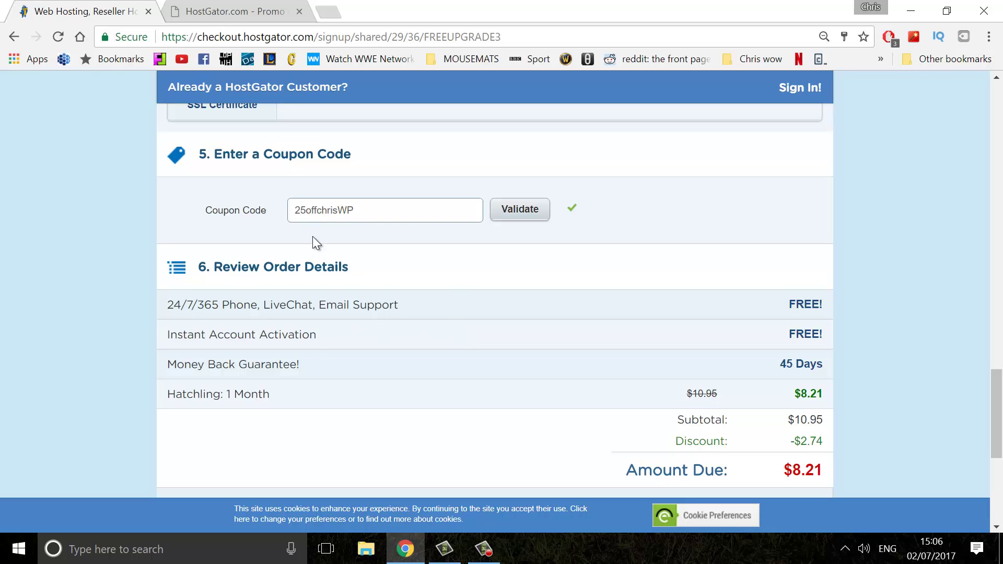
# Review the order details and agree to the Terms of Service, Cancellation Policy and Privacy Policy.
pyautogui.scroll(10, 427, 357)
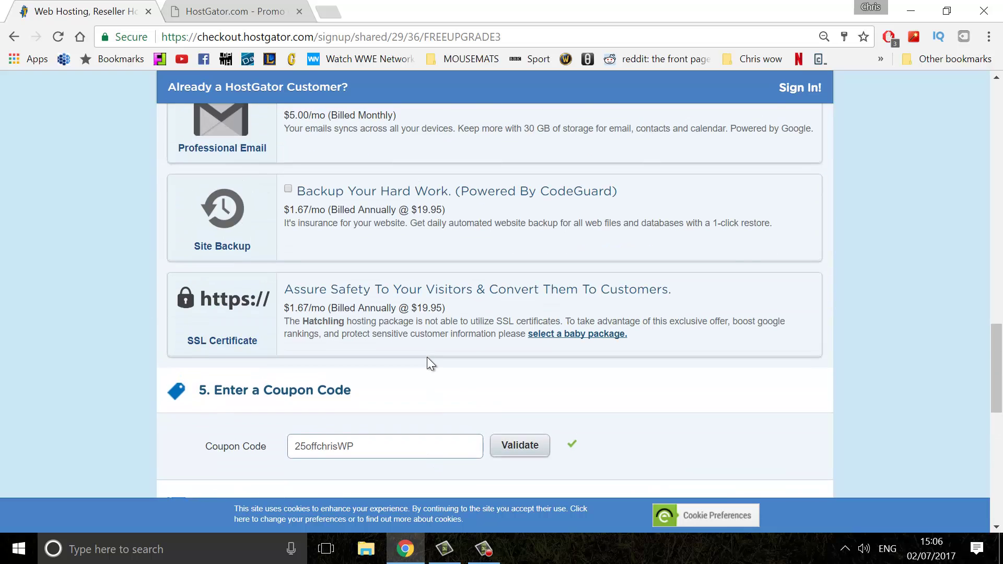
pyautogui.scroll(-7, 427, 356)
pyautogui.scroll(-6, 428, 357)
pyautogui.scroll(2, 428, 358)
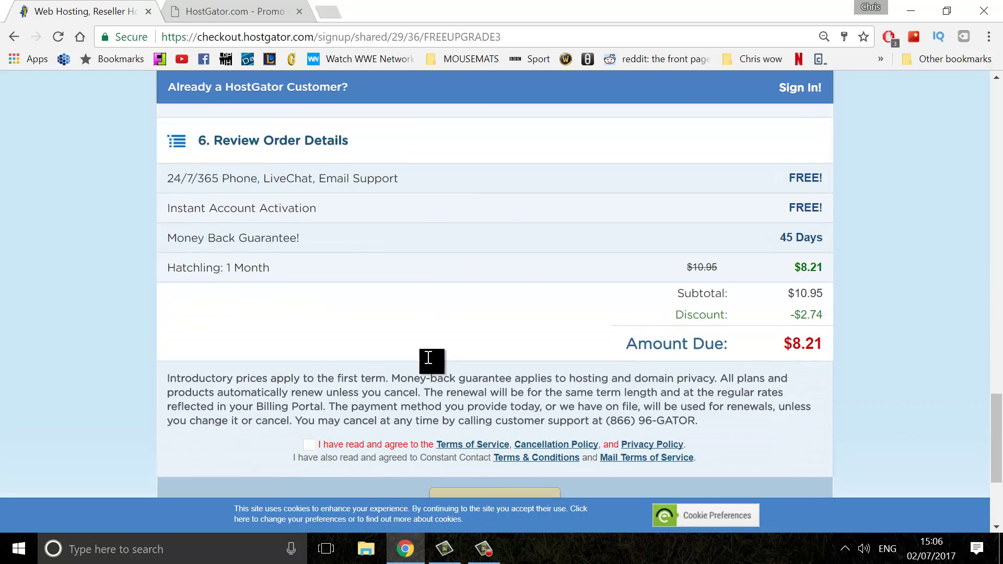
pyautogui.scroll(-2, 418, 371)
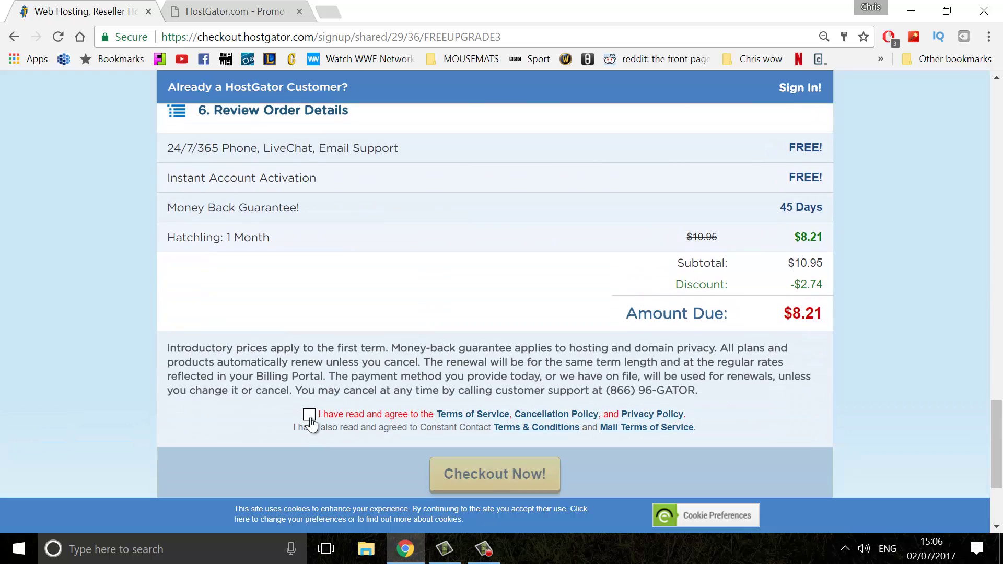
pyautogui.click(309, 416)
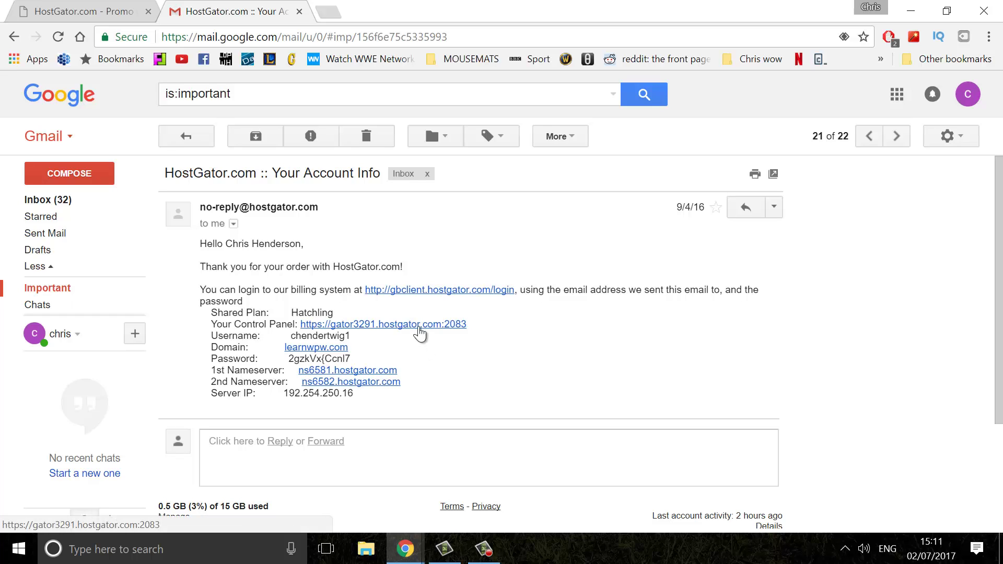
# Open the control panel link from the HostGator account info email and go to its cPanel login form.
pyautogui.middleClick(419, 328)
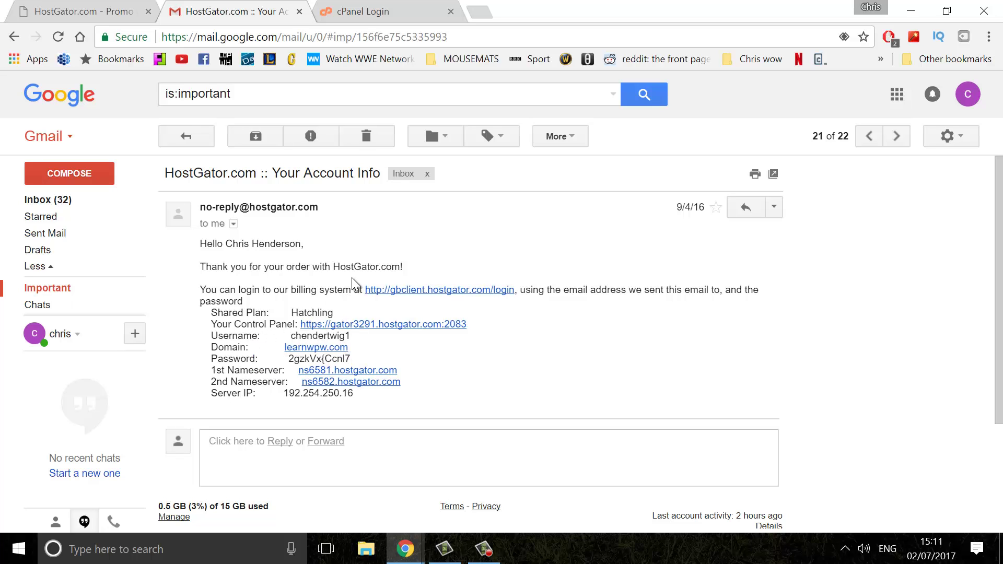
pyautogui.click(365, 11)
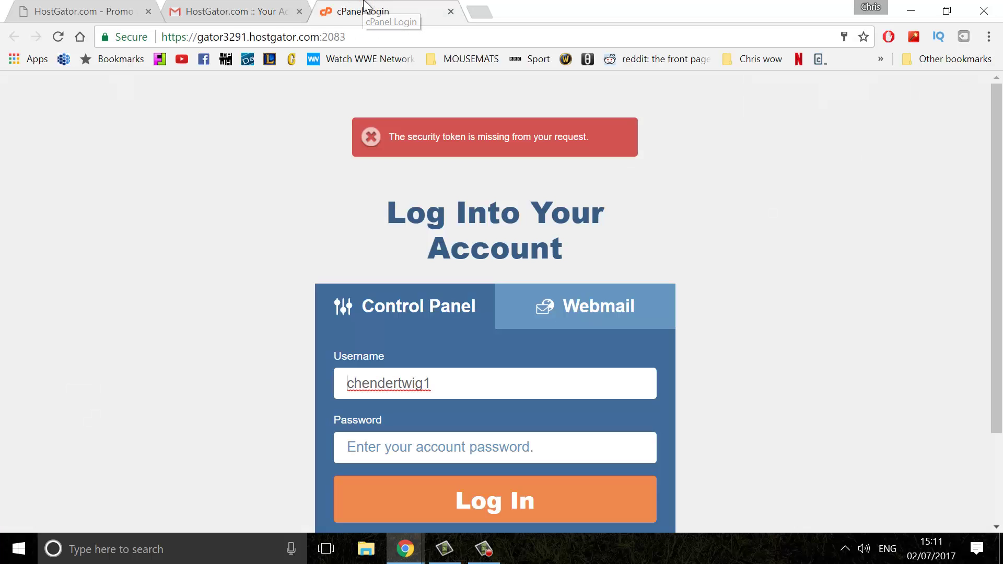
pyautogui.scroll(-3, 459, 300)
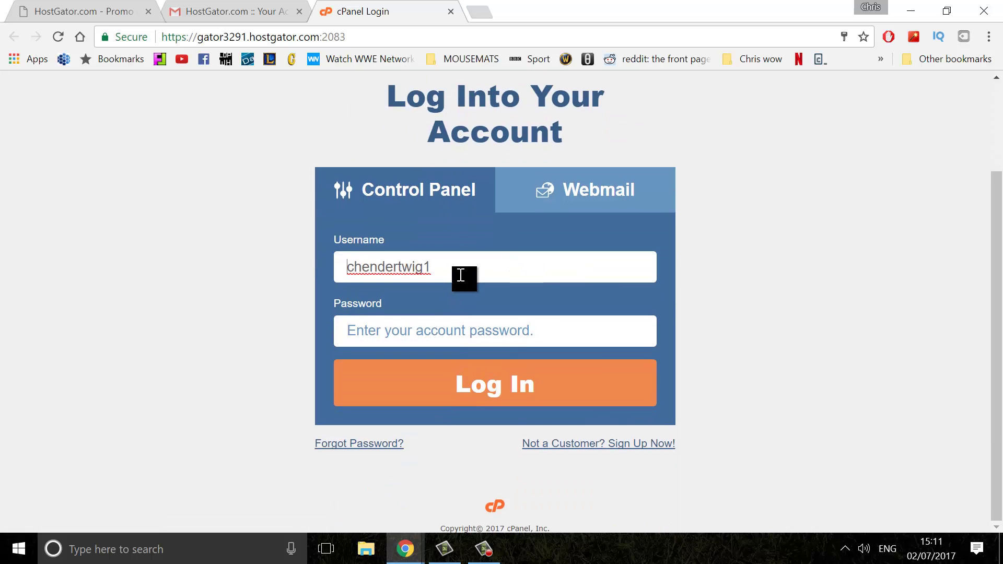
# Find the account password in the HostGator email, fill in the saved password on the cPanel login form, and log in.
pyautogui.click(232, 7)
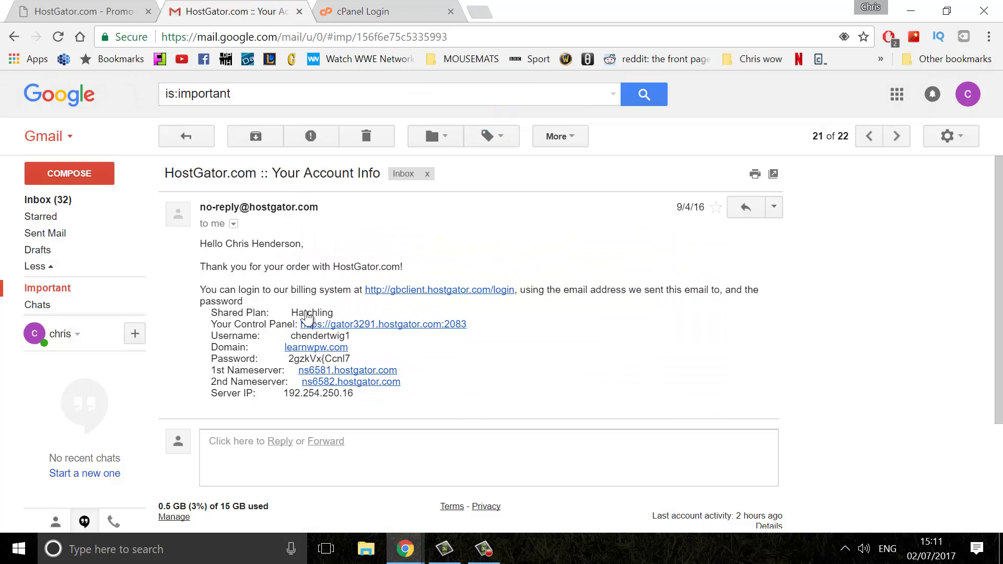
pyautogui.moveTo(363, 362); pyautogui.dragTo(287, 360)
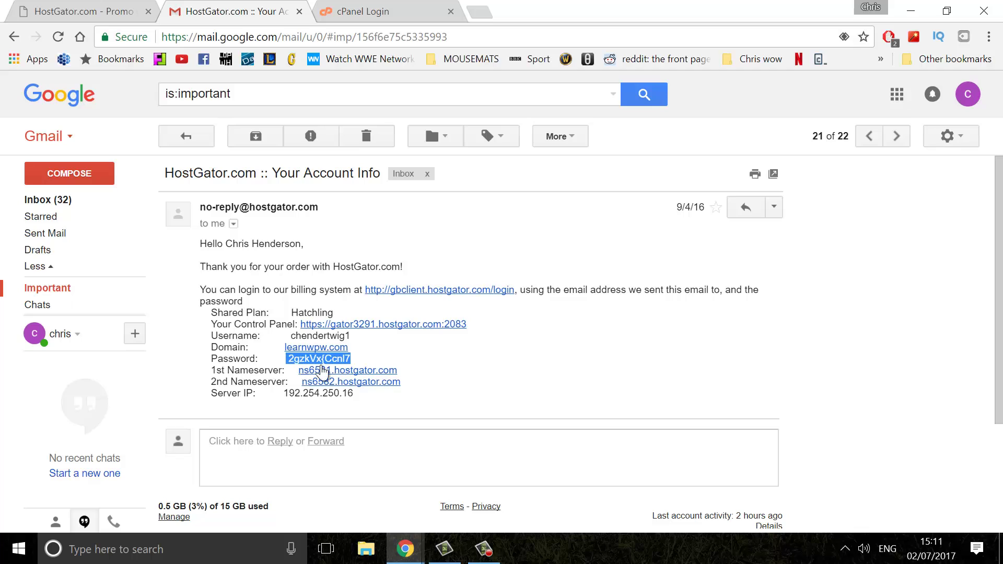
pyautogui.click(323, 370)
pyautogui.click(450, 10)
pyautogui.click(390, 11)
pyautogui.click(449, 334)
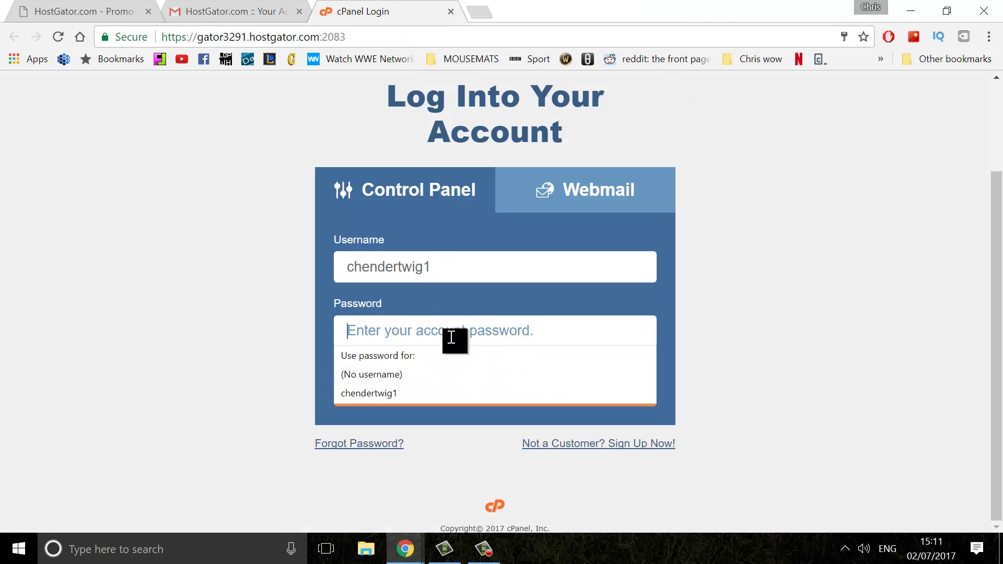
pyautogui.click(421, 392)
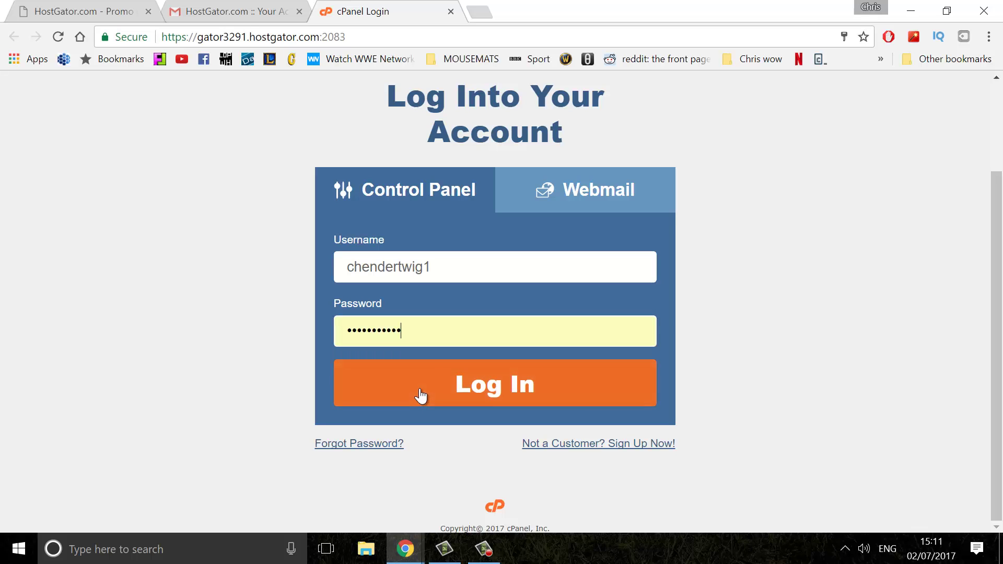
pyautogui.click(419, 388)
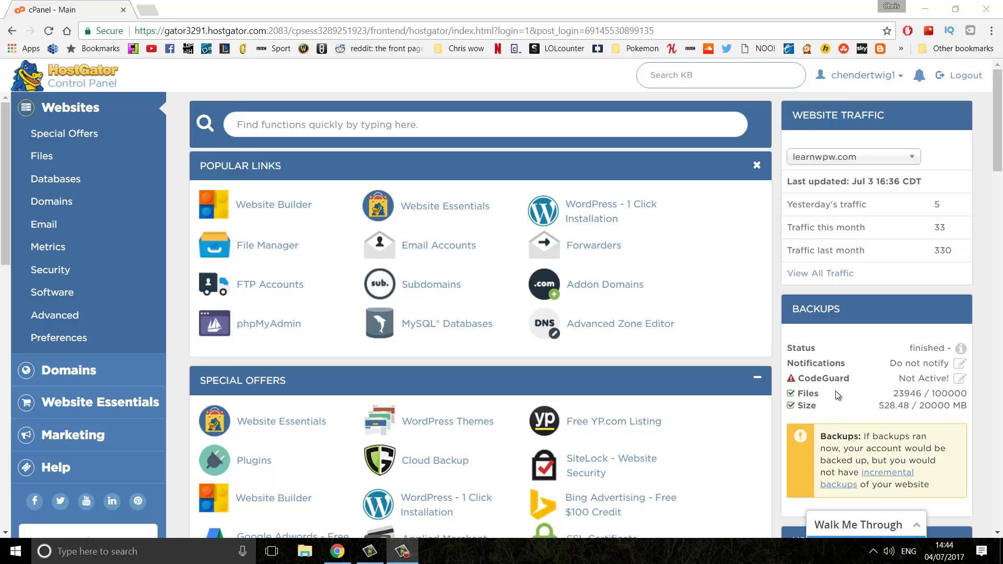
# Open Website Builder, compare its plans, and start building with the Basic plan included with hosting.
pyautogui.click(308, 206)
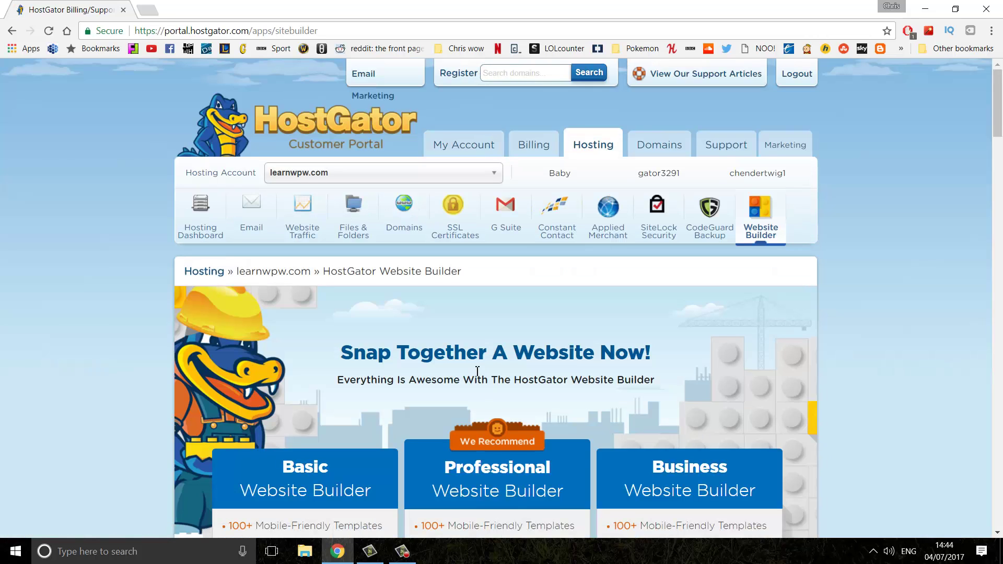
pyautogui.scroll(-2, 485, 368)
pyautogui.scroll(-1, 484, 369)
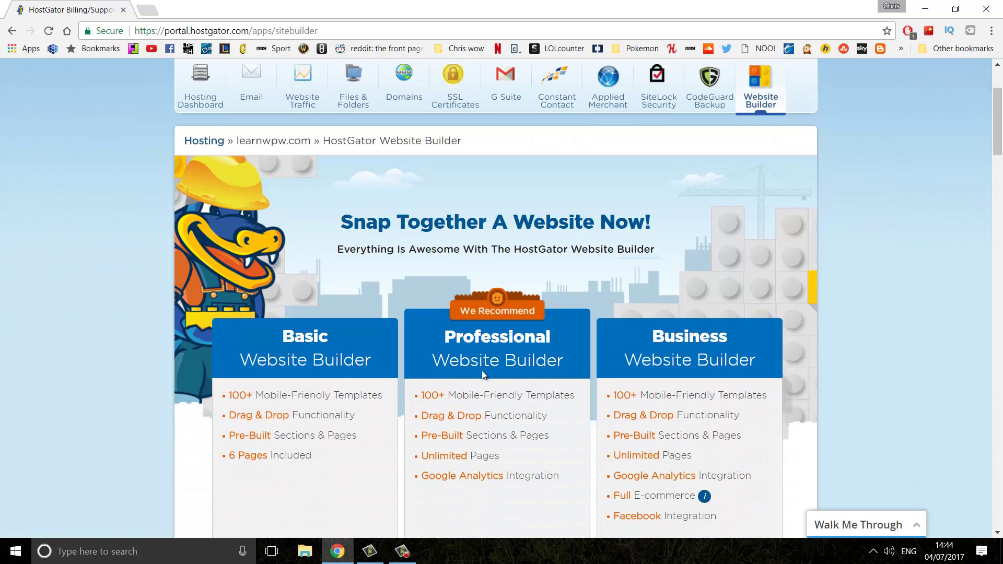
pyautogui.scroll(-2, 481, 371)
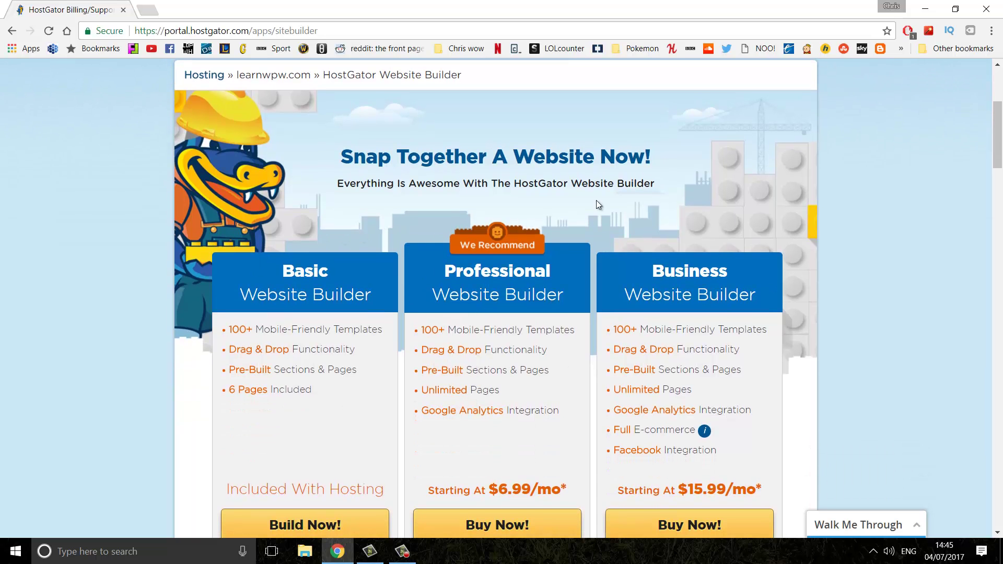
pyautogui.scroll(-1, 449, 223)
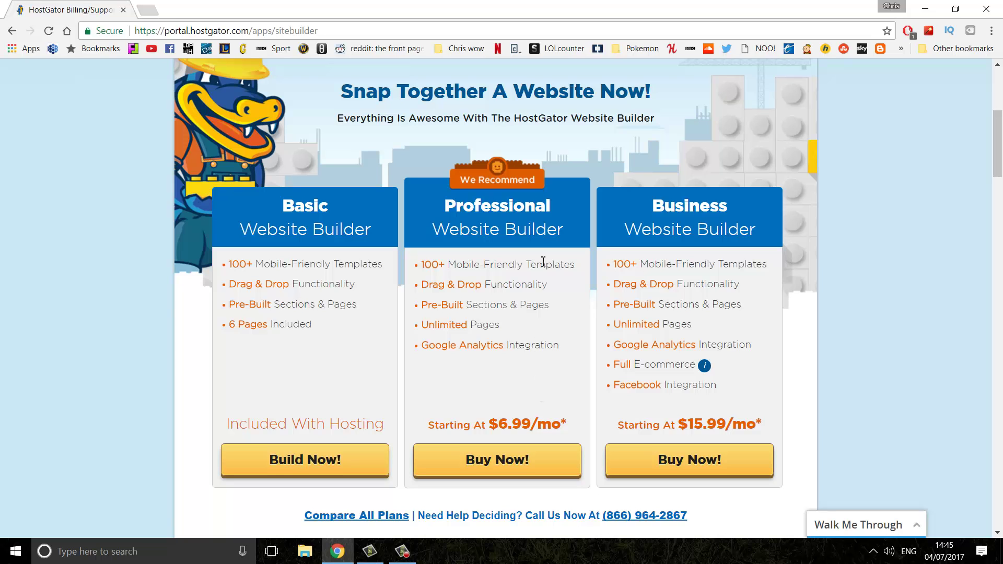
pyautogui.scroll(-2, 699, 316)
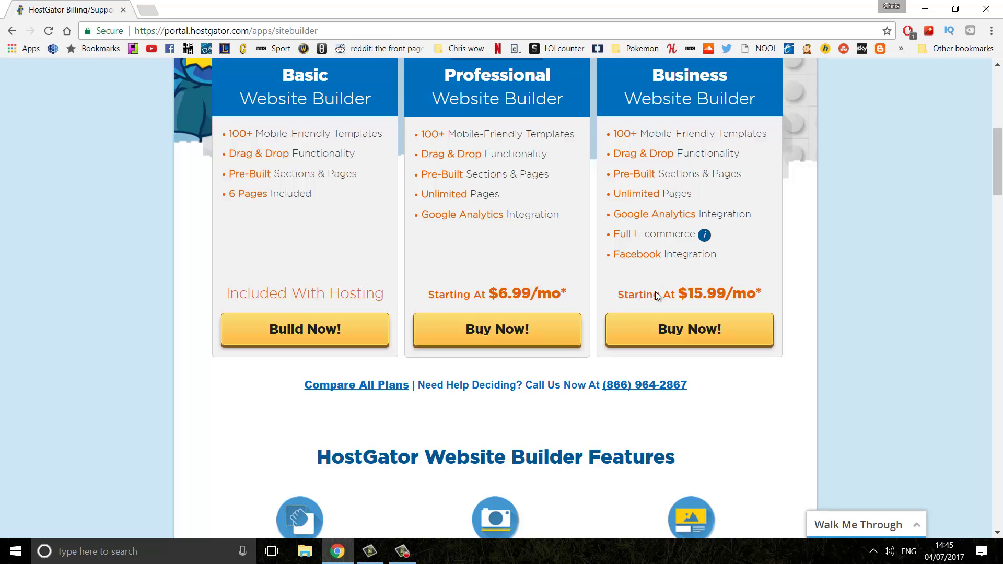
pyautogui.click(296, 329)
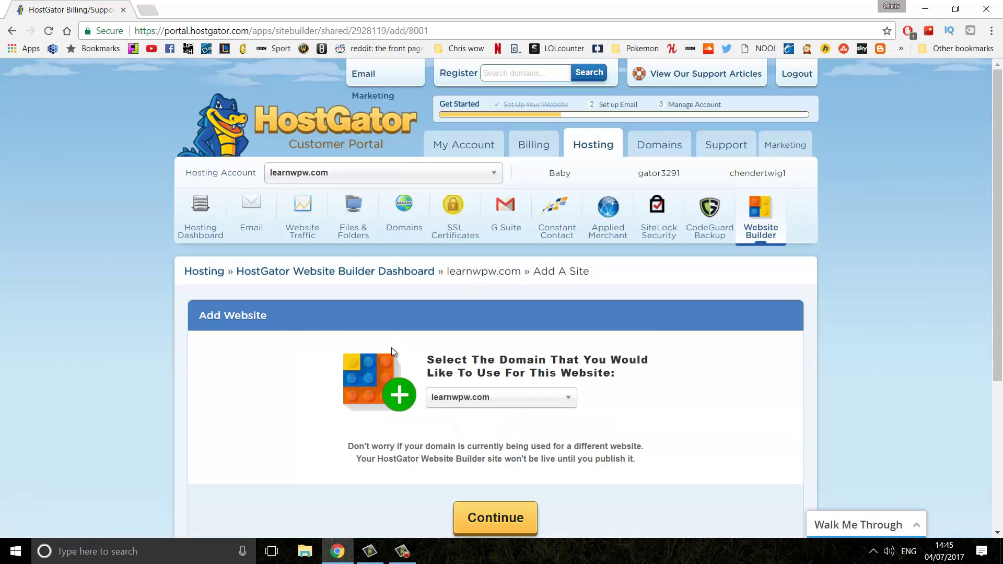
# Choose the domain learnwpwithchris.tk for the new website and continue to template selection.
pyautogui.scroll(-2, 376, 353)
pyautogui.click(517, 280)
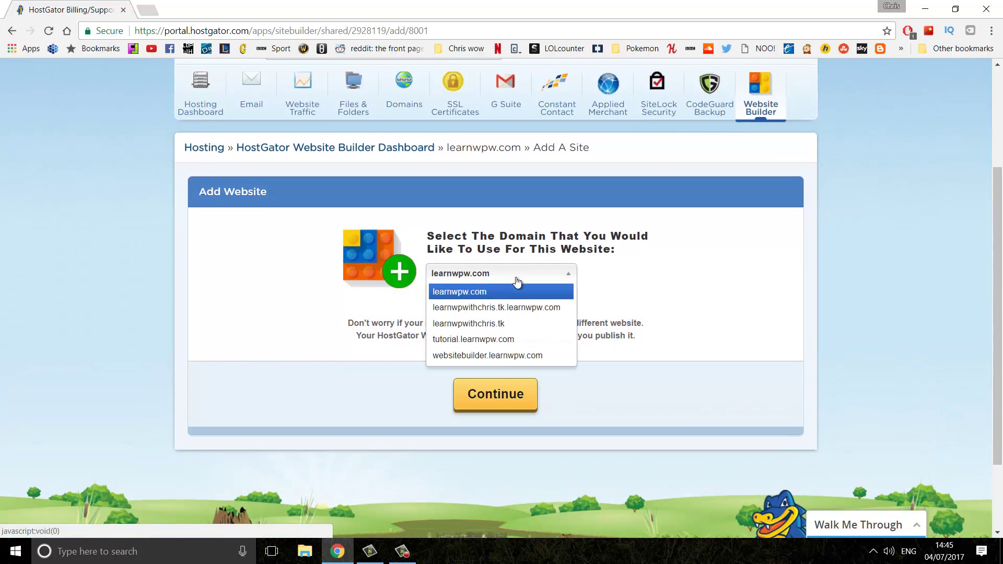
pyautogui.click(515, 324)
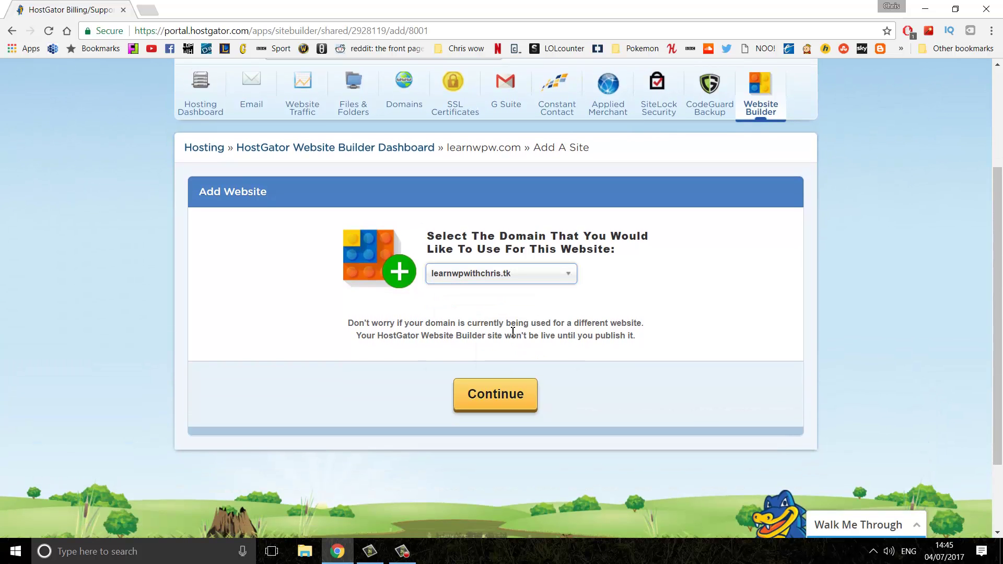
pyautogui.click(496, 396)
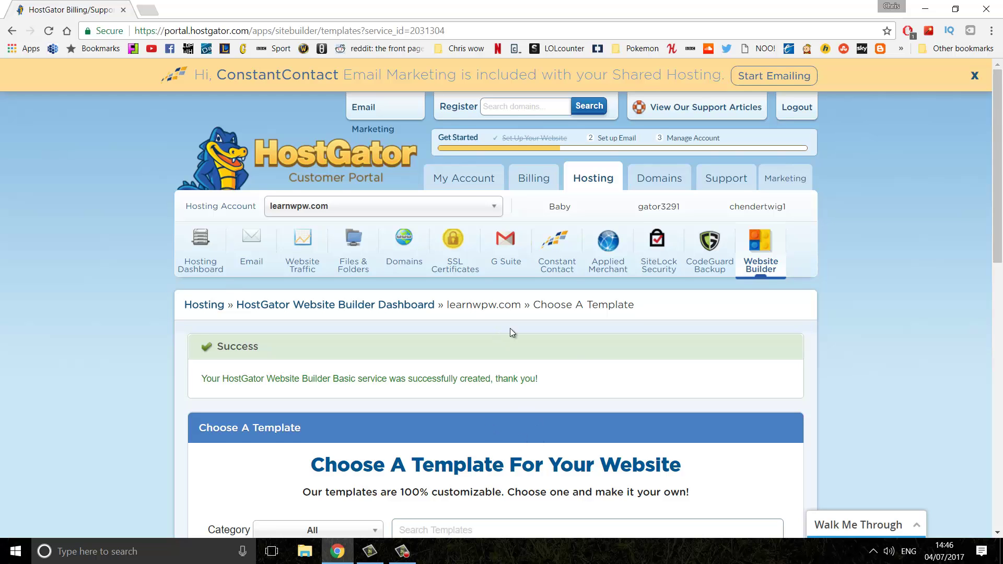
# Browse the available website templates, including pages 3, 4 and 5 of the gallery.
pyautogui.scroll(-3, 522, 335)
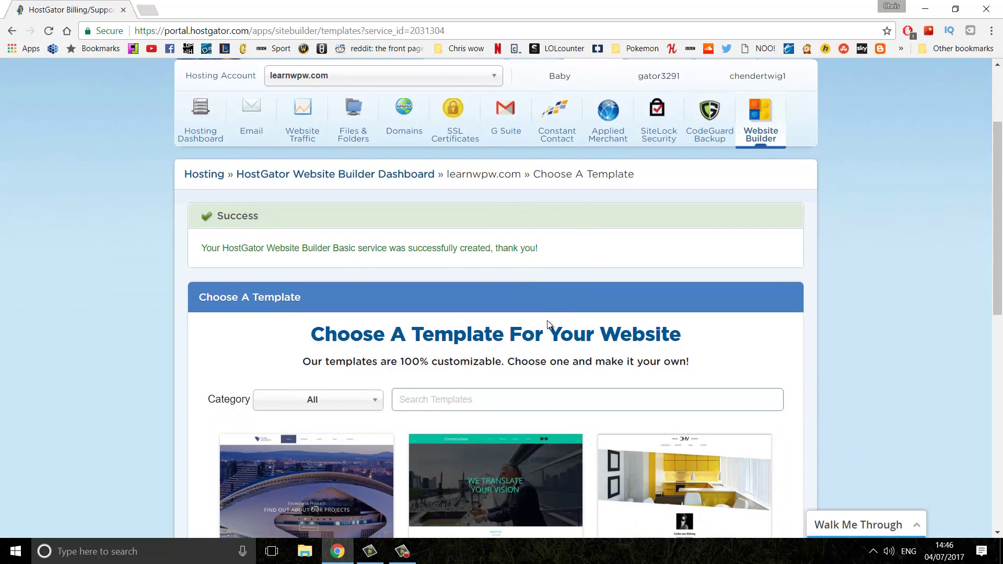
pyautogui.scroll(-3, 551, 327)
pyautogui.scroll(-7, 447, 390)
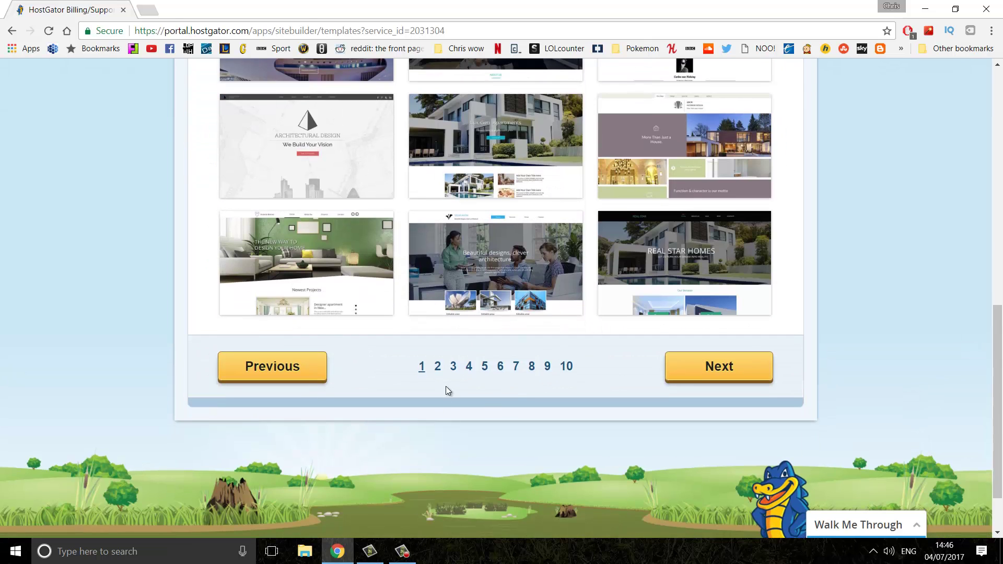
pyautogui.click(452, 366)
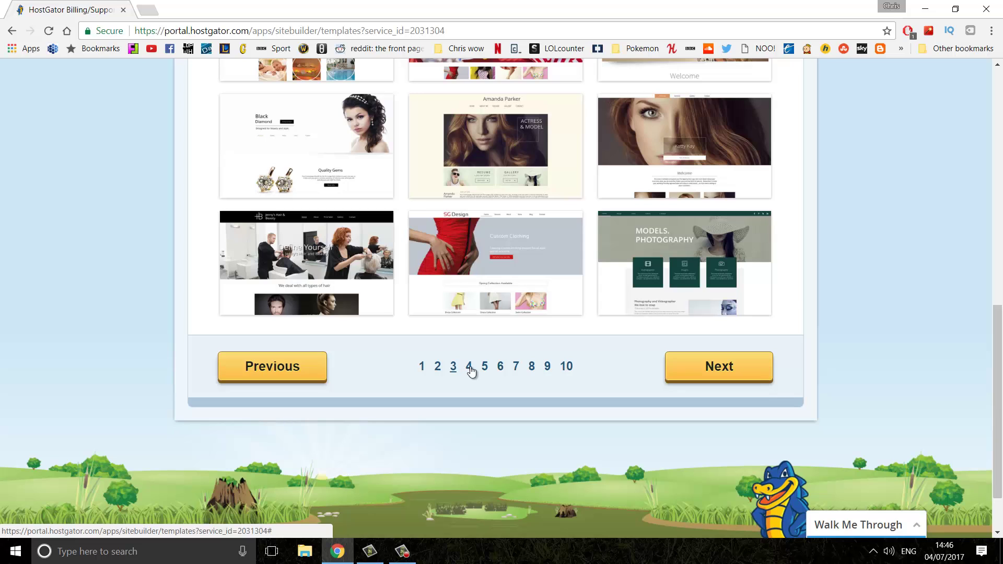
pyautogui.click(470, 368)
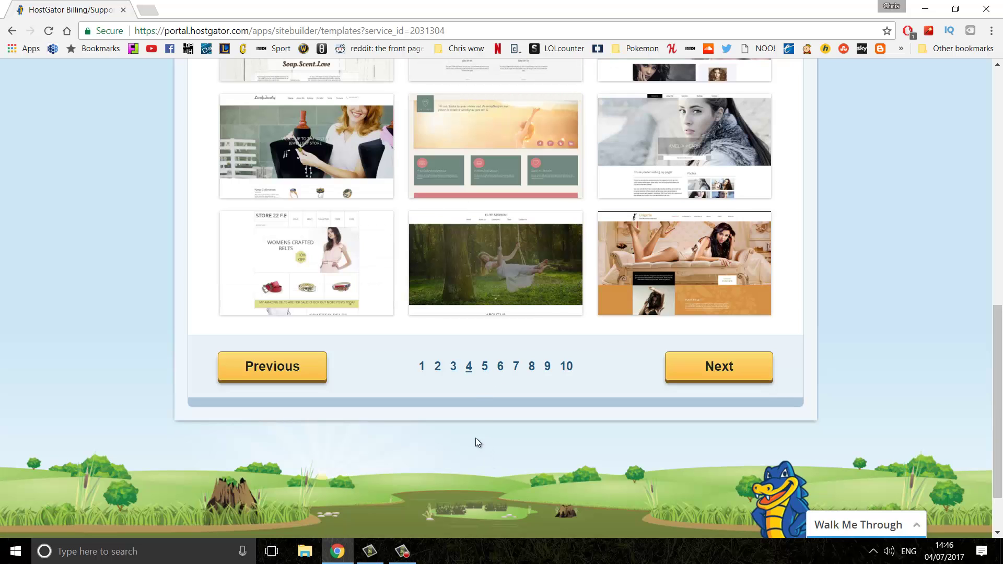
pyautogui.click(485, 368)
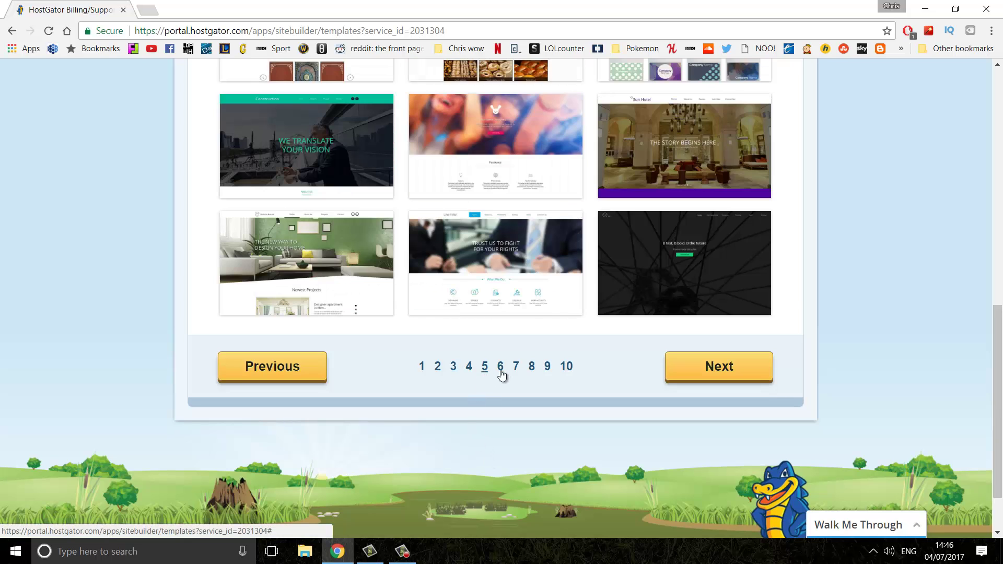
pyautogui.scroll(2, 468, 395)
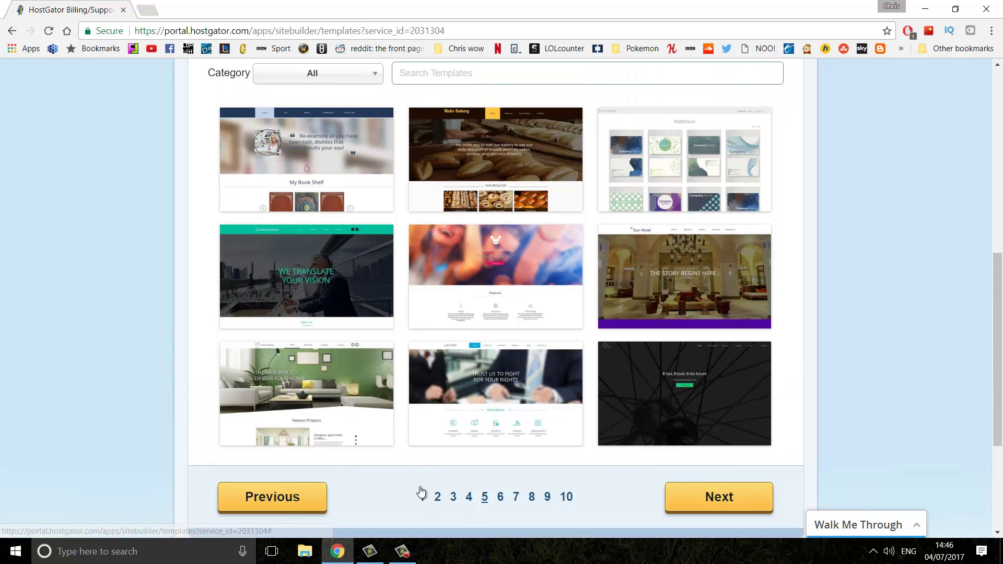
pyautogui.scroll(2, 399, 453)
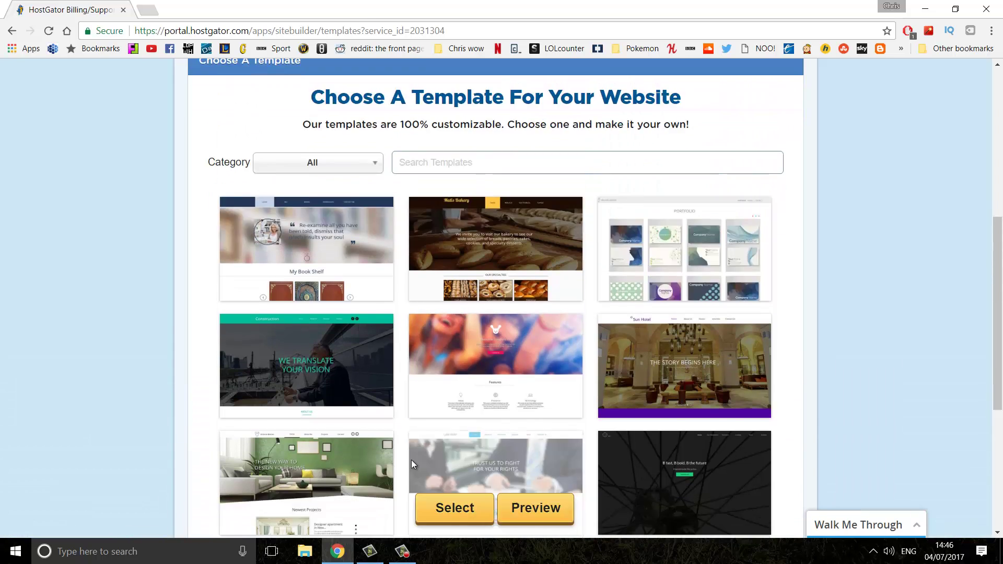
# Return to the first page of the template gallery and select the Studio Architects template for editing.
pyautogui.scroll(-3, 412, 460)
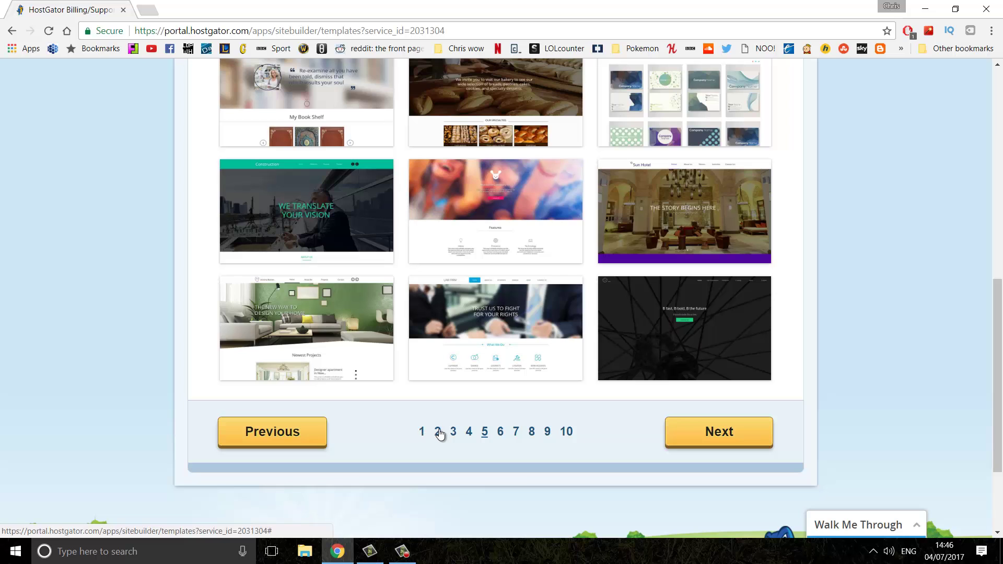
pyautogui.click(438, 432)
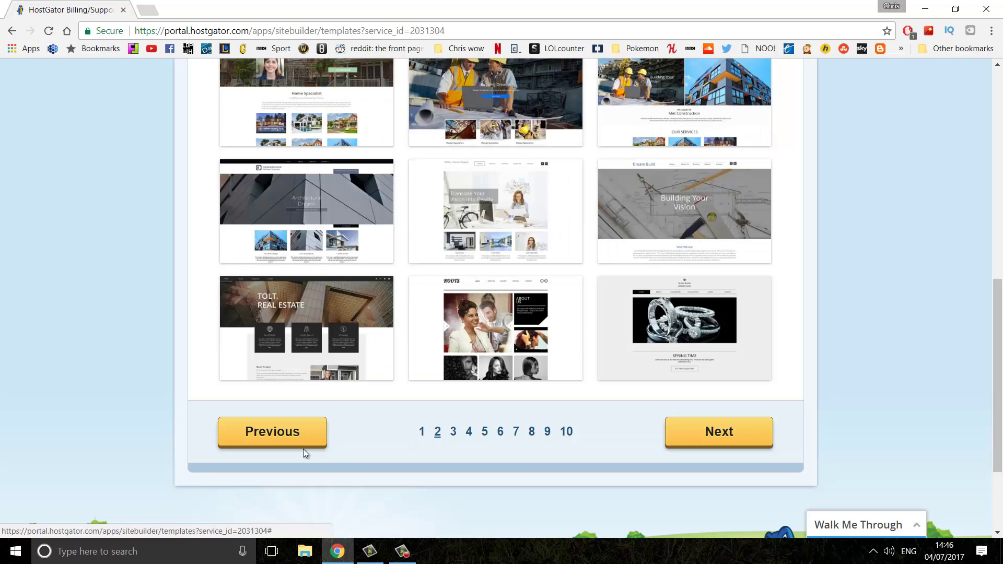
pyautogui.click(272, 432)
pyautogui.scroll(5, 425, 447)
pyautogui.scroll(-1, 417, 473)
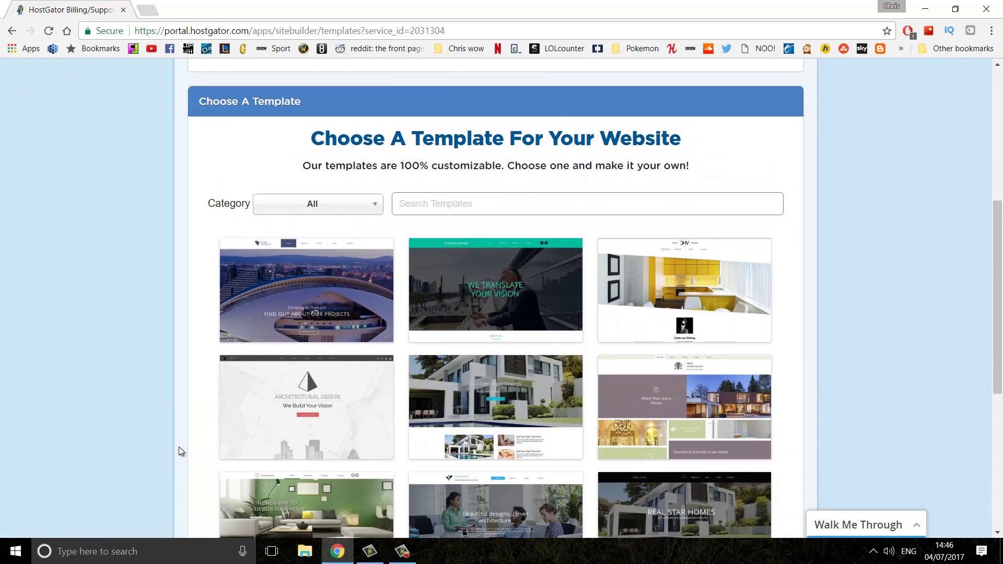
pyautogui.moveTo(282, 274)
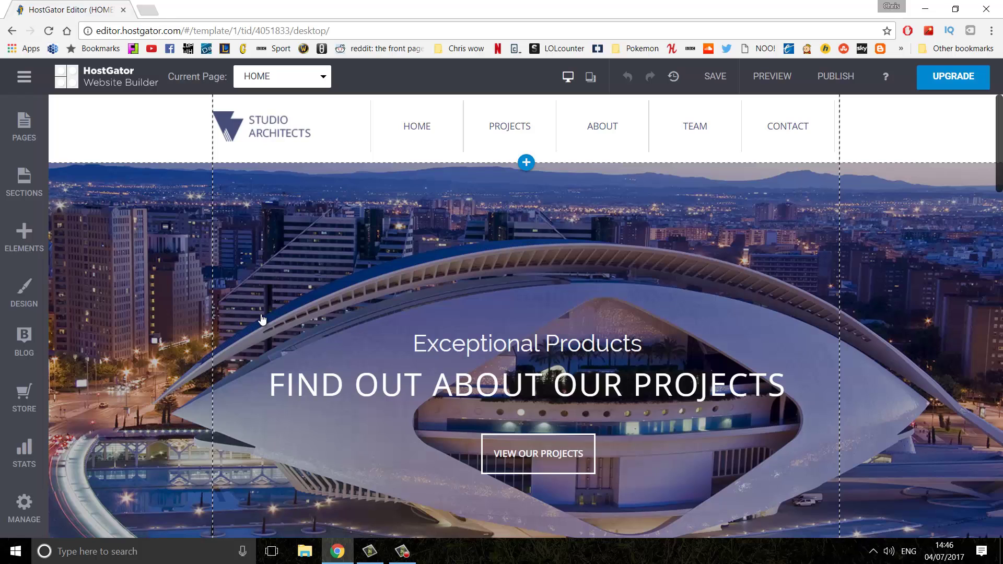
# Mute the computer's sound, check the options for Section A of the home page, and look over its banner.
pyautogui.press('XF86AudioMute')
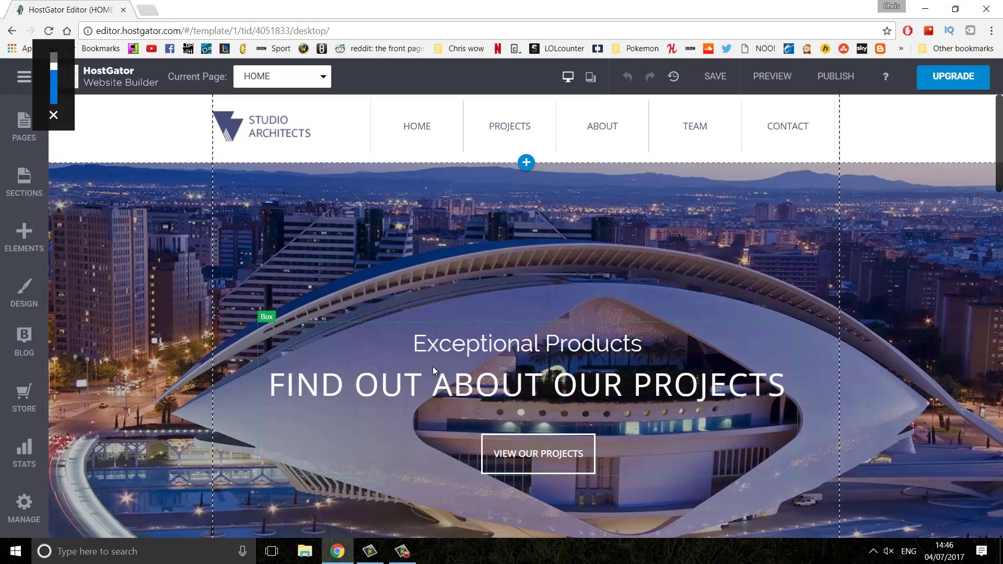
pyautogui.click(428, 255)
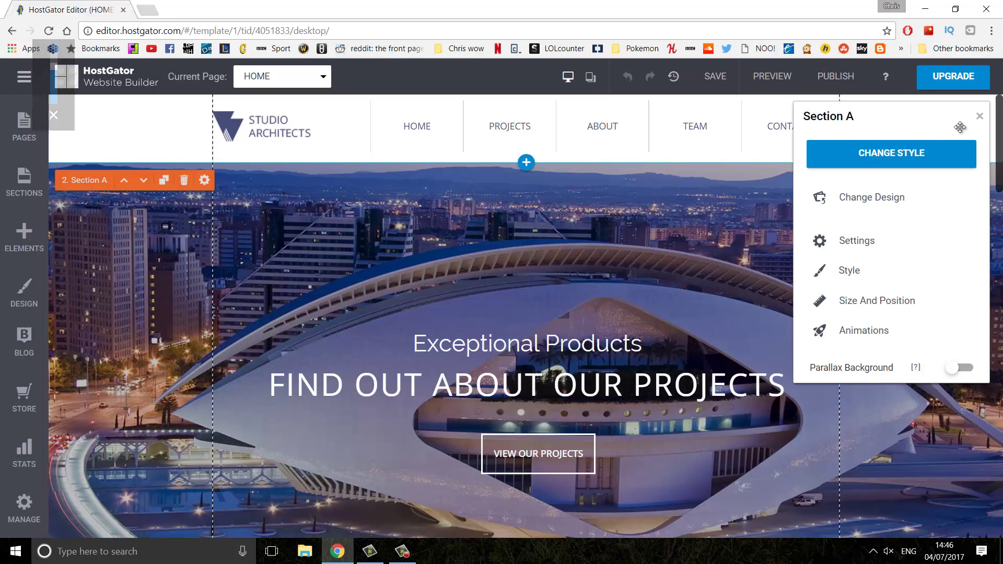
pyautogui.click(979, 116)
pyautogui.scroll(-5, 646, 271)
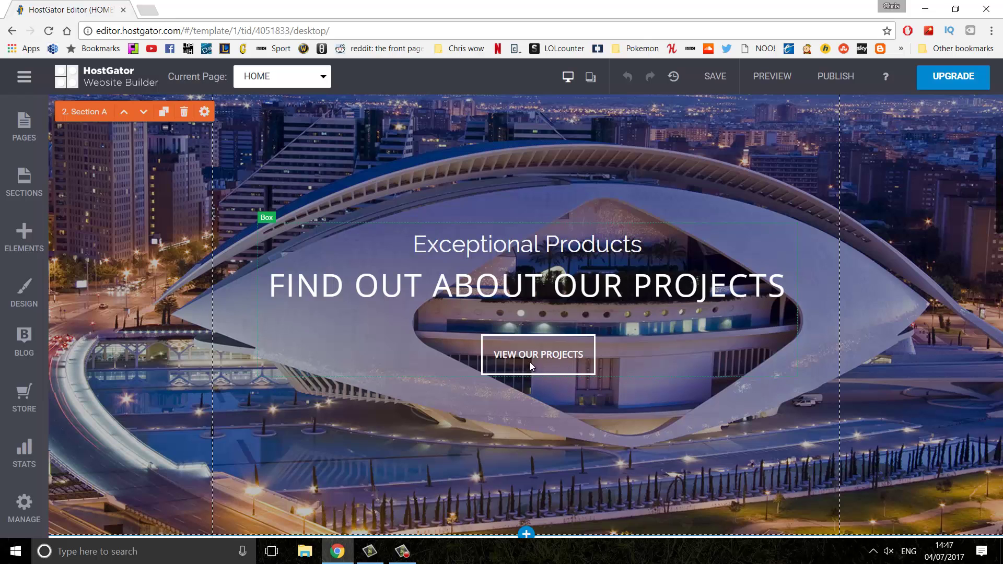
# Look through the template's Projects page and About page.
pyautogui.click(306, 82)
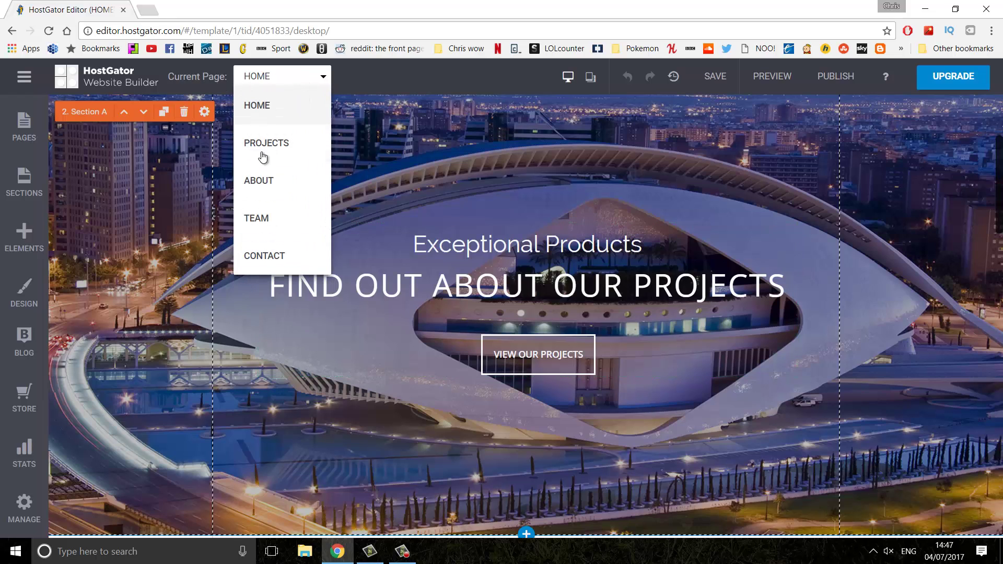
pyautogui.click(287, 148)
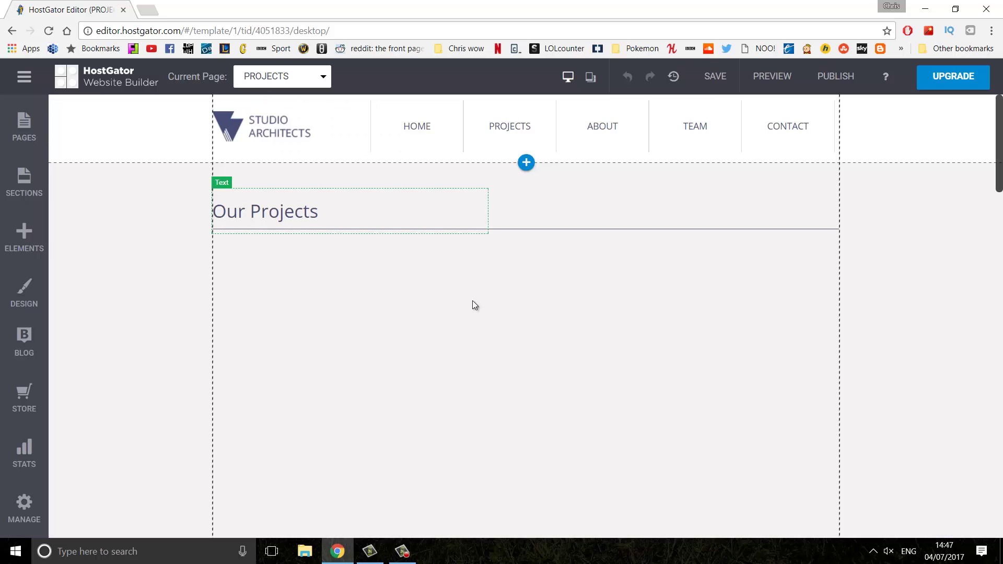
pyautogui.scroll(-3, 453, 282)
pyautogui.scroll(3, 452, 282)
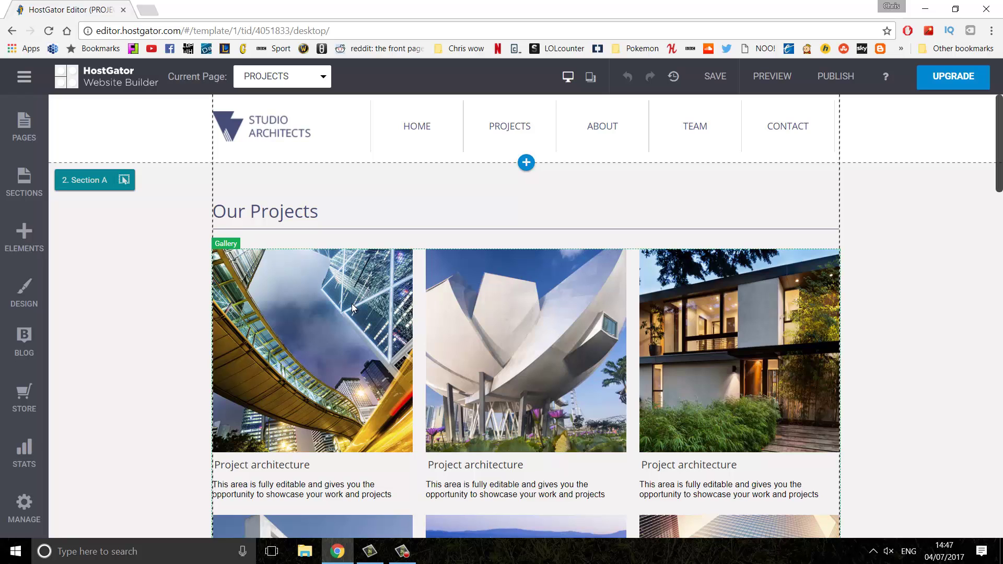
pyautogui.click(323, 84)
pyautogui.click(271, 188)
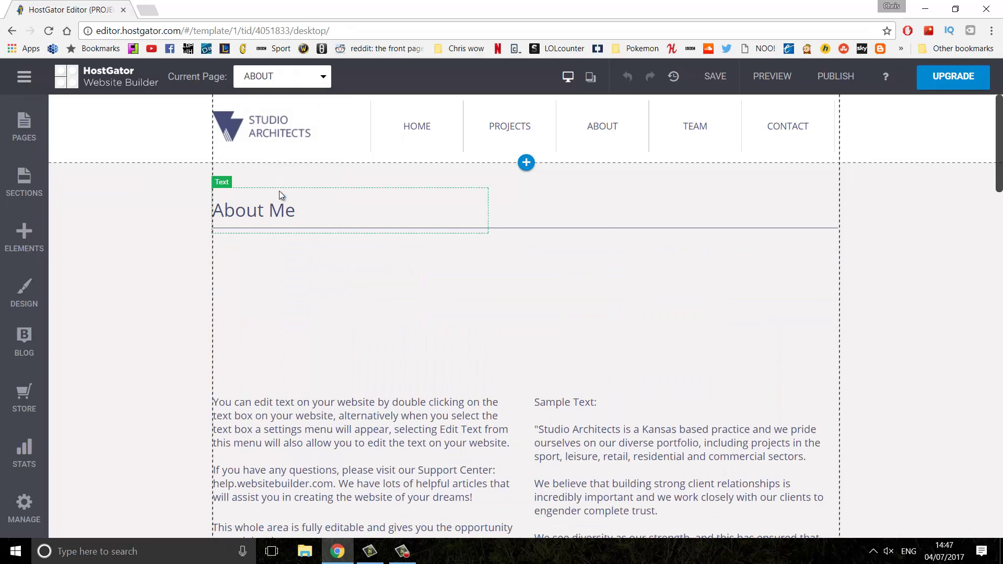
pyautogui.scroll(-4, 252, 211)
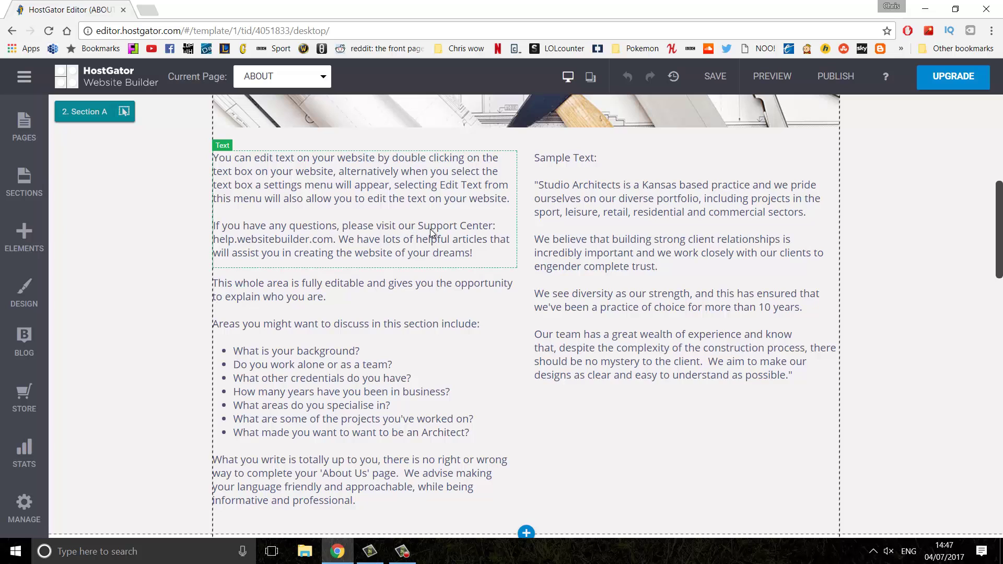
pyautogui.scroll(5, 431, 234)
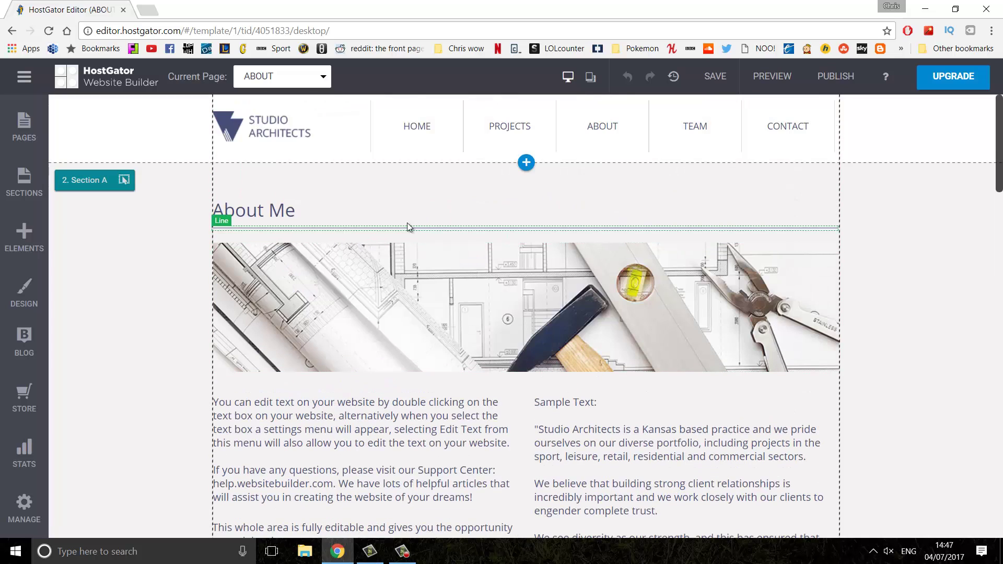
# Look through the template's Team page and Contact page.
pyautogui.click(329, 85)
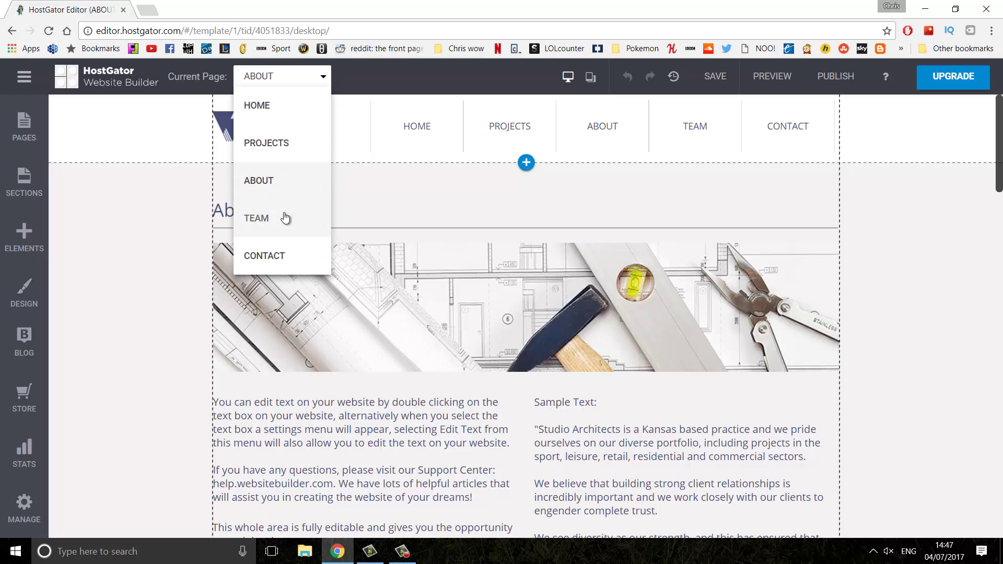
pyautogui.click(284, 215)
pyautogui.scroll(-5, 456, 213)
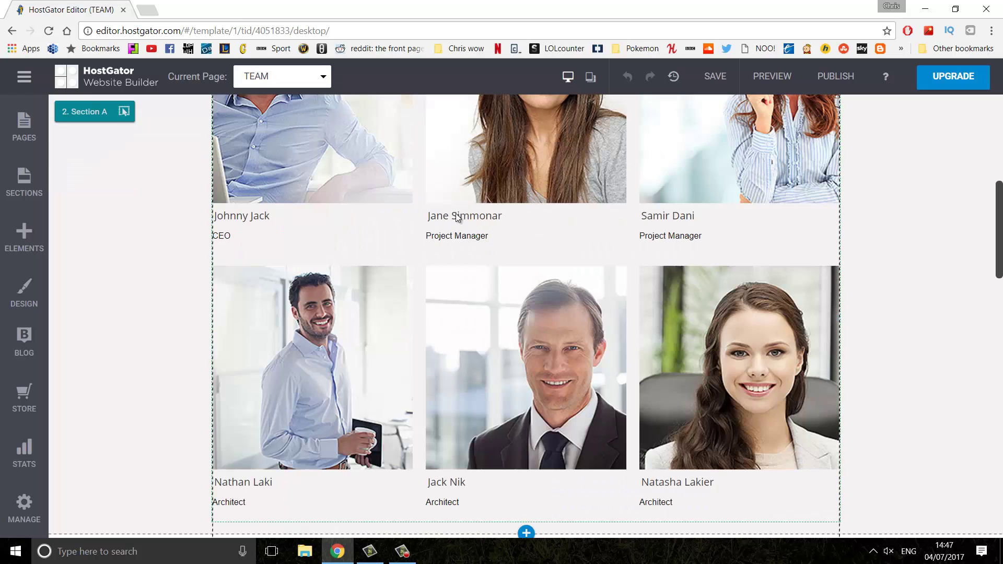
pyautogui.scroll(2, 624, 254)
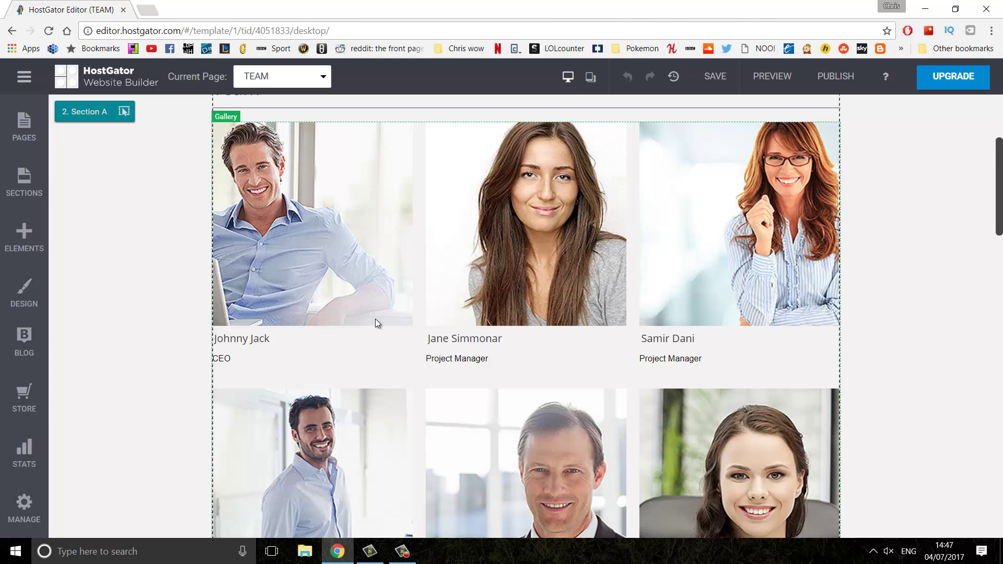
pyautogui.scroll(2, 375, 319)
pyautogui.click(287, 83)
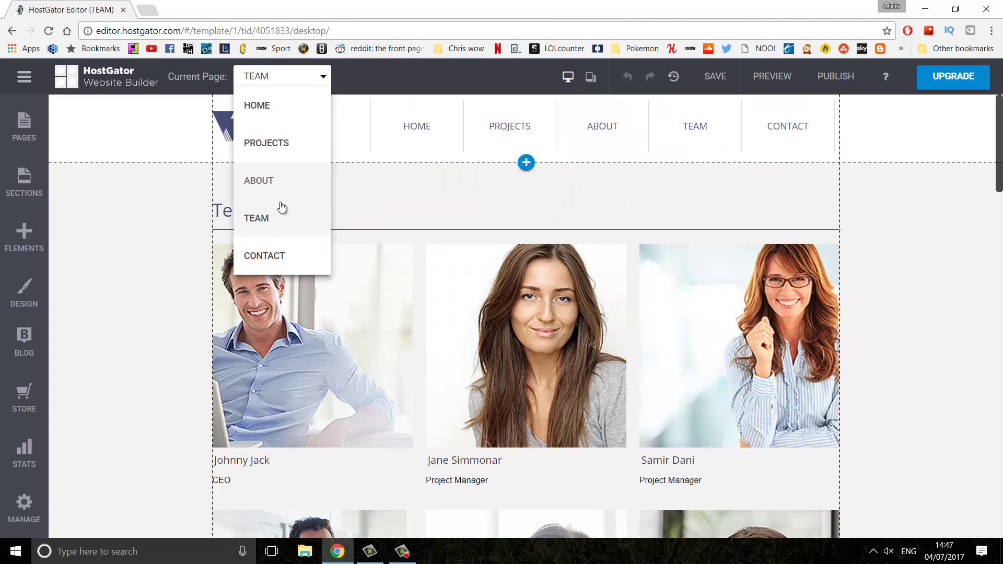
pyautogui.click(274, 251)
pyautogui.scroll(-4, 358, 212)
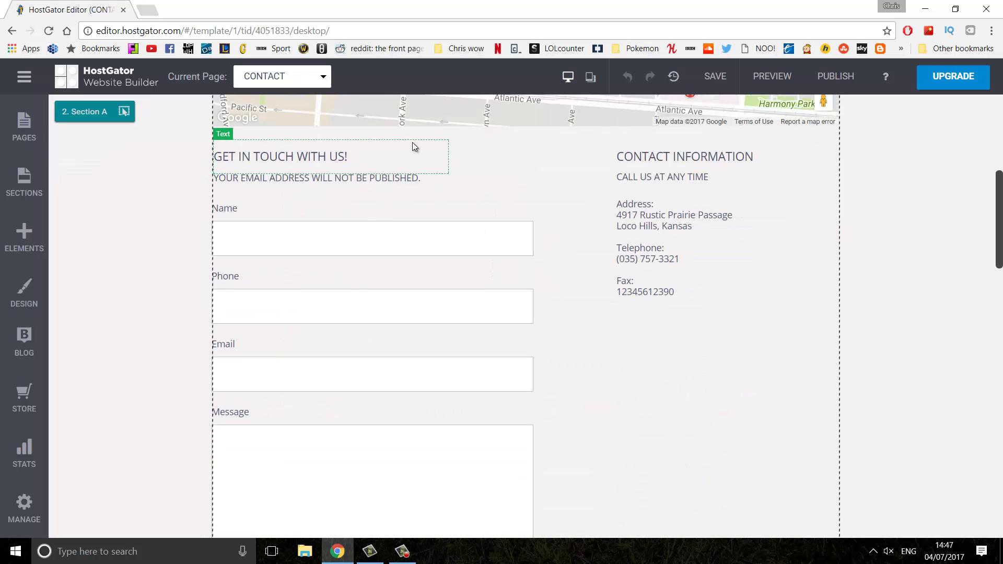
pyautogui.scroll(4, 711, 342)
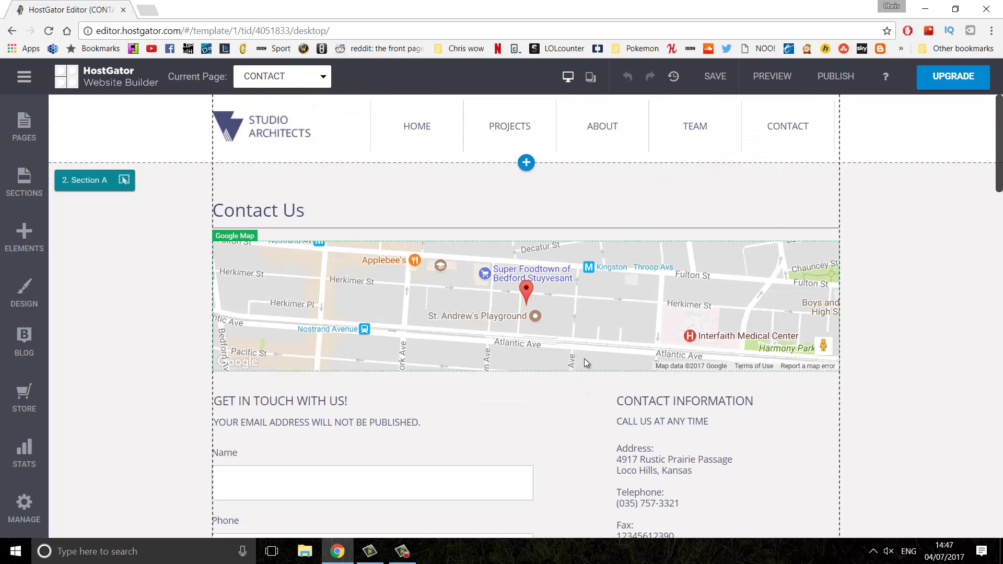
# Return to the home page and view the list of site pages with its page-management options.
pyautogui.click(312, 97)
pyautogui.click(309, 81)
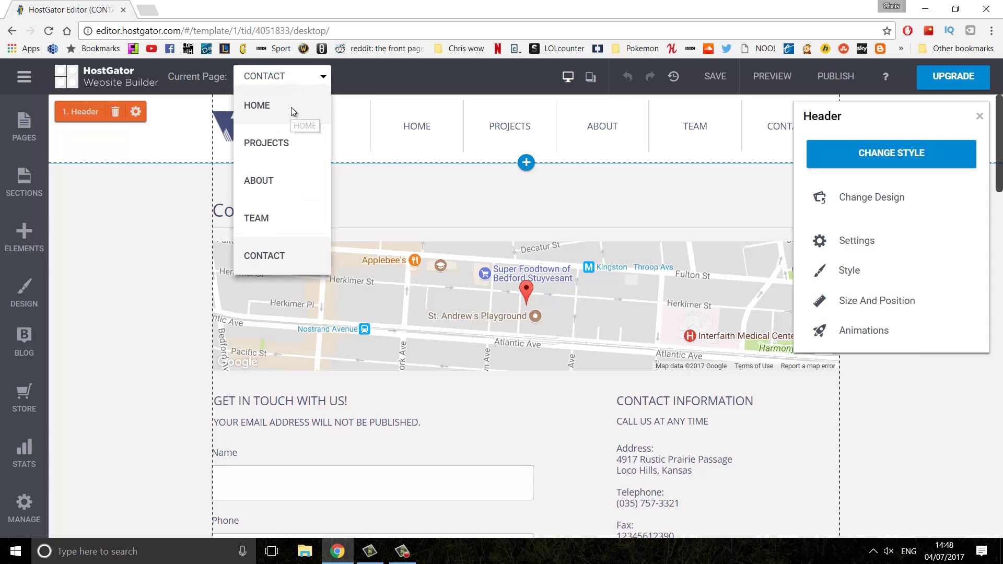
pyautogui.click(290, 107)
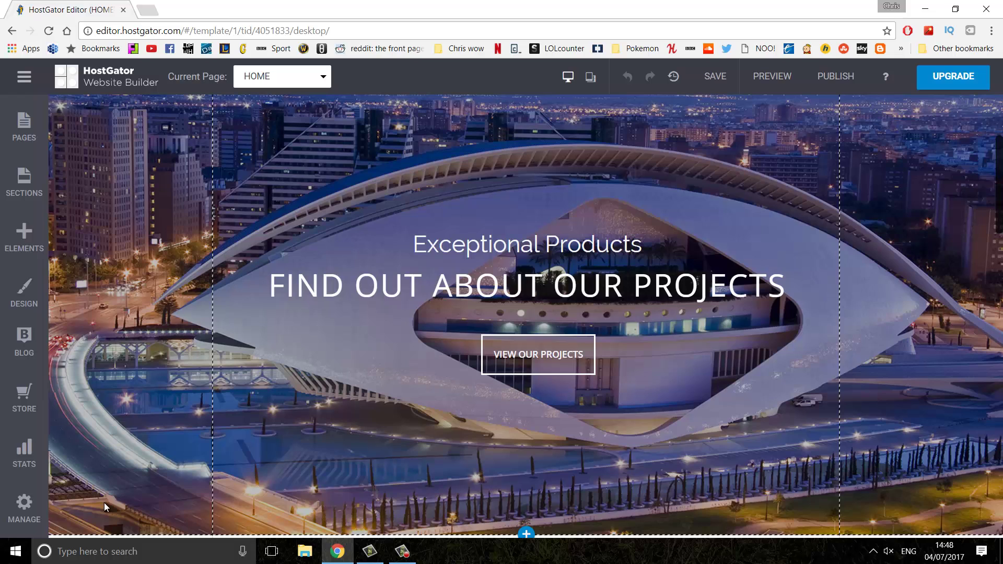
pyautogui.click(42, 135)
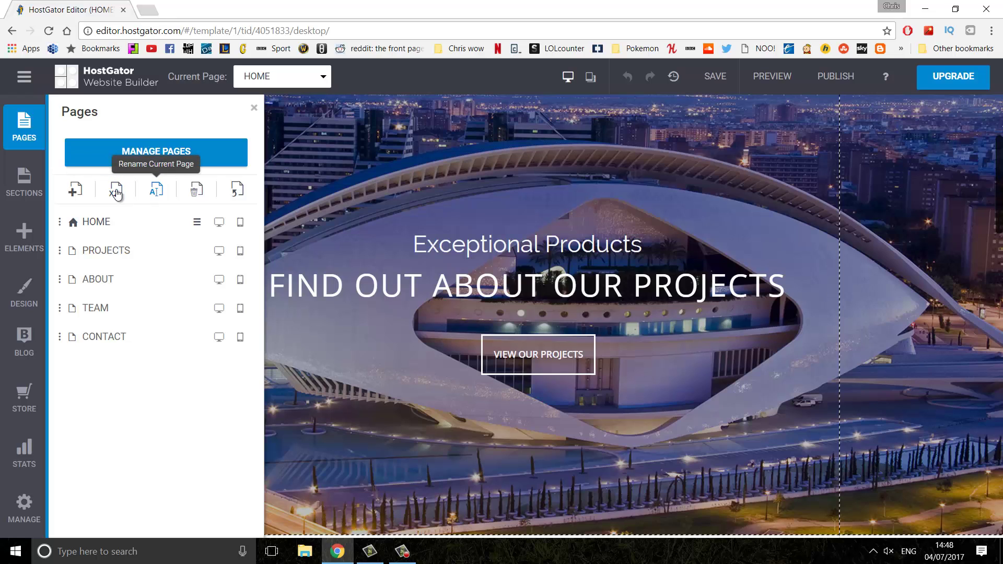
# Open the home page's section list and view the Header, Section A and Footer in turn.
pyautogui.click(36, 187)
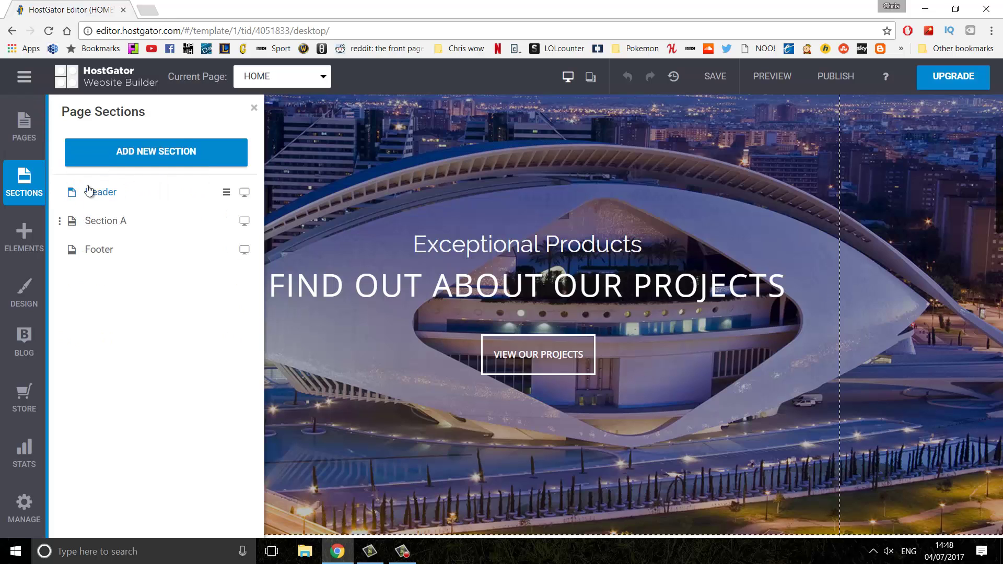
pyautogui.click(171, 193)
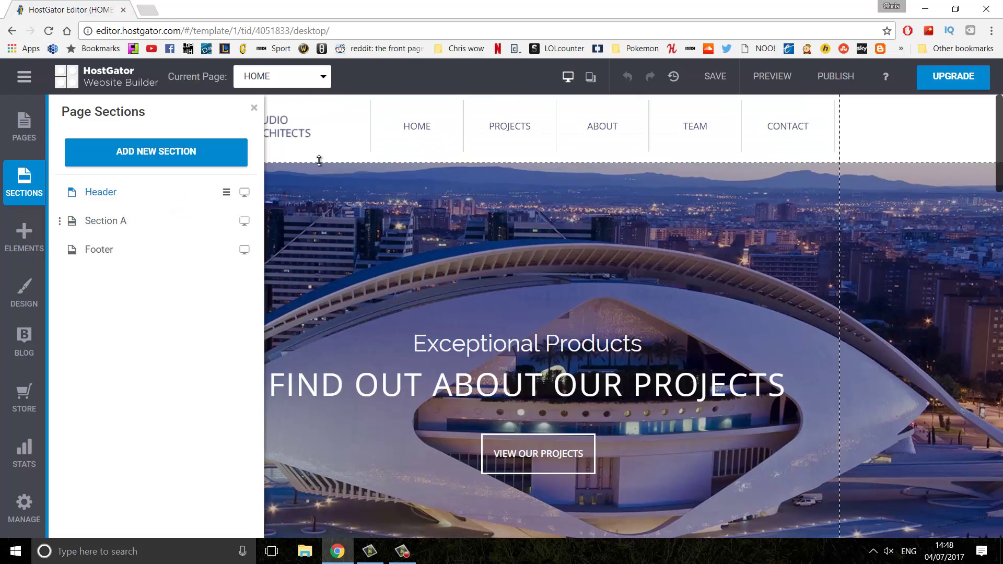
pyautogui.click(134, 220)
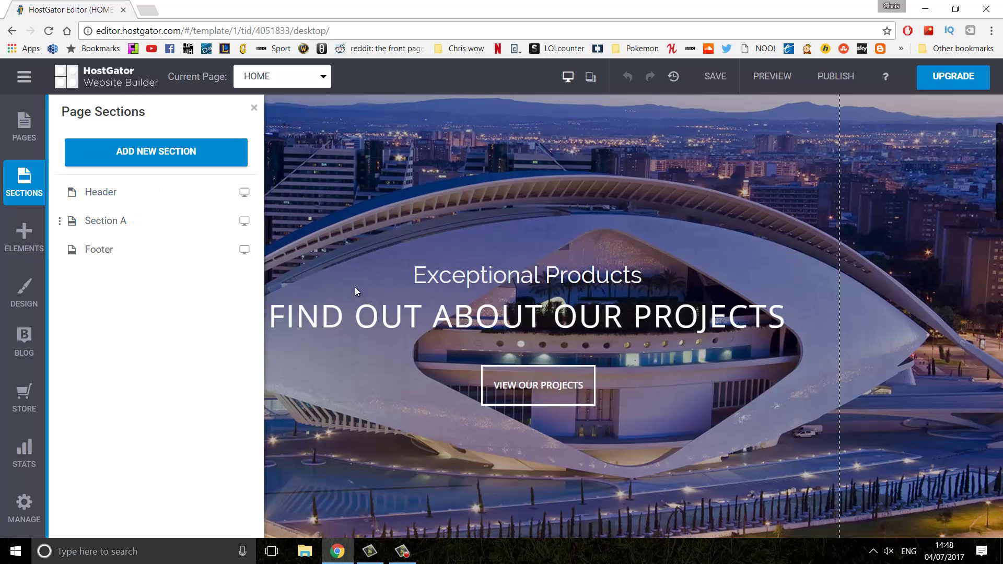
pyautogui.click(172, 253)
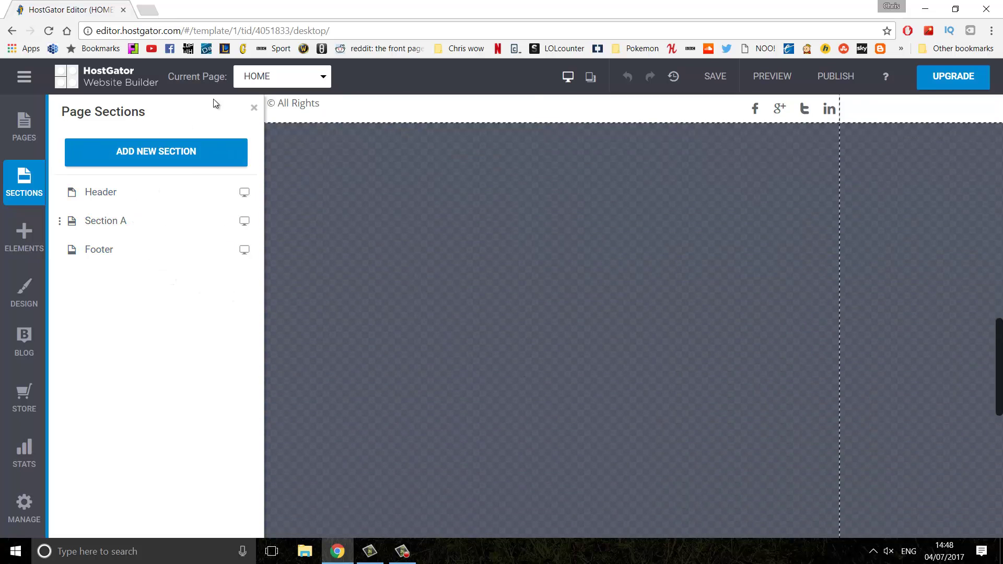
# Switch to the About page and go to Section A from its section list.
pyautogui.click(273, 80)
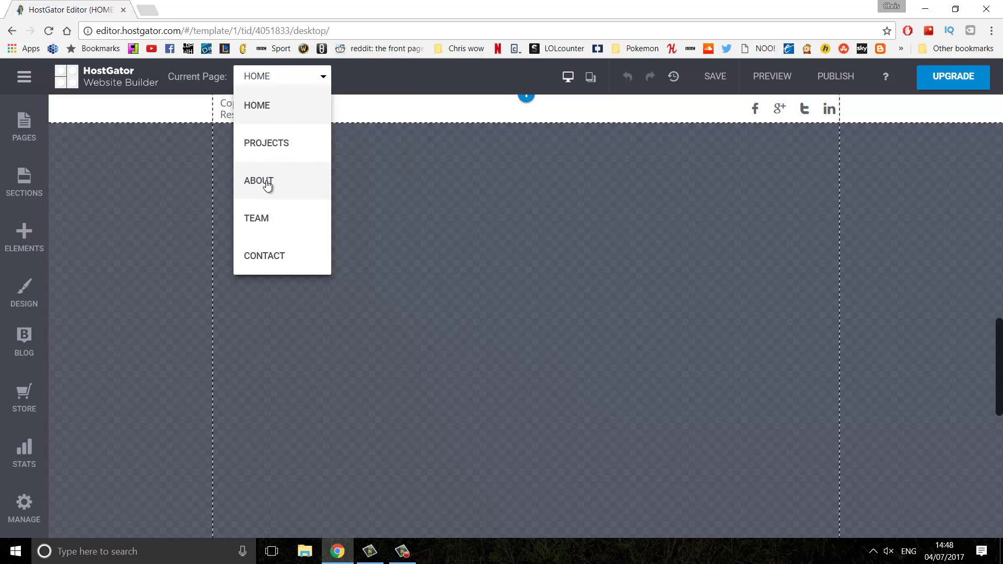
pyautogui.click(266, 181)
pyautogui.click(42, 192)
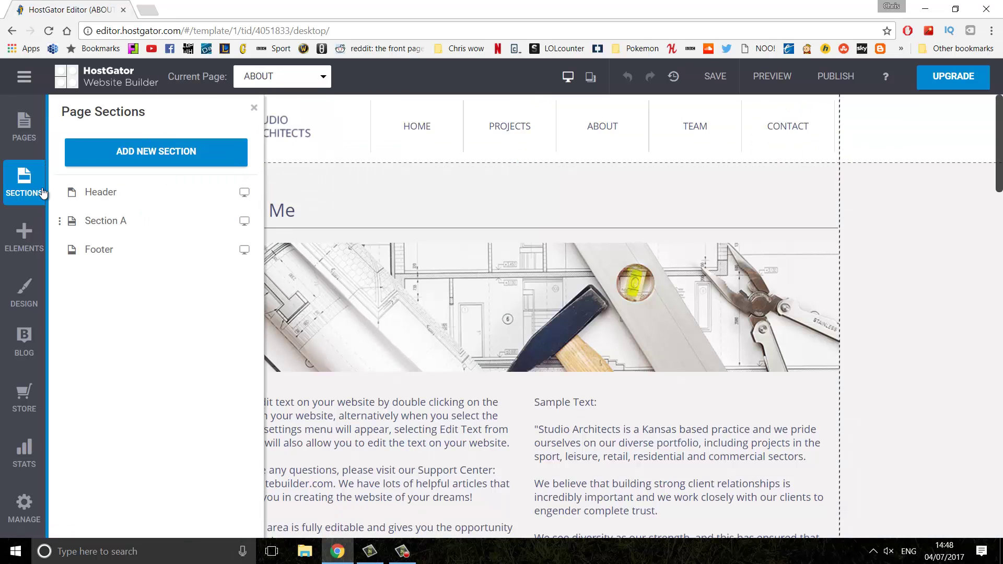
pyautogui.click(157, 222)
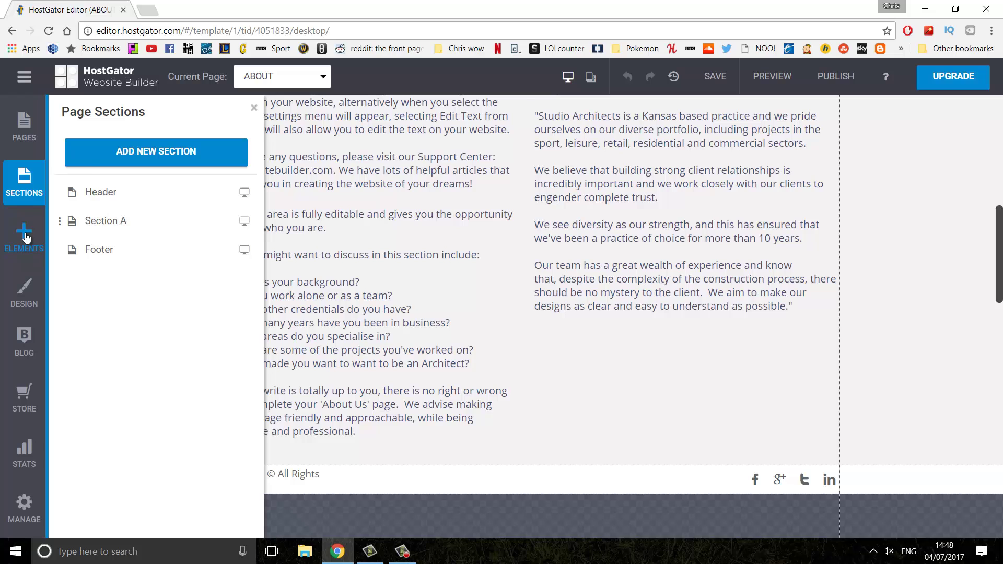
# Add a simple button element below the sample text on the About page.
pyautogui.click(27, 238)
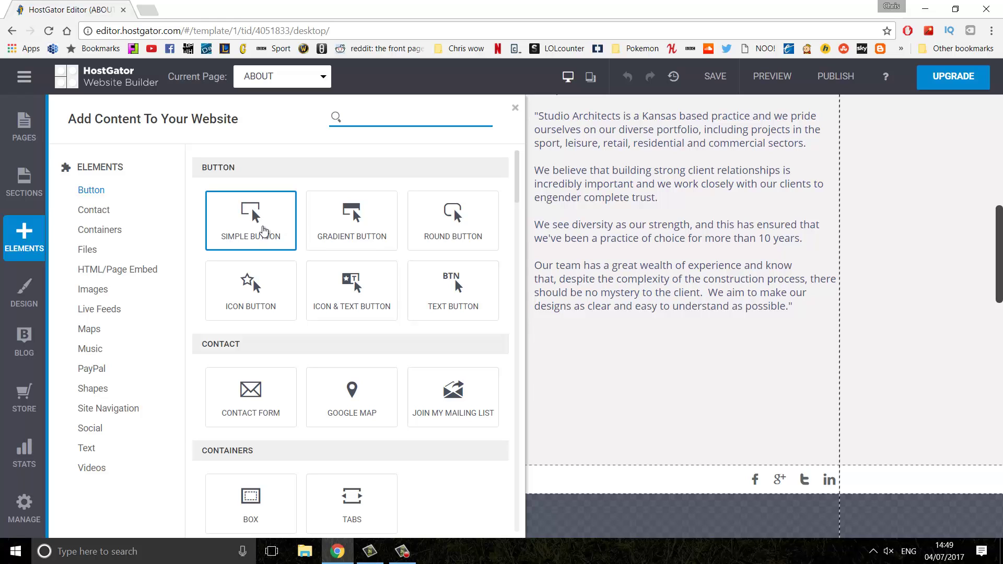
pyautogui.moveTo(257, 232); pyautogui.dragTo(601, 351)
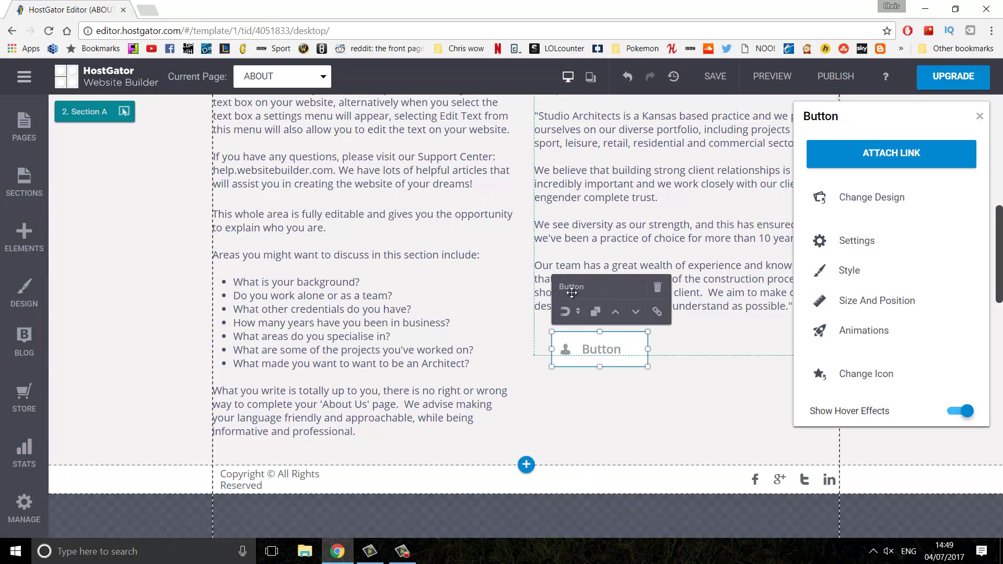
# Attach a website page link to the new button on the About page, with the Team page as its target.
pyautogui.click(877, 167)
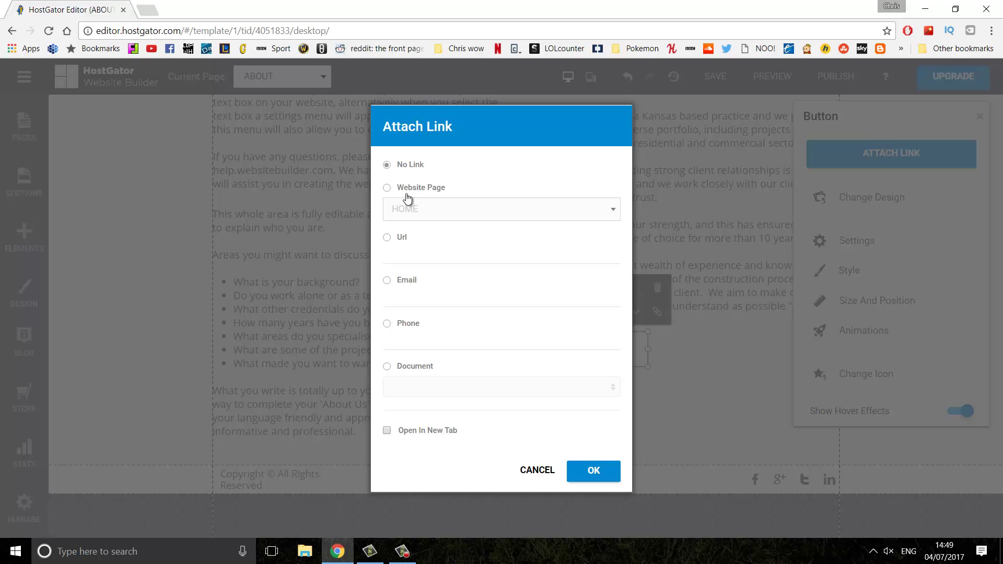
pyautogui.click(409, 193)
pyautogui.click(481, 215)
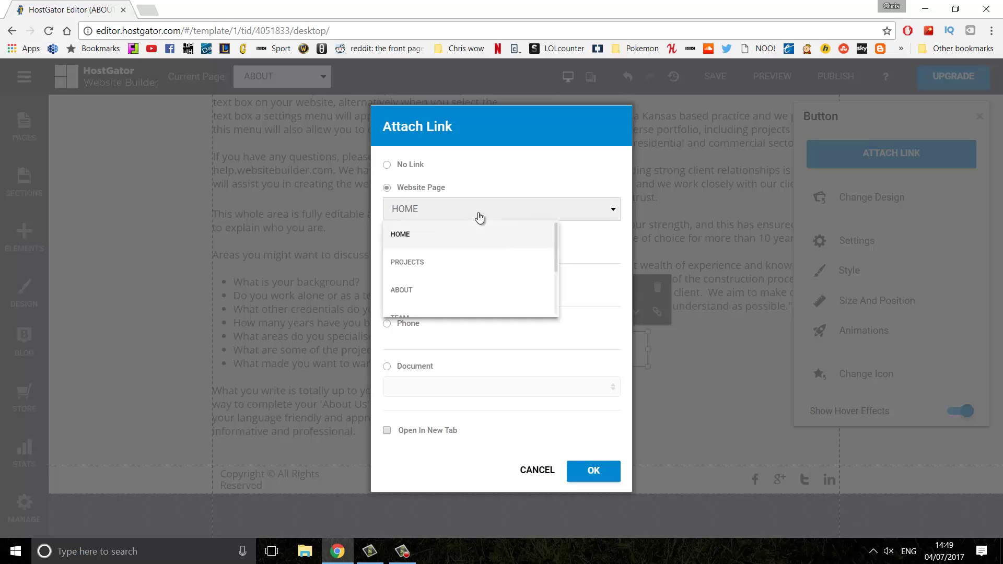
pyautogui.scroll(-1, 440, 270)
pyautogui.click(439, 257)
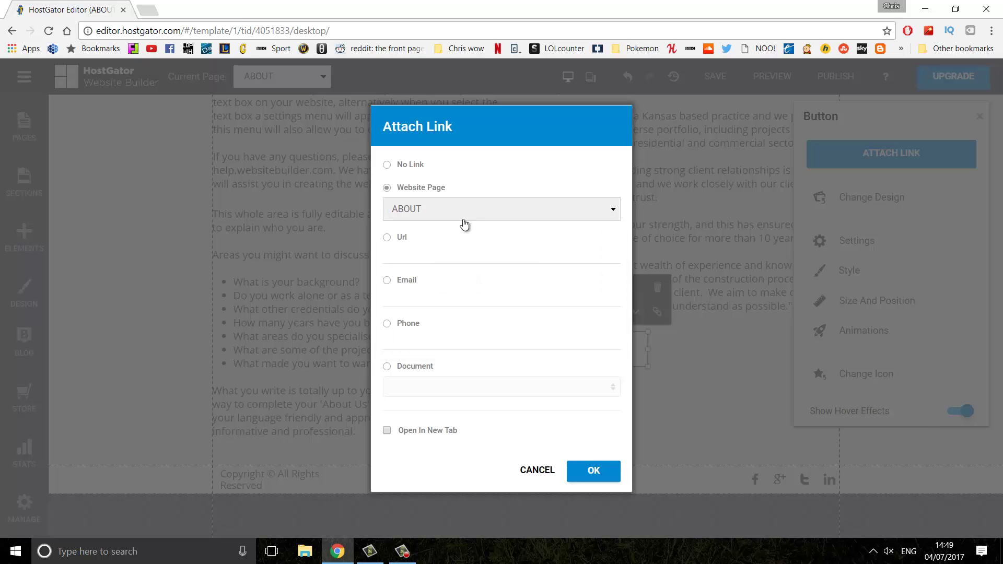
pyautogui.click(462, 214)
pyautogui.click(446, 294)
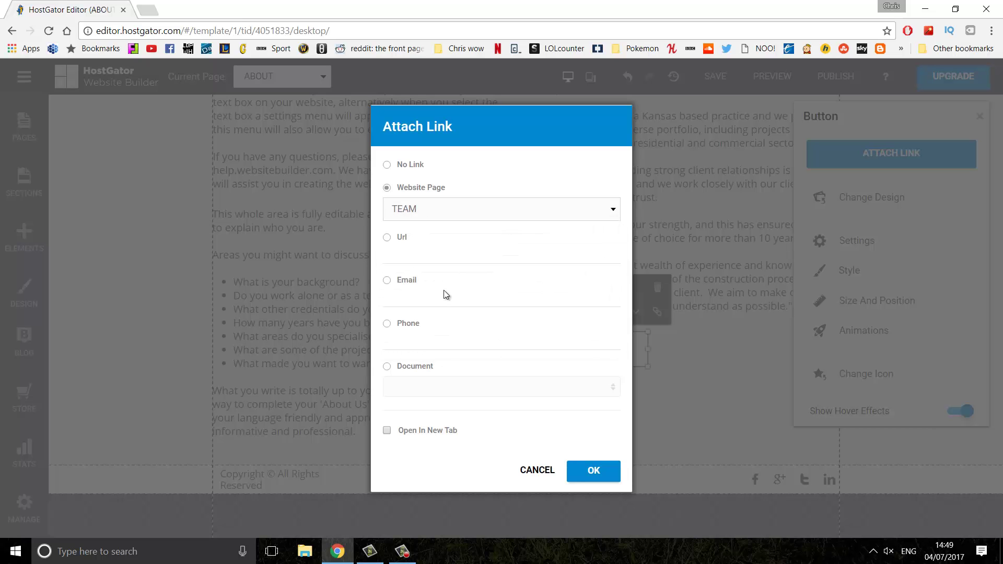
pyautogui.click(582, 467)
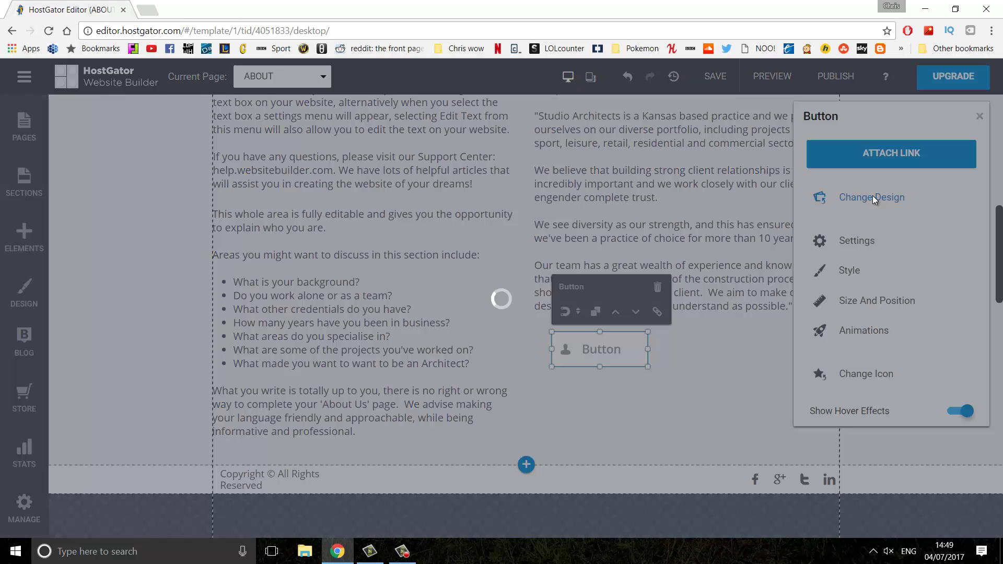
# Change the button's design to the thin-outlined style in the Simple Button category and apply it.
pyautogui.click(872, 197)
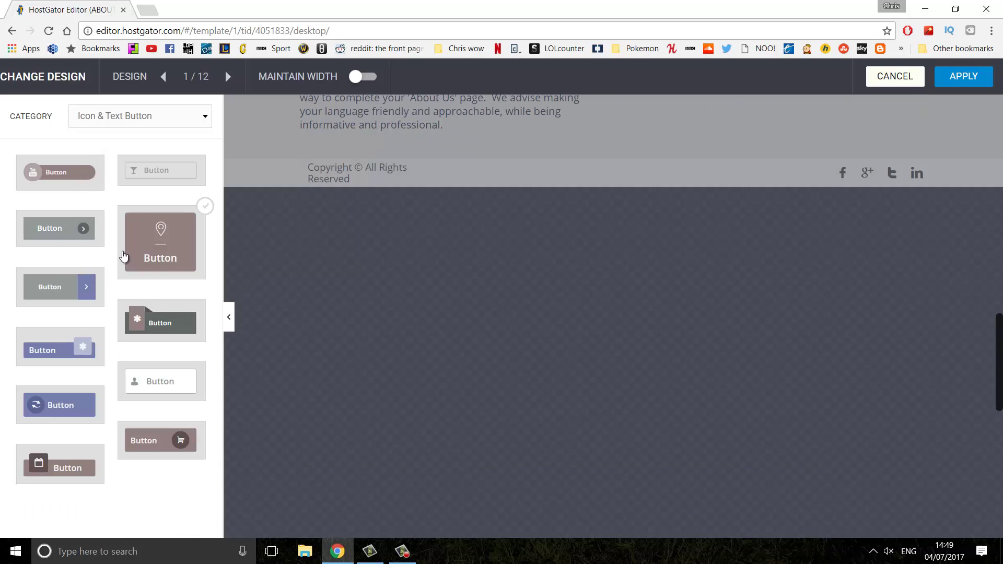
pyautogui.click(137, 269)
pyautogui.click(59, 292)
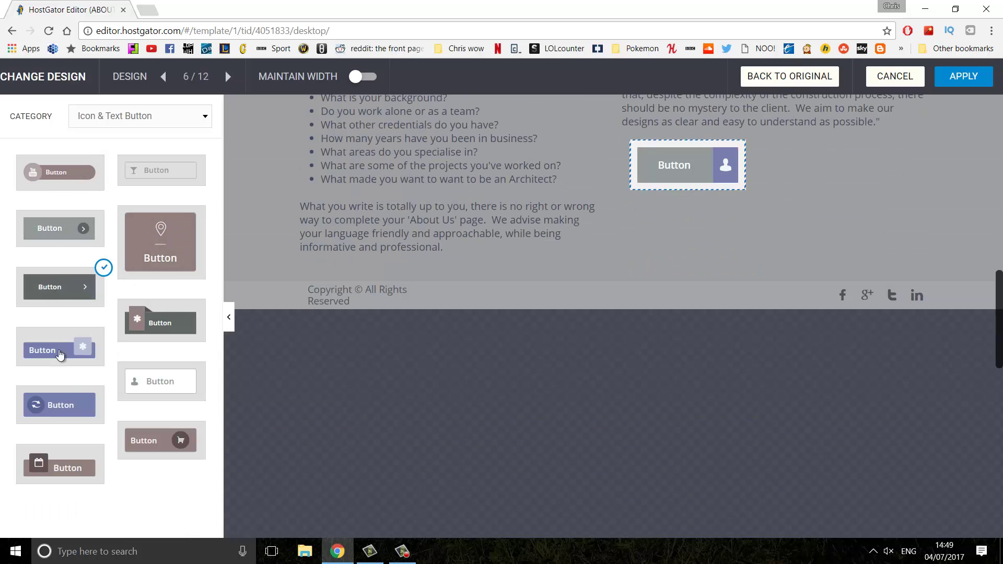
pyautogui.click(59, 405)
pyautogui.click(166, 119)
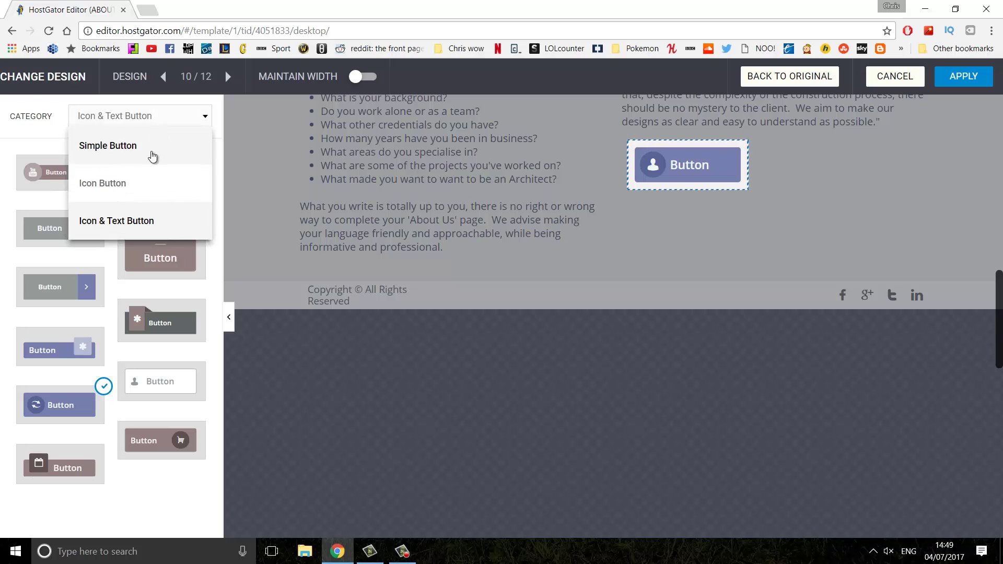
pyautogui.click(152, 156)
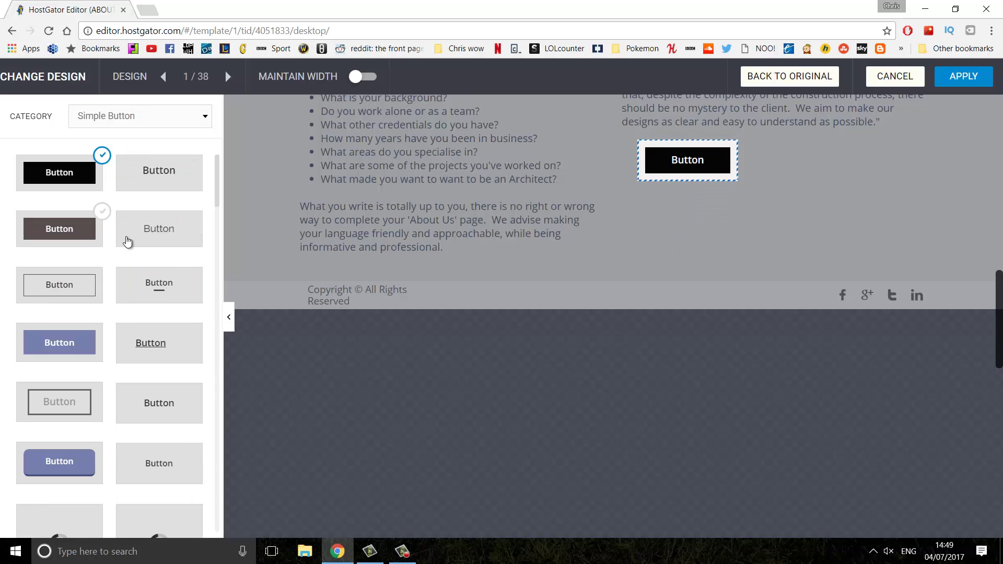
pyautogui.click(75, 284)
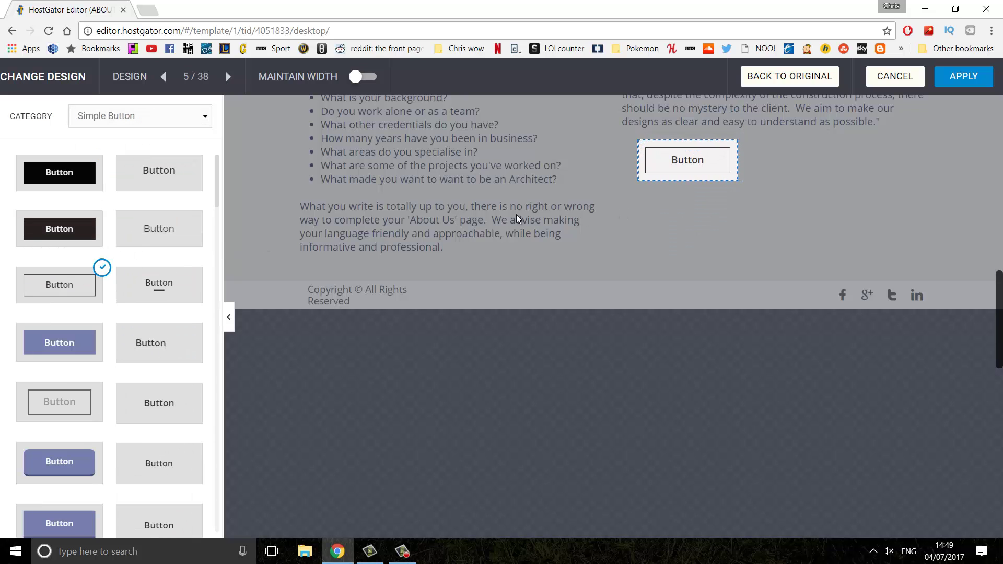
pyautogui.scroll(2, 716, 240)
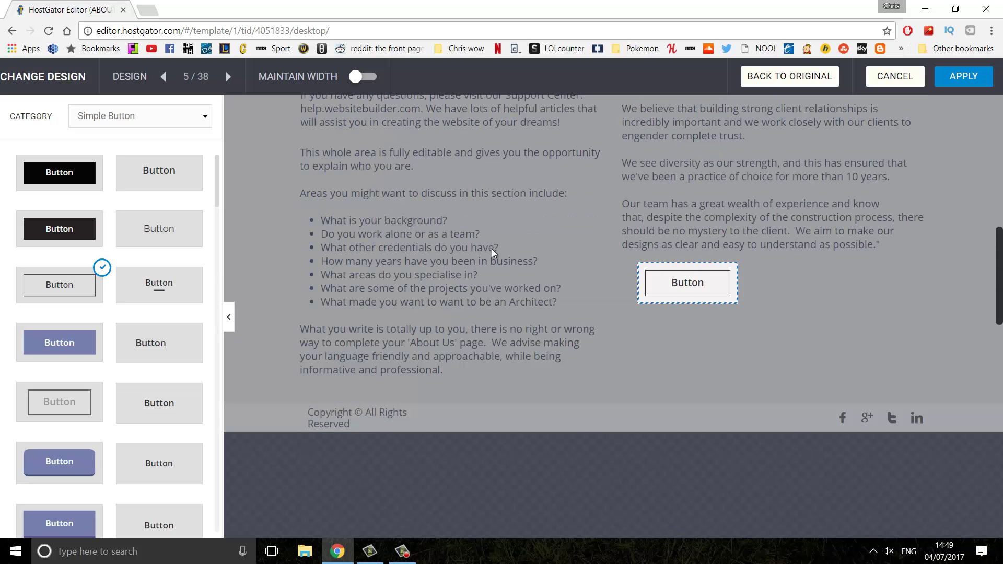
pyautogui.click(944, 83)
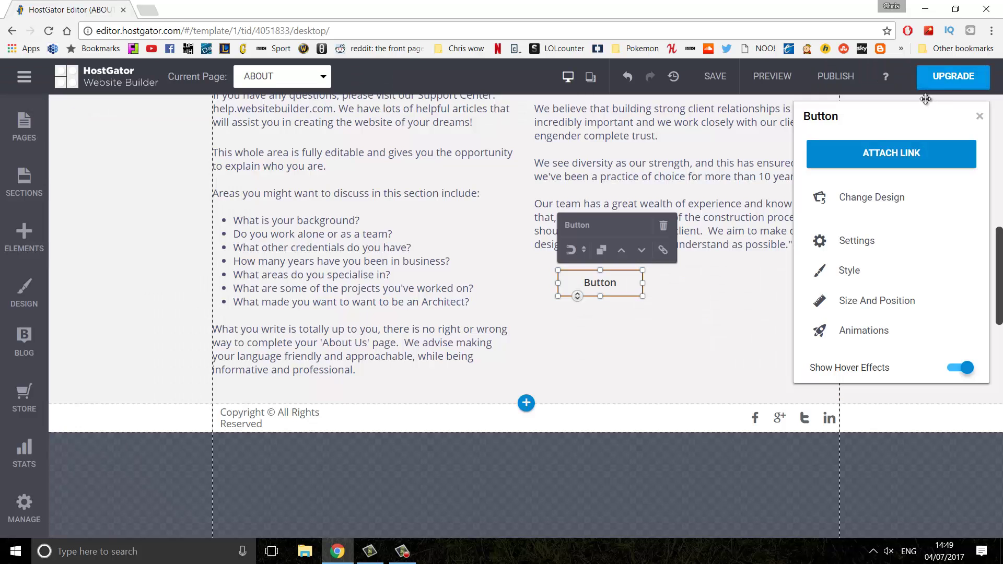
# Review the button's element settings and its style options for colors, text, border and effects.
pyautogui.click(847, 241)
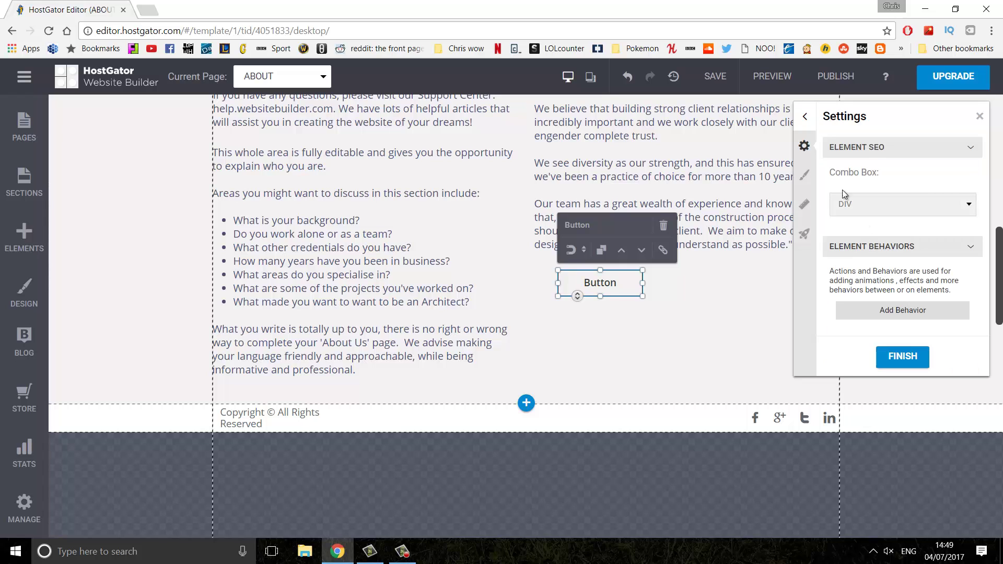
pyautogui.click(805, 177)
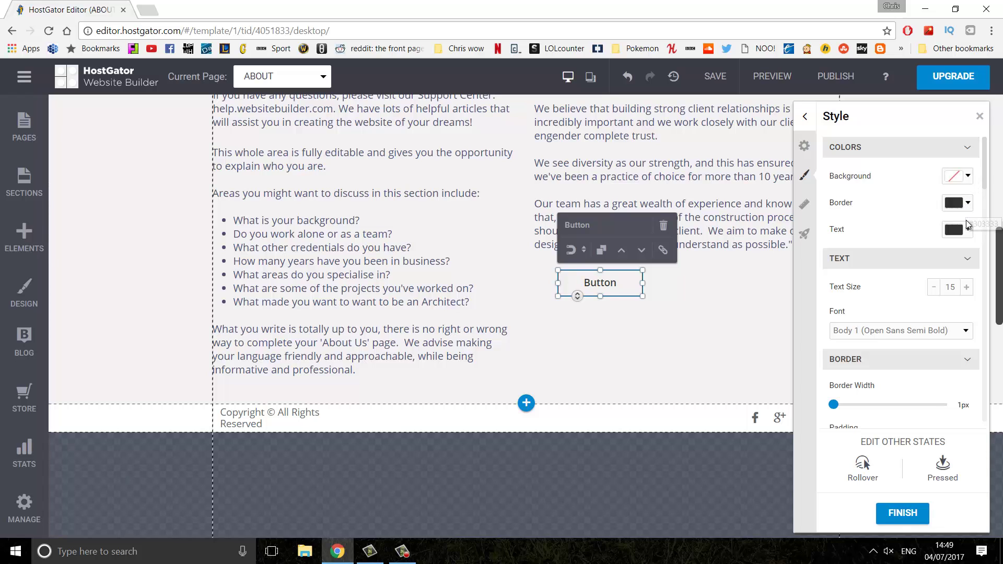
pyautogui.scroll(-3, 913, 272)
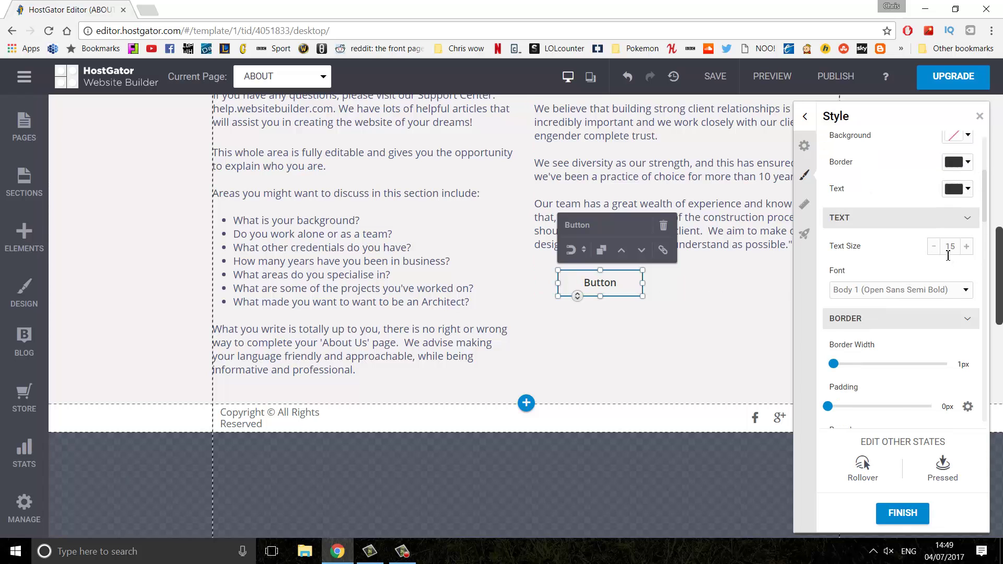
pyautogui.scroll(-3, 929, 265)
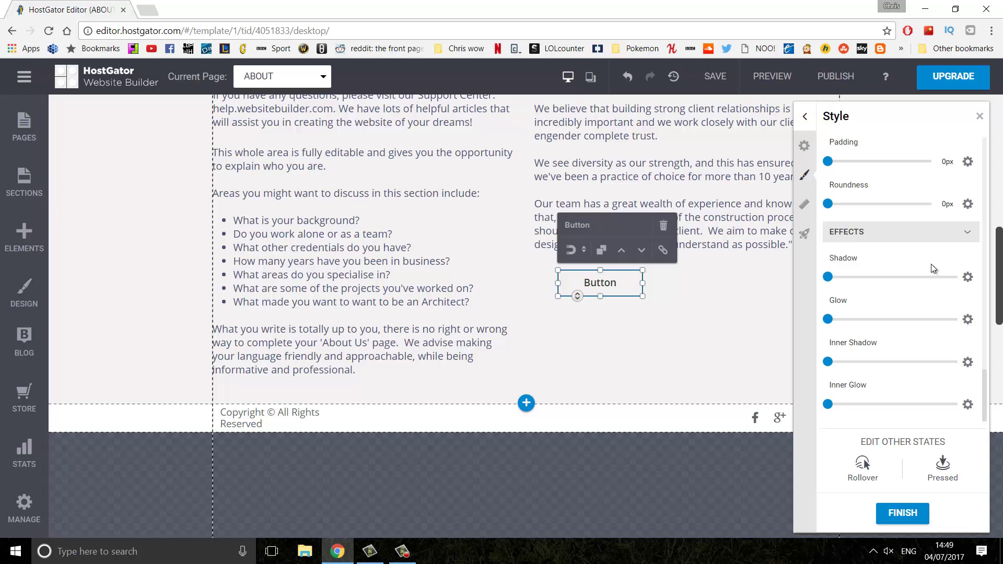
pyautogui.click(901, 510)
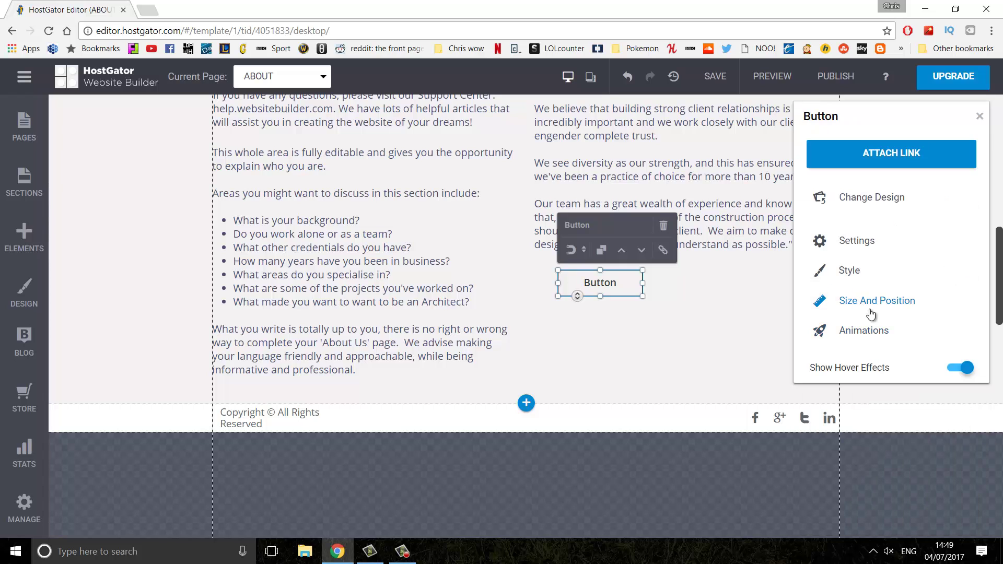
pyautogui.click(861, 271)
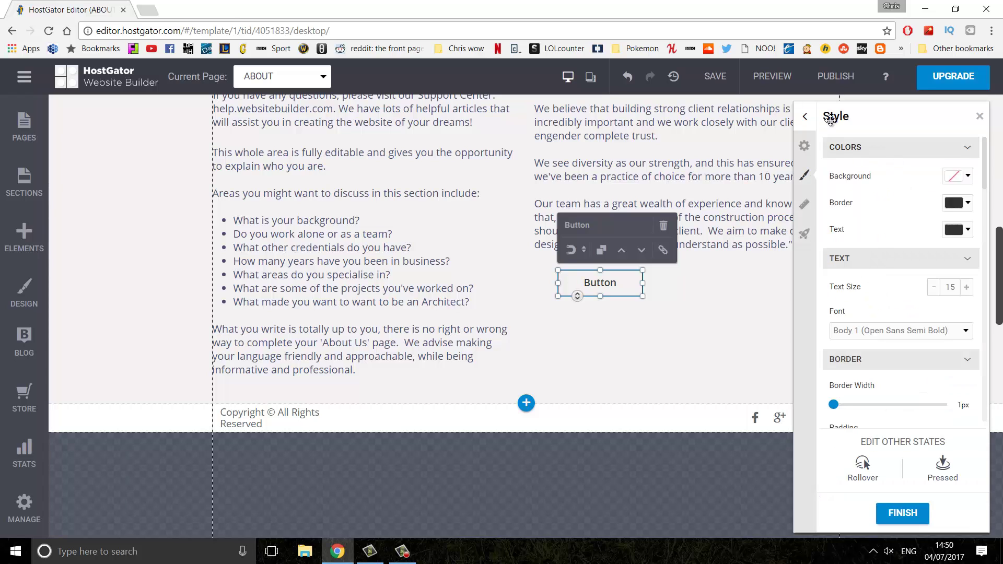
pyautogui.click(804, 117)
# View the button's size and position options and its available animations.
pyautogui.click(868, 307)
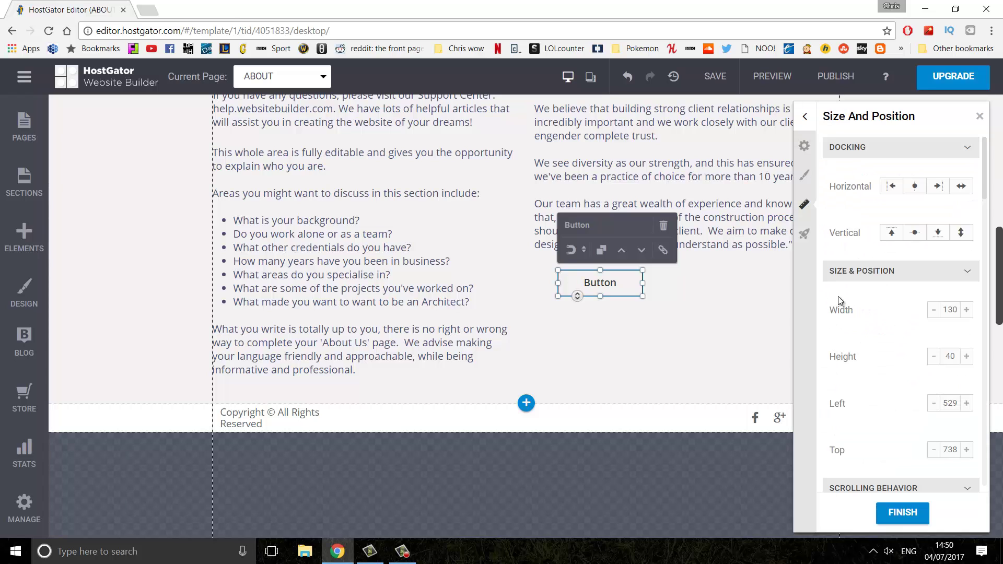
pyautogui.click(809, 125)
pyautogui.click(860, 330)
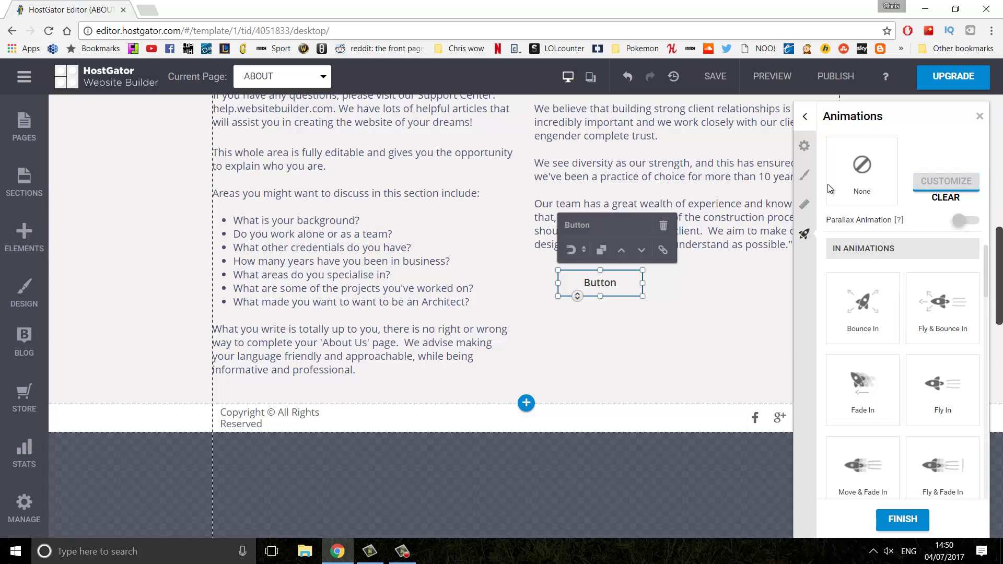
pyautogui.click(804, 124)
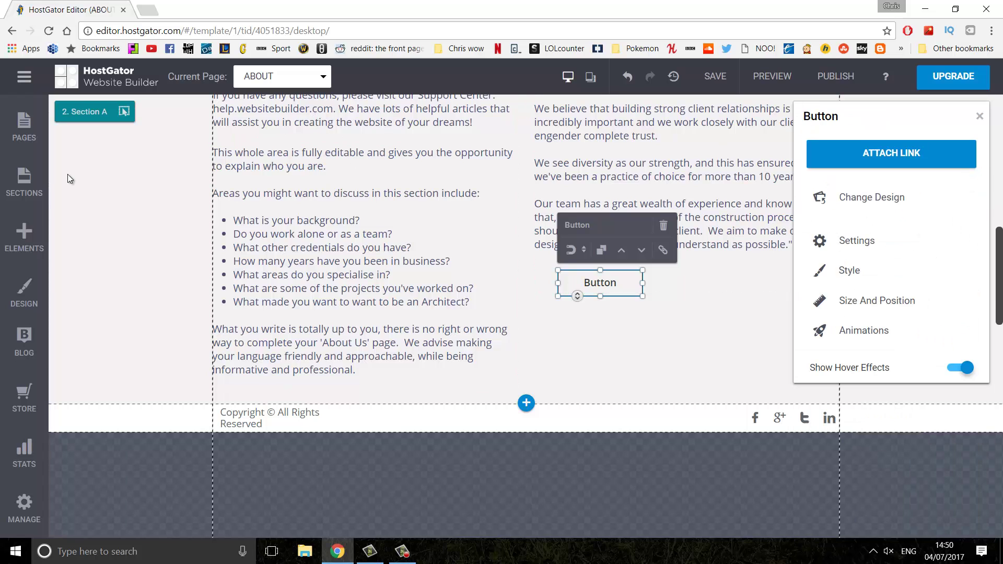
# Browse the available elements and add a Scroll Bottom Button from Site Navigation to the About page, level with the outlined button near the content's right edge.
pyautogui.click(24, 237)
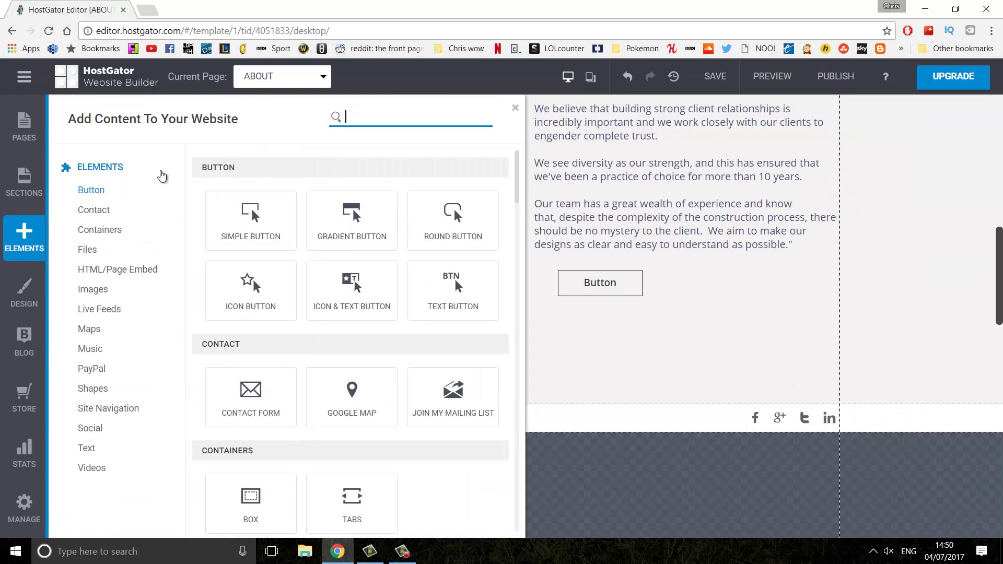
pyautogui.scroll(-1, 257, 268)
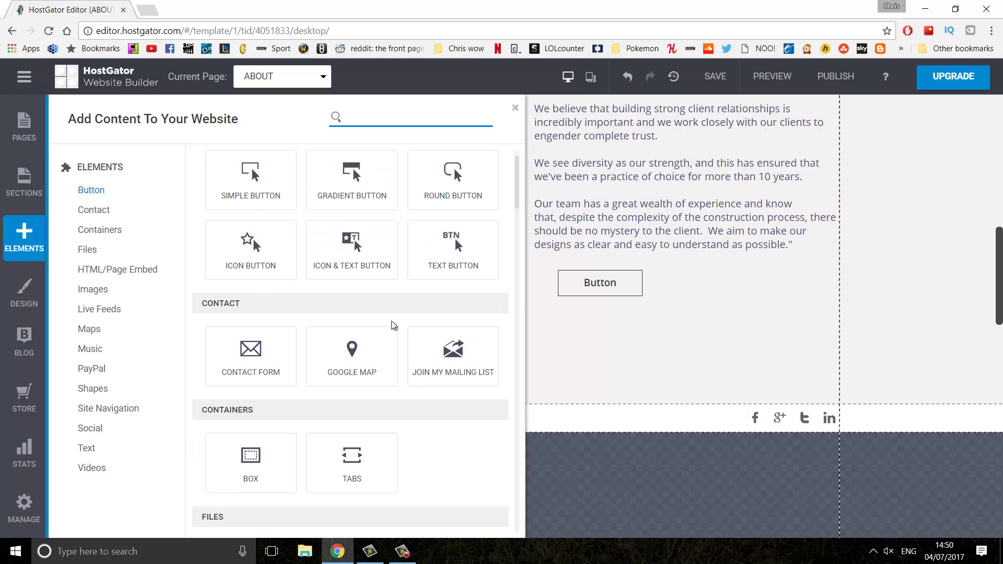
pyautogui.scroll(-1, 360, 333)
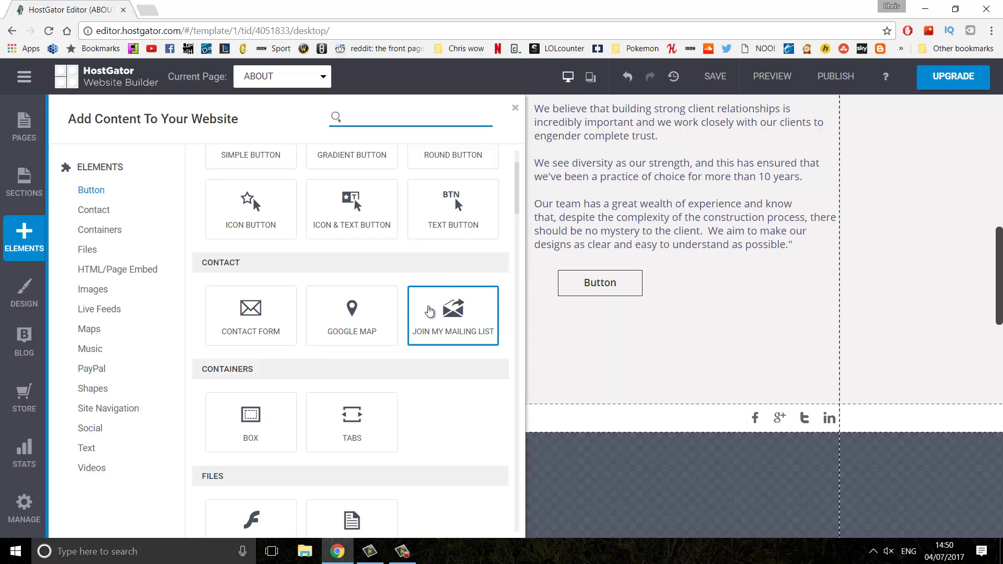
pyautogui.scroll(-4, 248, 340)
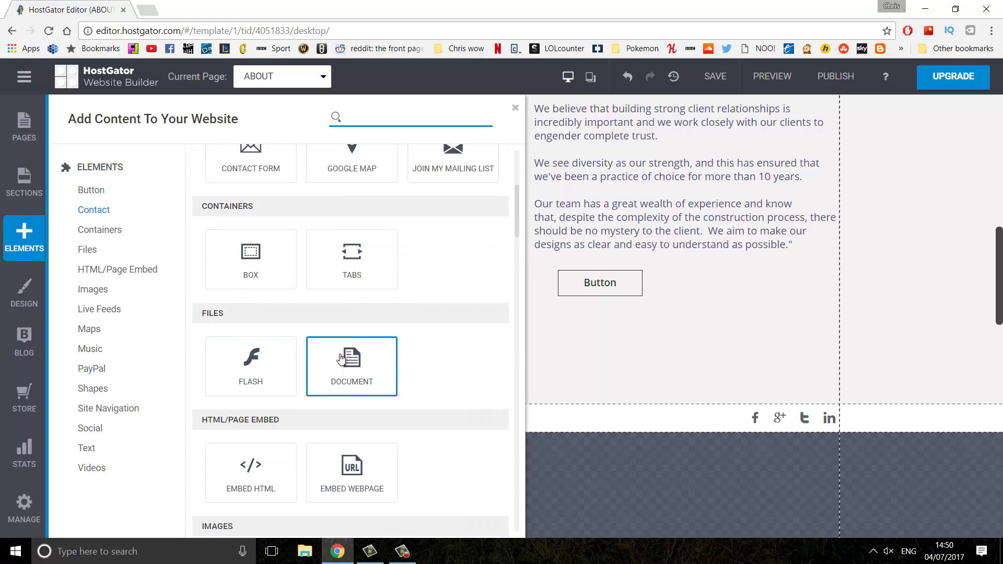
pyautogui.scroll(-5, 340, 358)
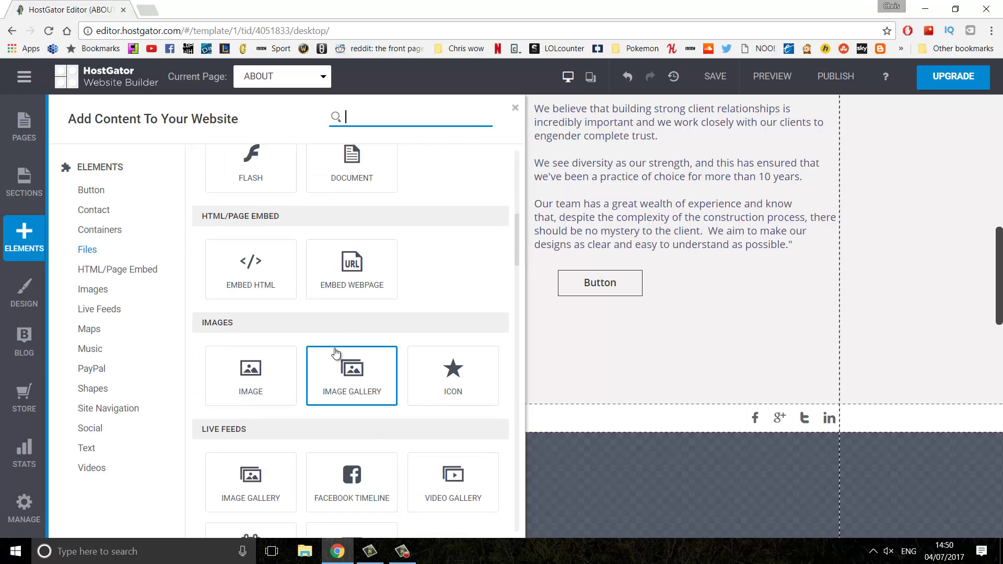
pyautogui.scroll(-1, 345, 366)
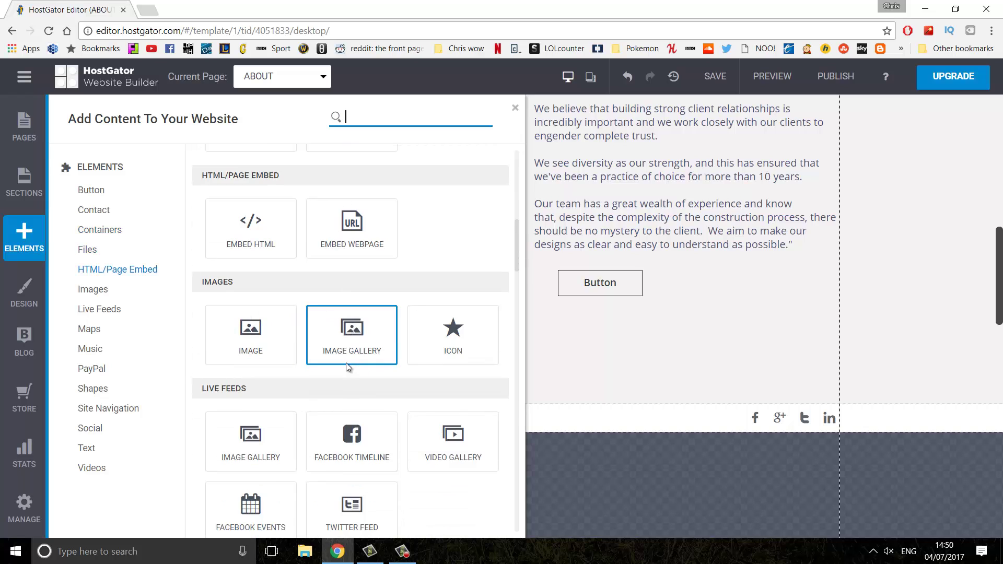
pyautogui.scroll(-1, 345, 363)
pyautogui.scroll(-4, 330, 307)
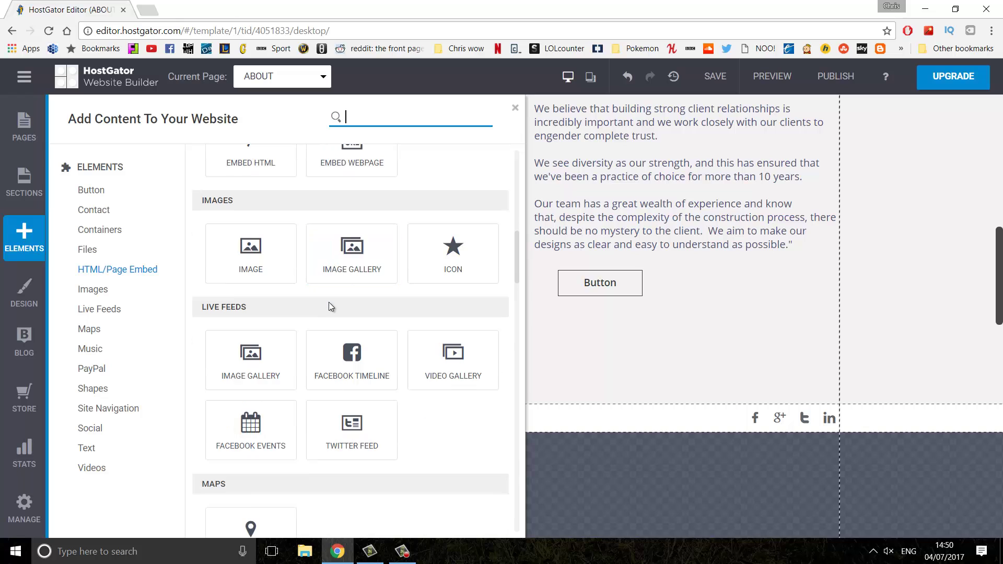
pyautogui.scroll(-2, 323, 309)
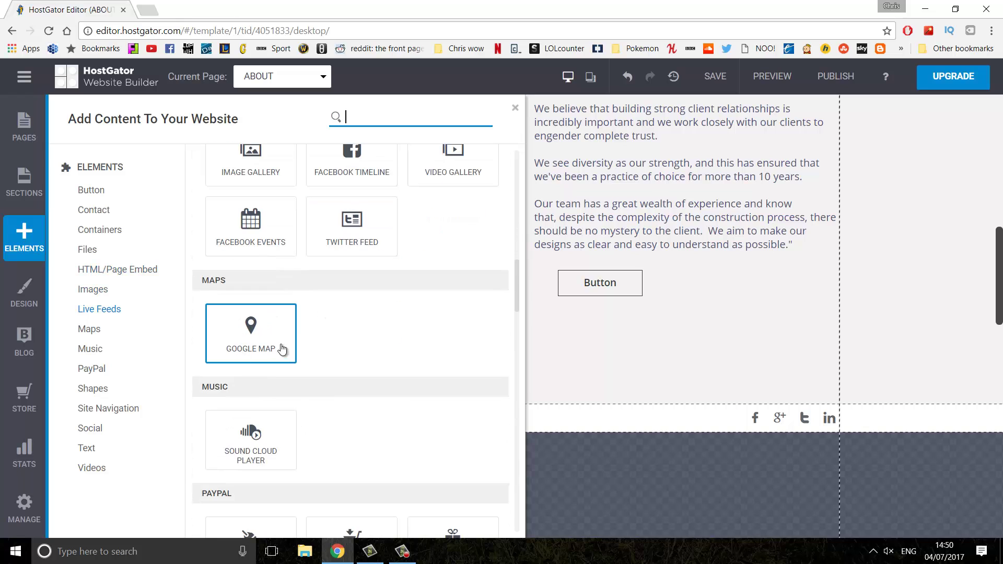
pyautogui.scroll(-2, 282, 342)
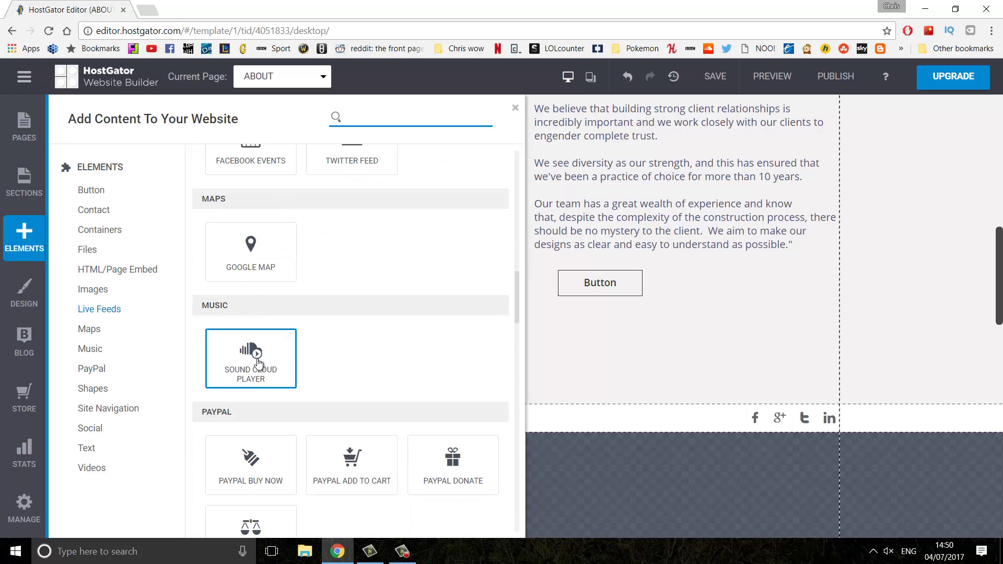
pyautogui.scroll(-2, 307, 340)
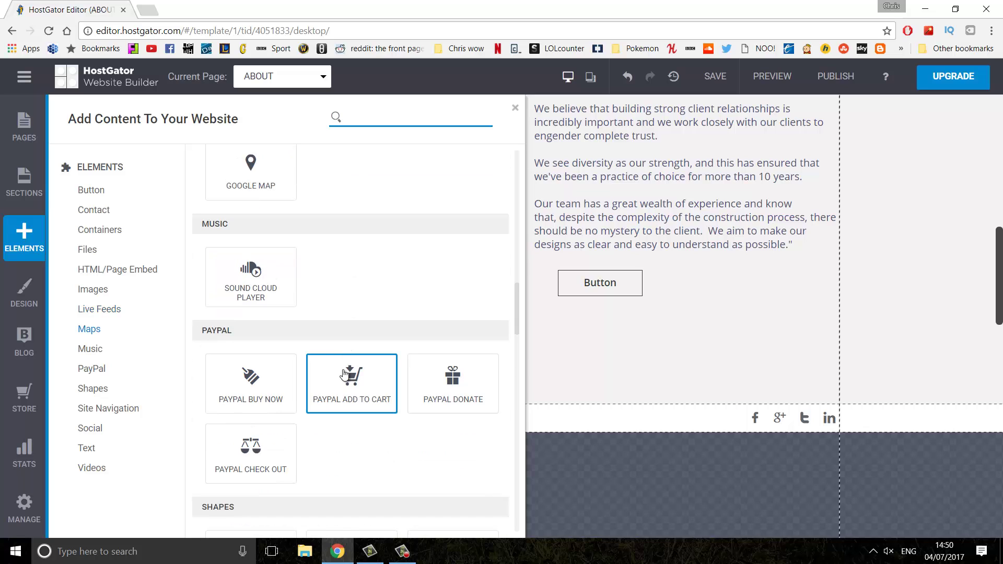
pyautogui.scroll(-2, 344, 366)
pyautogui.scroll(-5, 385, 329)
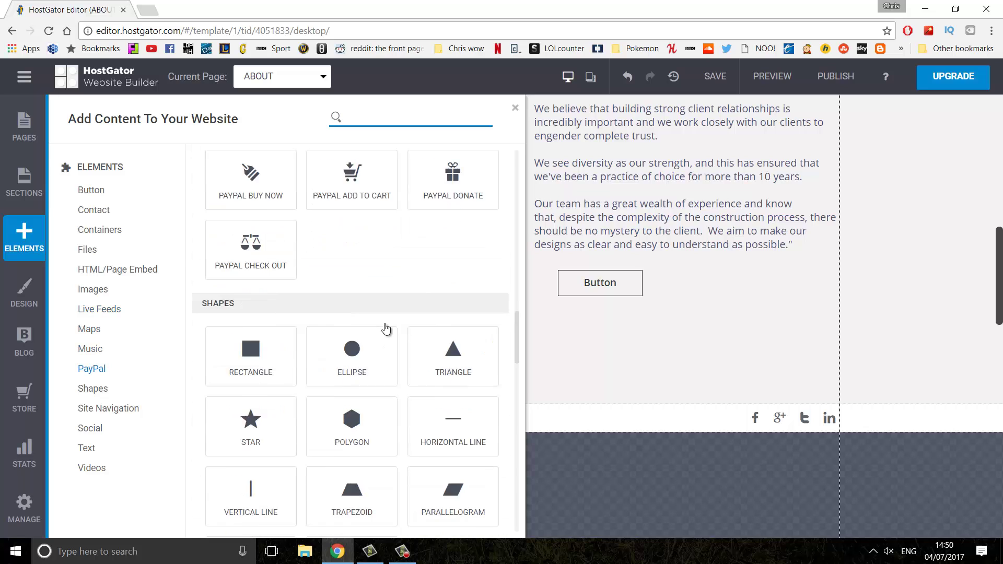
pyautogui.scroll(-5, 351, 335)
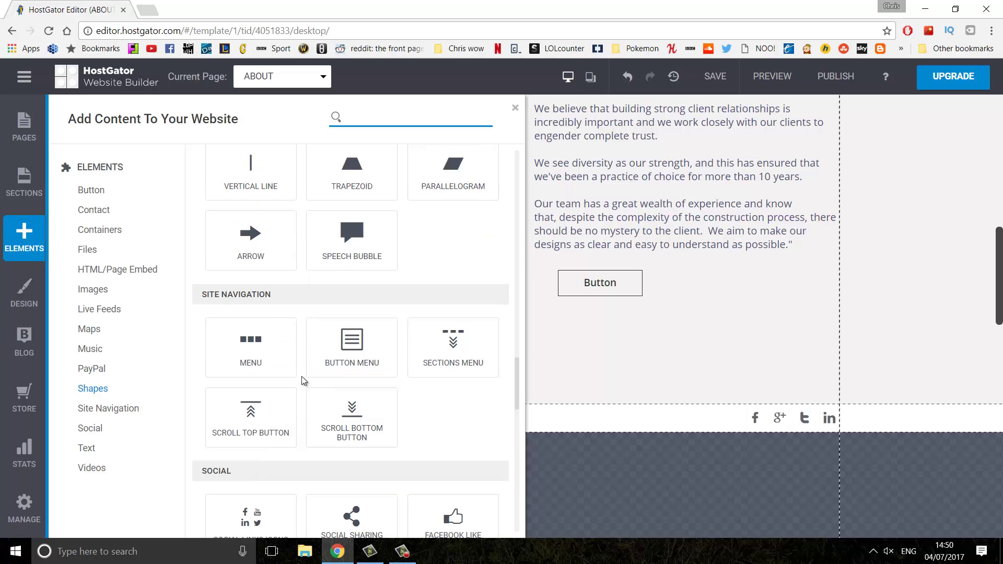
pyautogui.scroll(-2, 338, 399)
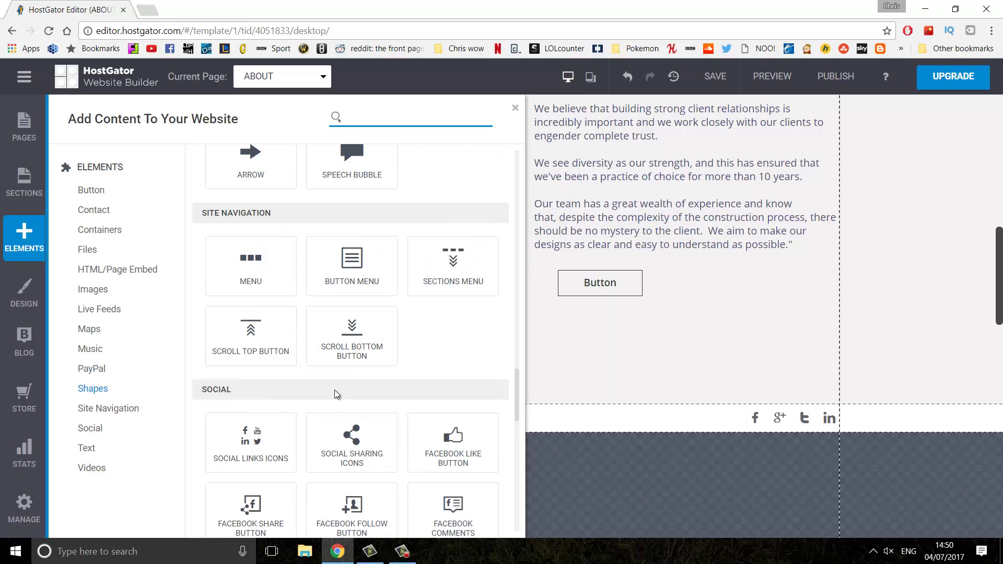
pyautogui.moveTo(330, 341); pyautogui.dragTo(780, 291)
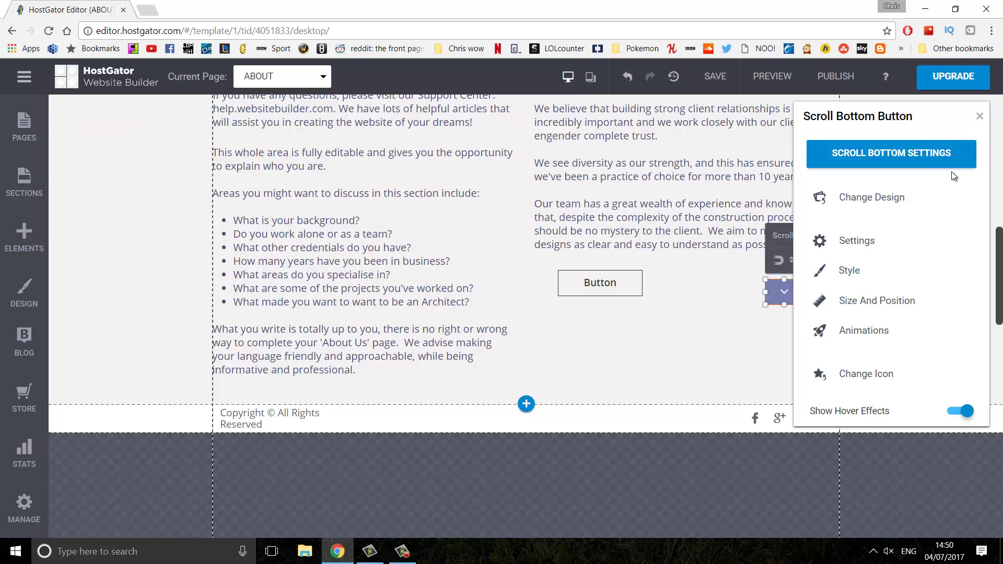
# Delete the Scroll Bottom Button and add Social Links Icons from the Social elements below the outlined button on the About page.
pyautogui.click(977, 116)
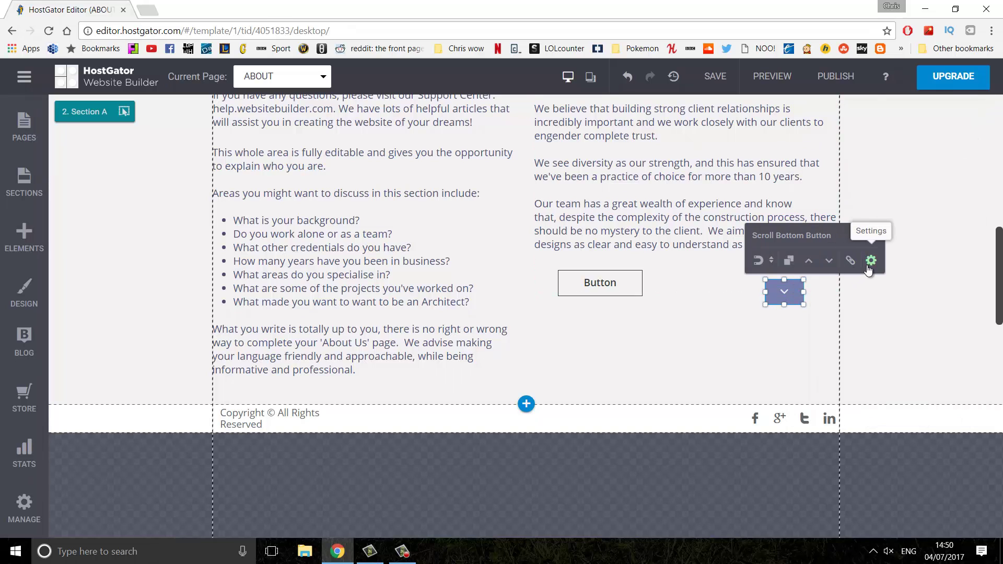
pyautogui.click(762, 296)
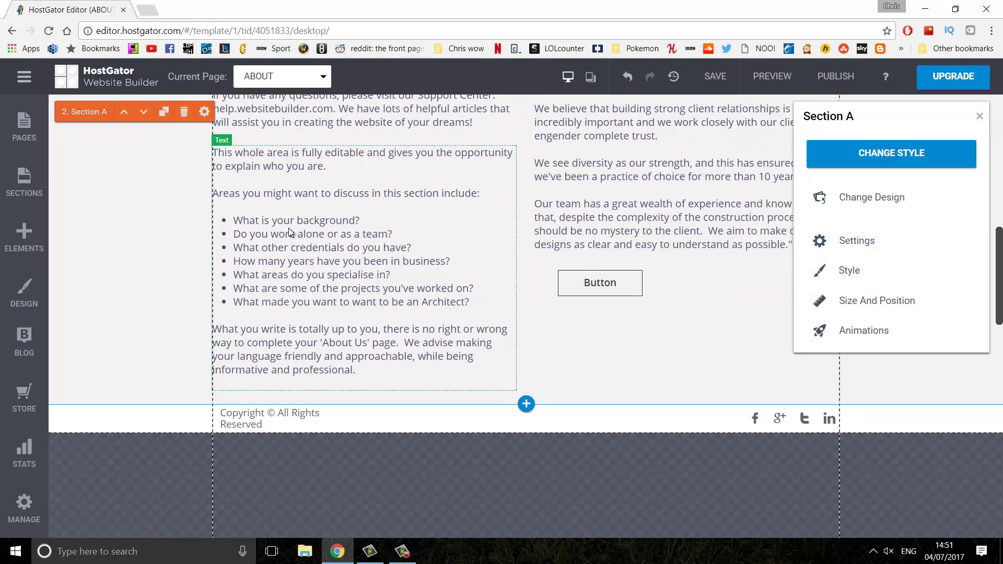
pyautogui.click(38, 252)
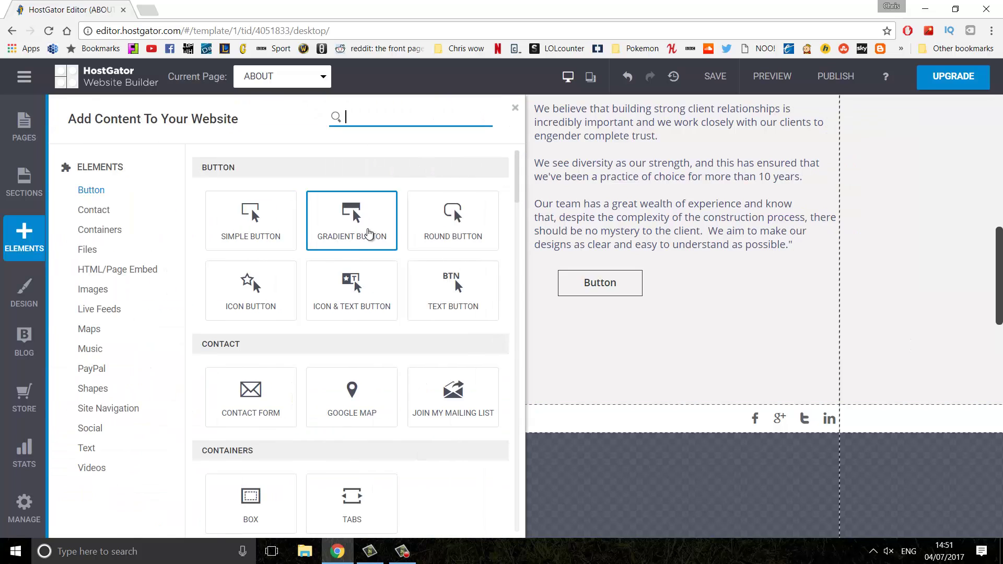
pyautogui.scroll(-5, 456, 280)
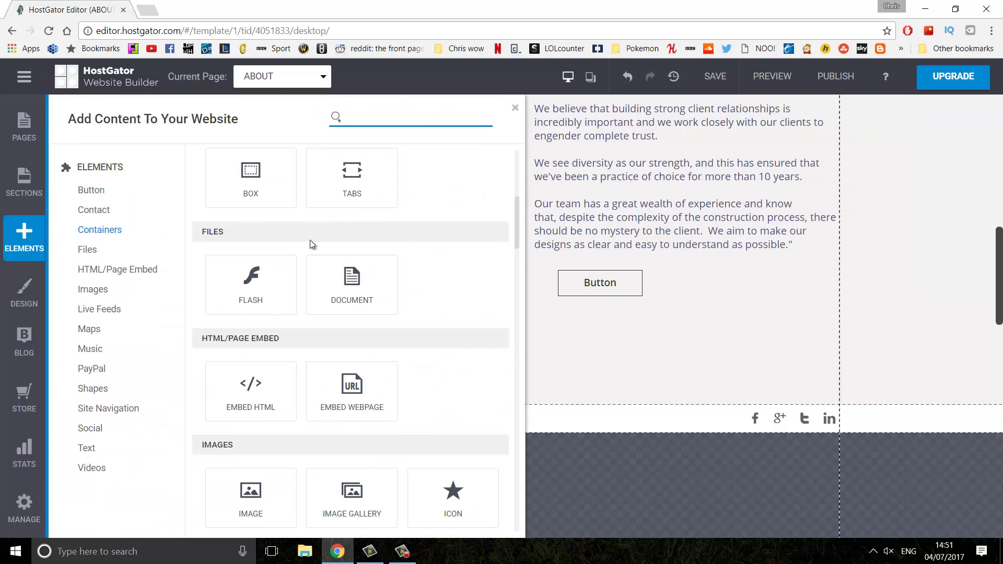
pyautogui.click(102, 410)
pyautogui.scroll(-2, 293, 262)
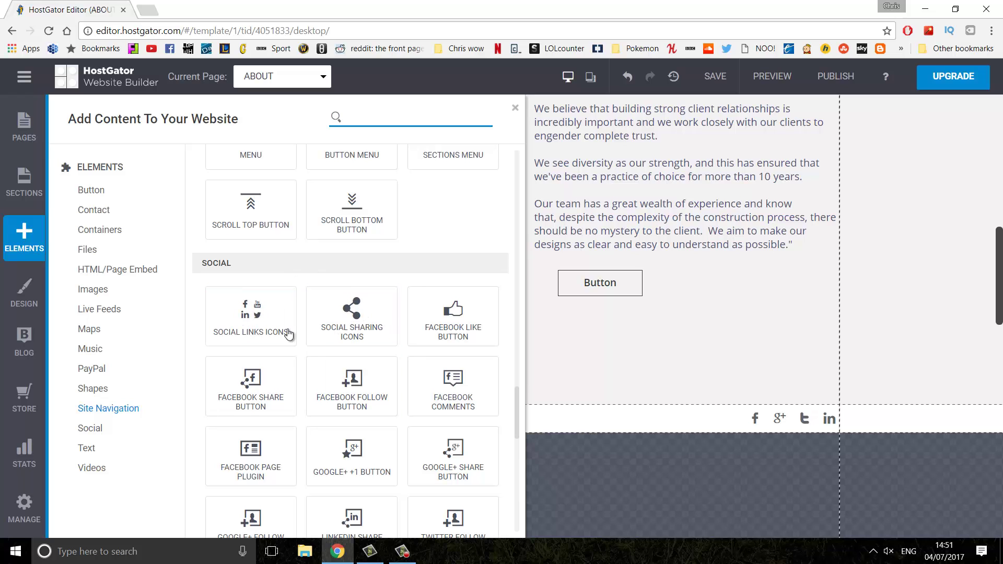
pyautogui.scroll(-1, 347, 306)
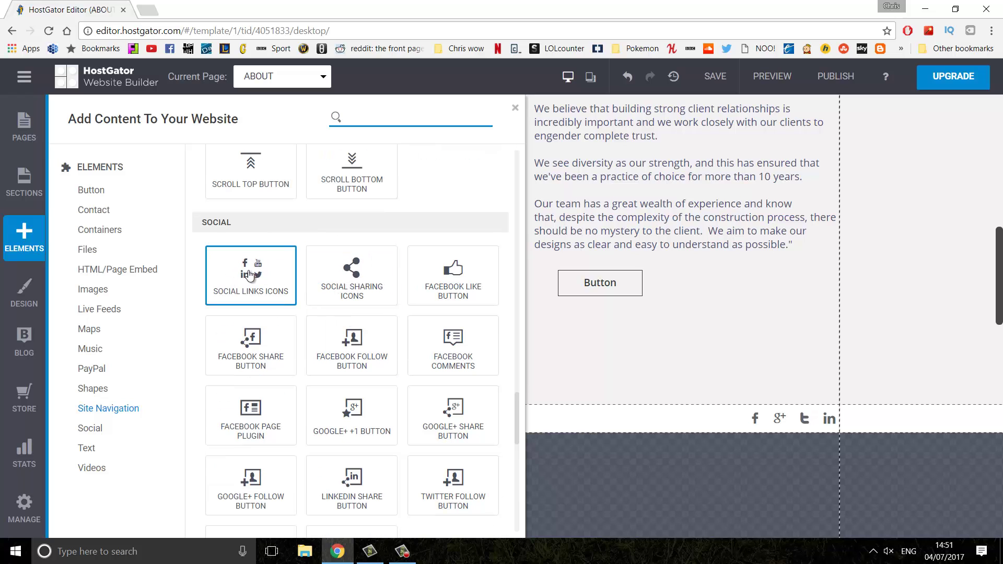
pyautogui.moveTo(250, 275); pyautogui.dragTo(637, 359)
# Point the Facebook icon in the social links to the site's own Facebook page address and confirm the social icons.
pyautogui.click(847, 290)
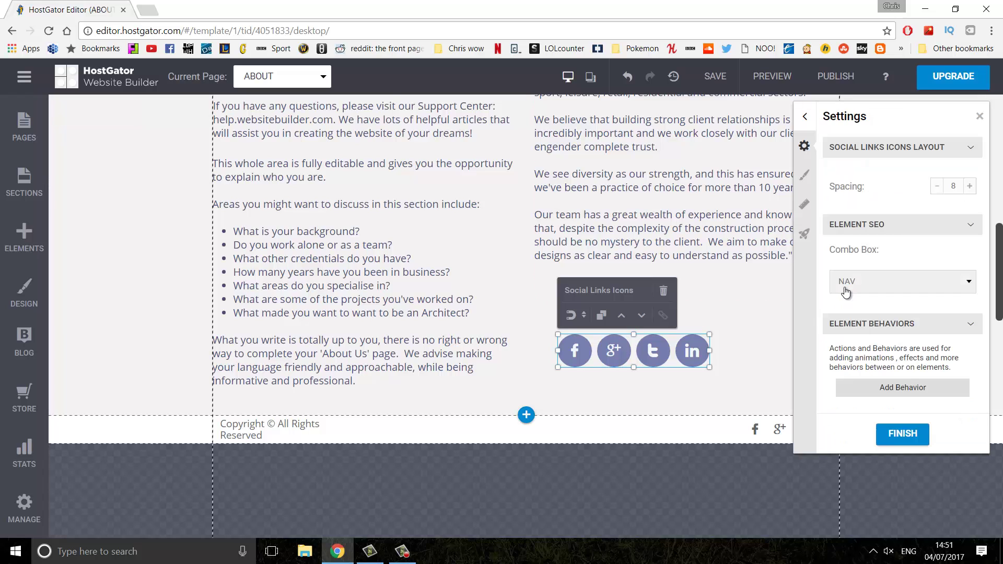
pyautogui.click(808, 119)
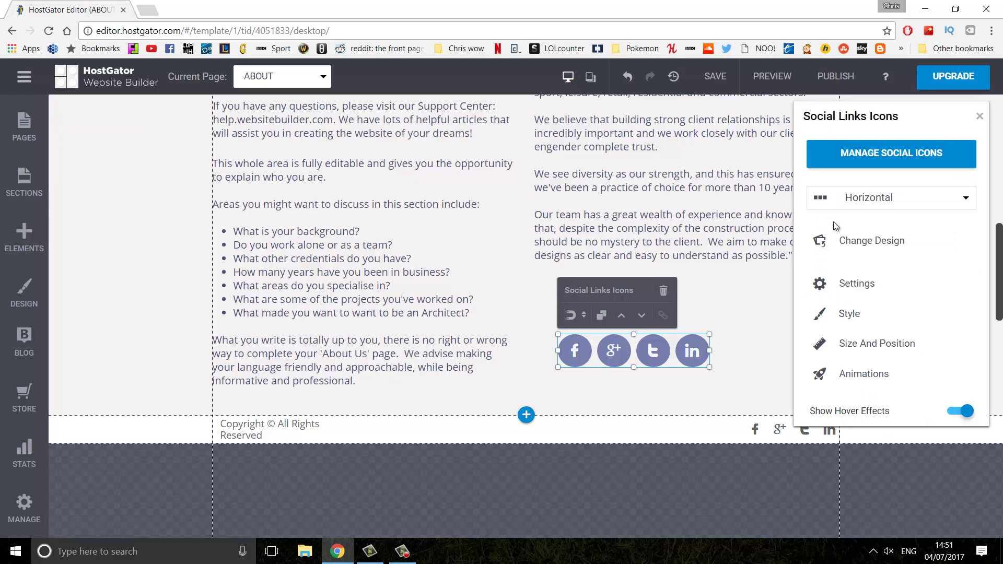
pyautogui.click(867, 153)
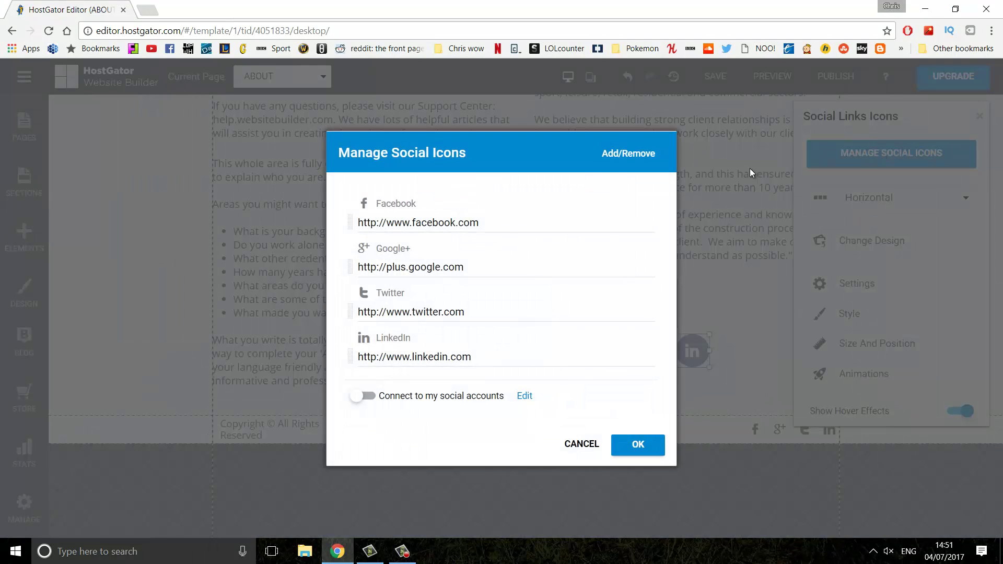
pyautogui.click(522, 227)
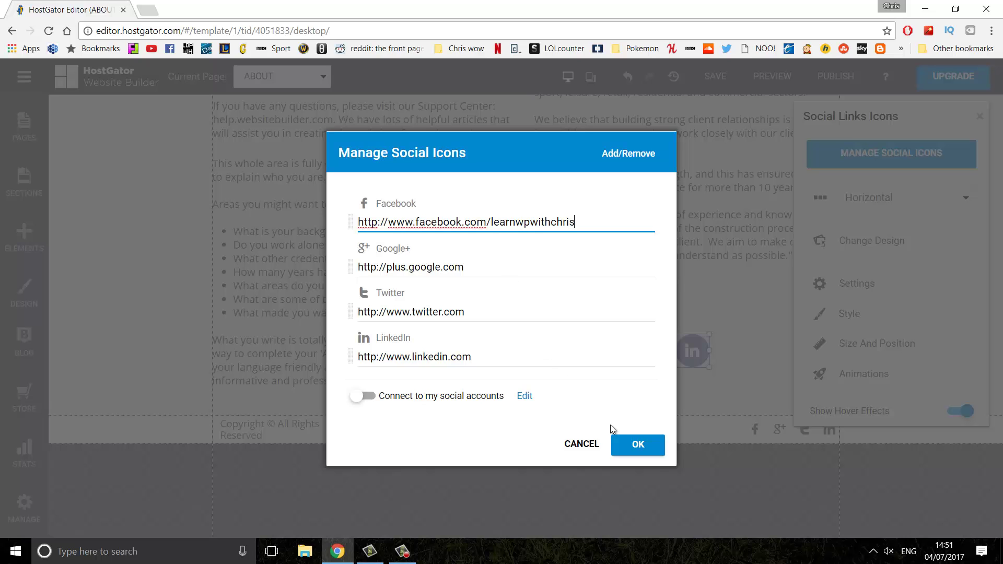
pyautogui.click(619, 445)
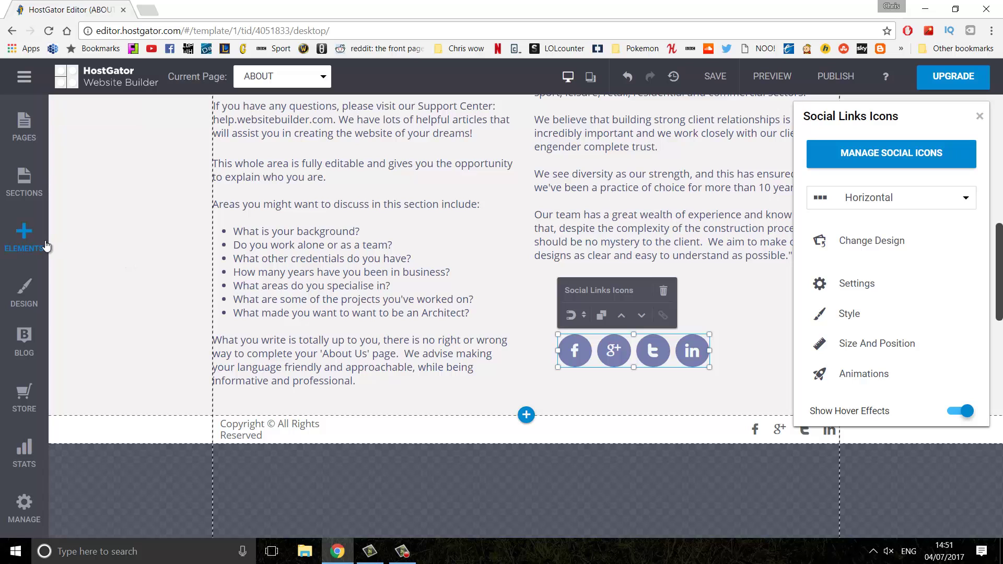
# Switch to the Projects page and view the option for creating a blog.
pyautogui.scroll(7, 352, 220)
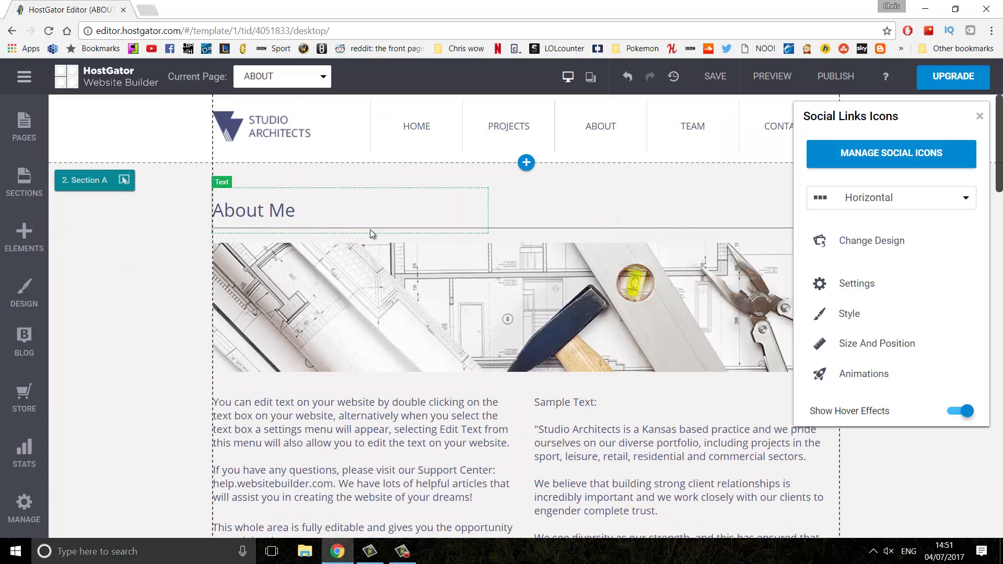
pyautogui.click(323, 79)
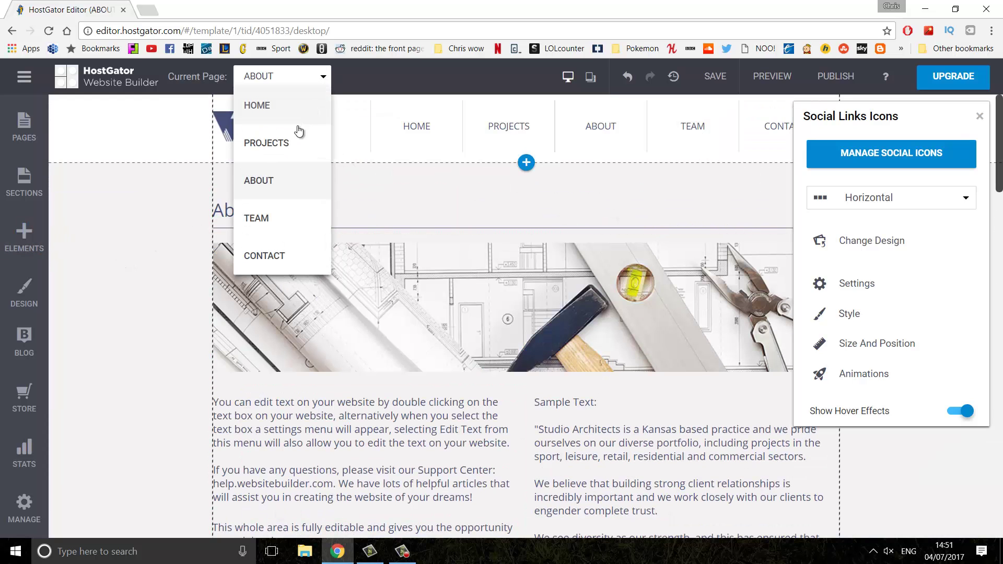
pyautogui.click(294, 138)
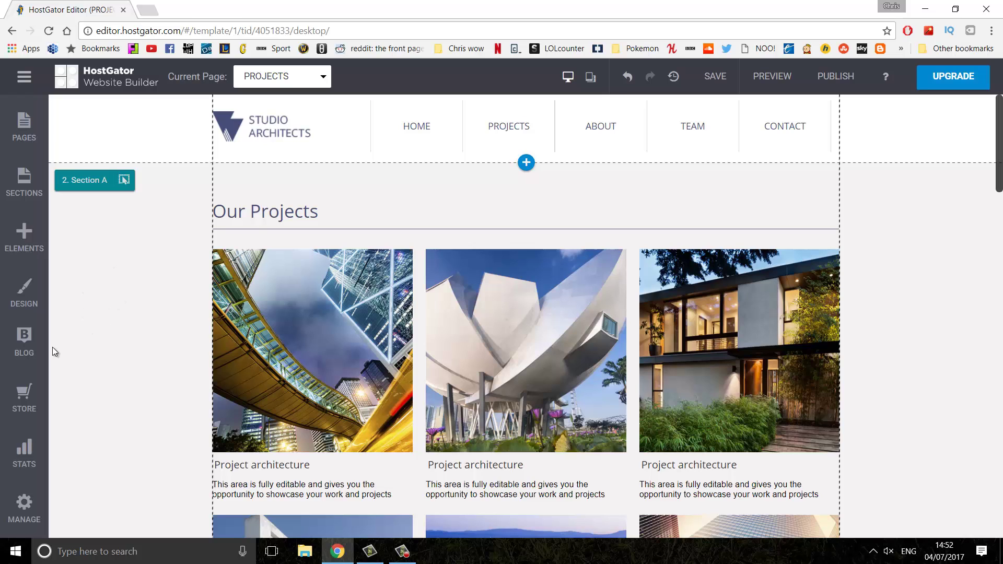
pyautogui.click(24, 337)
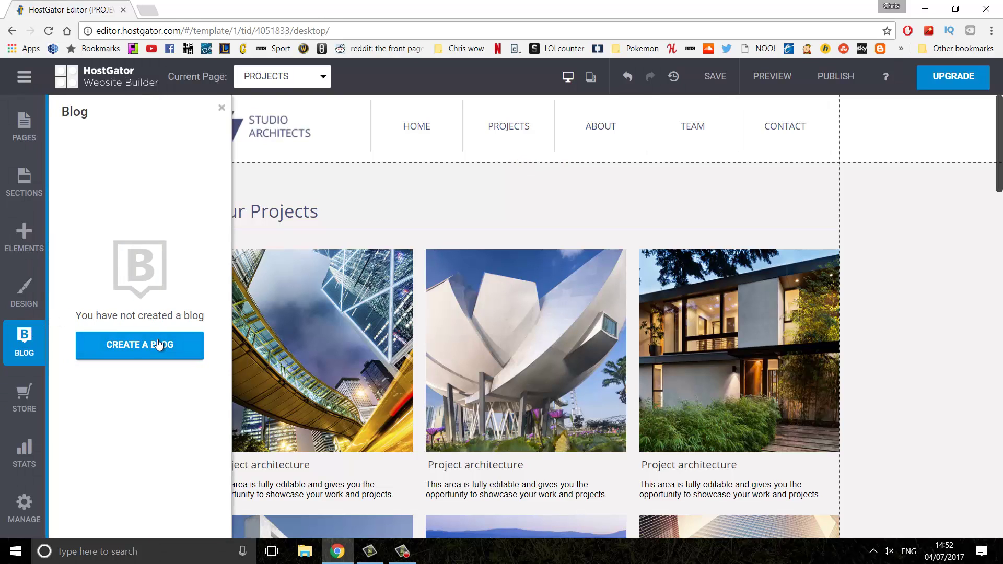
pyautogui.click(221, 109)
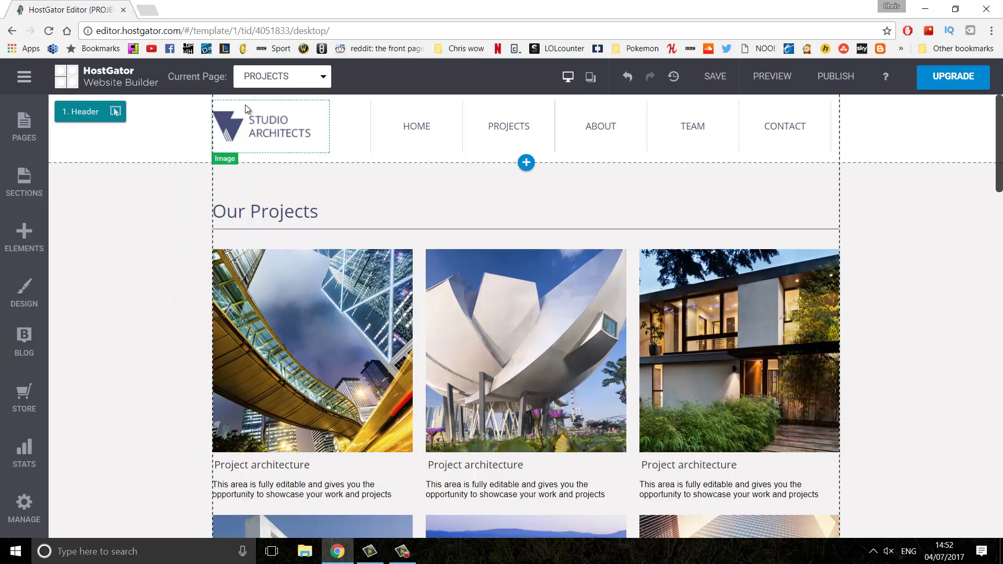
# Review the Projects page in the Mobile Editor and return to the desktop editor.
pyautogui.click(591, 77)
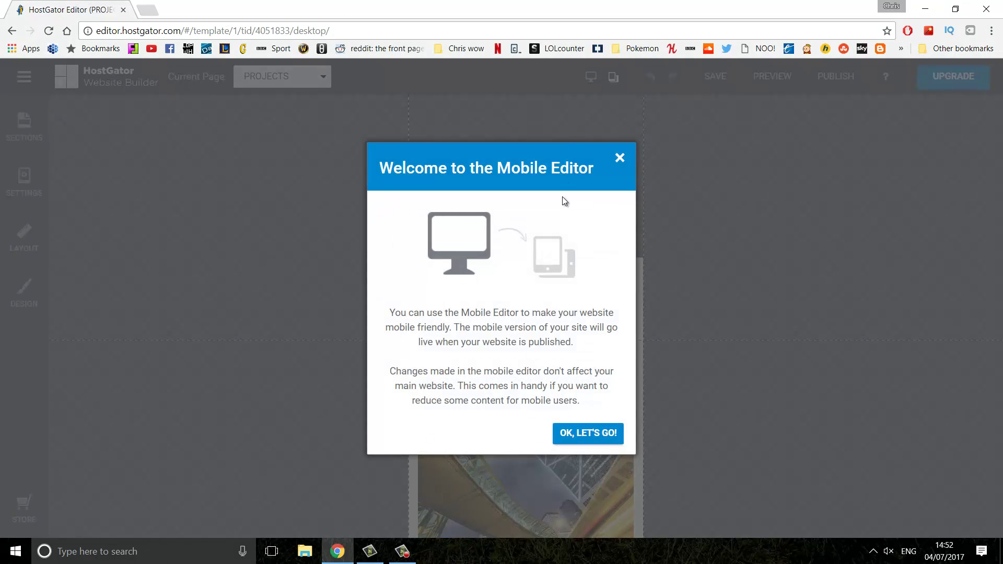
pyautogui.click(579, 432)
pyautogui.scroll(-9, 559, 291)
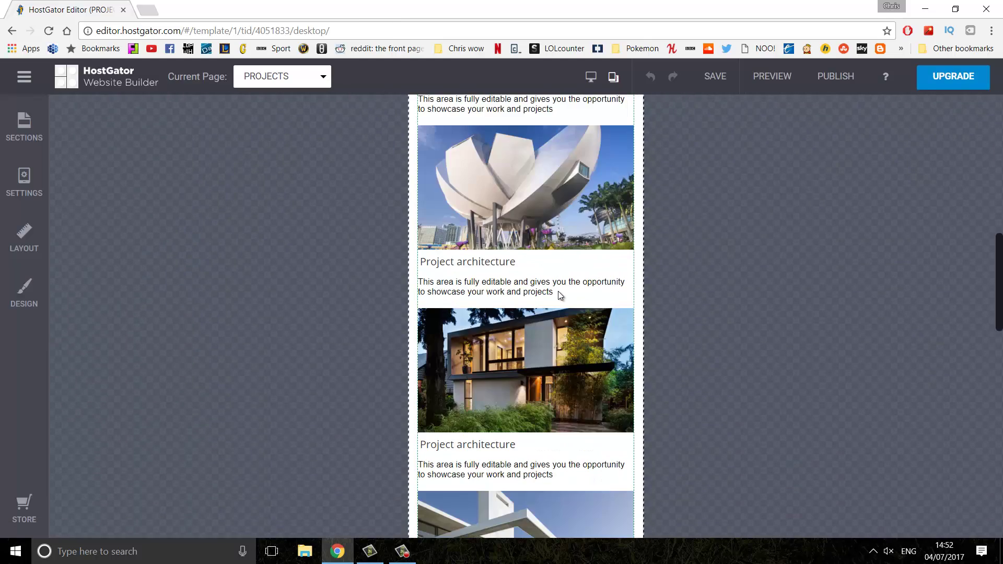
pyautogui.scroll(5, 559, 290)
pyautogui.scroll(-7, 553, 290)
pyautogui.scroll(5, 554, 291)
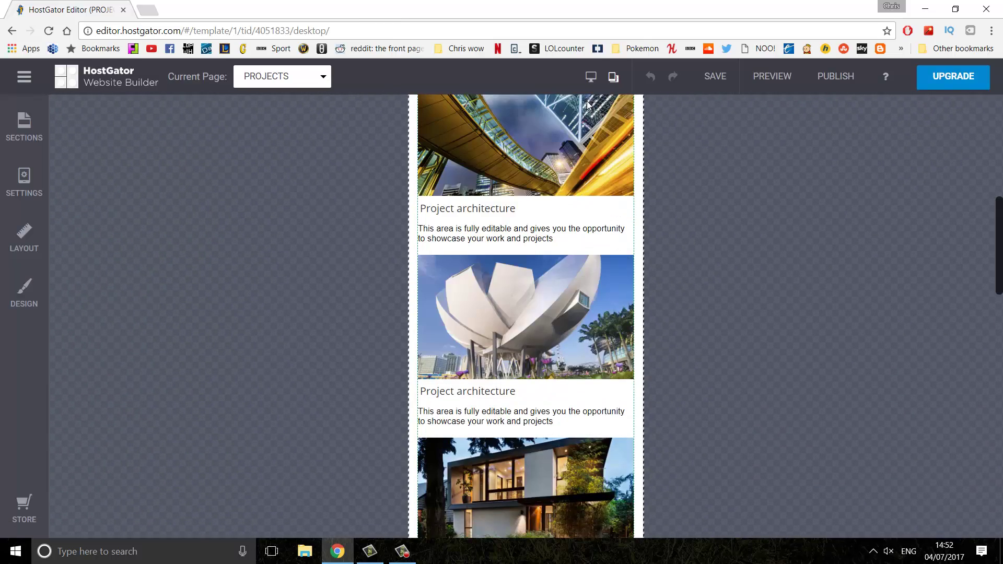
pyautogui.click(592, 78)
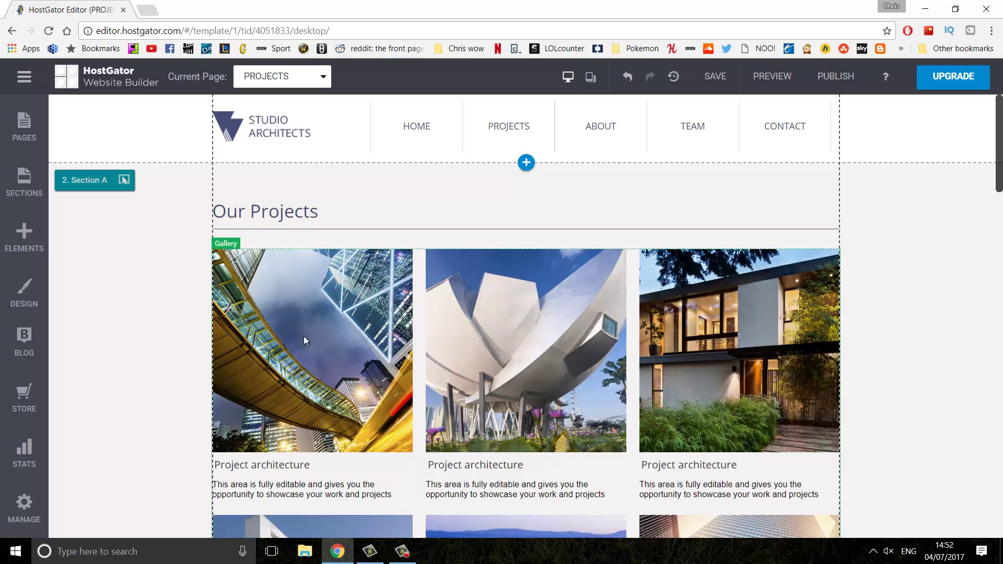
# Examine the images managed in the Our Projects gallery and the link types available for its first image.
pyautogui.click(317, 311)
pyautogui.click(417, 228)
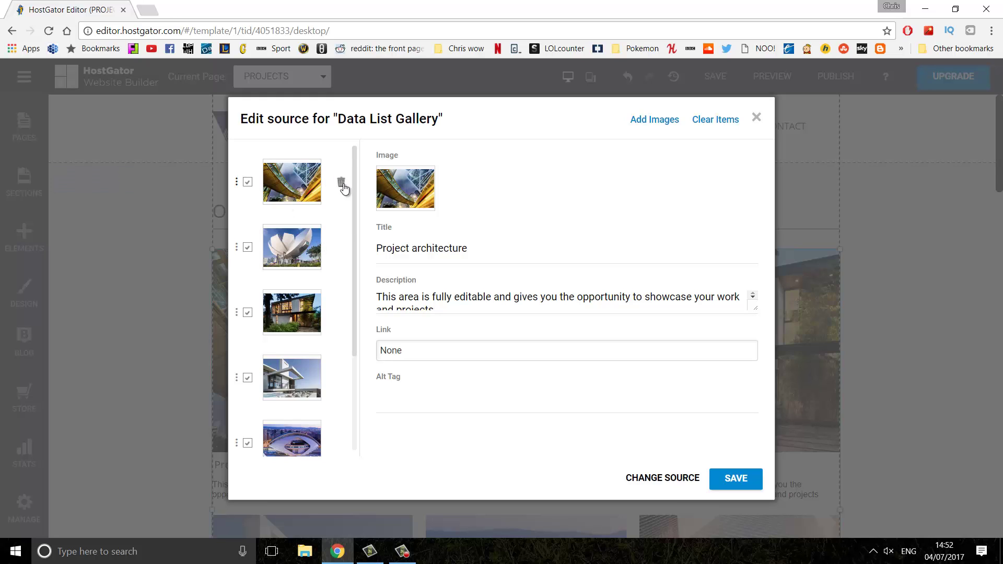
pyautogui.scroll(-2, 350, 214)
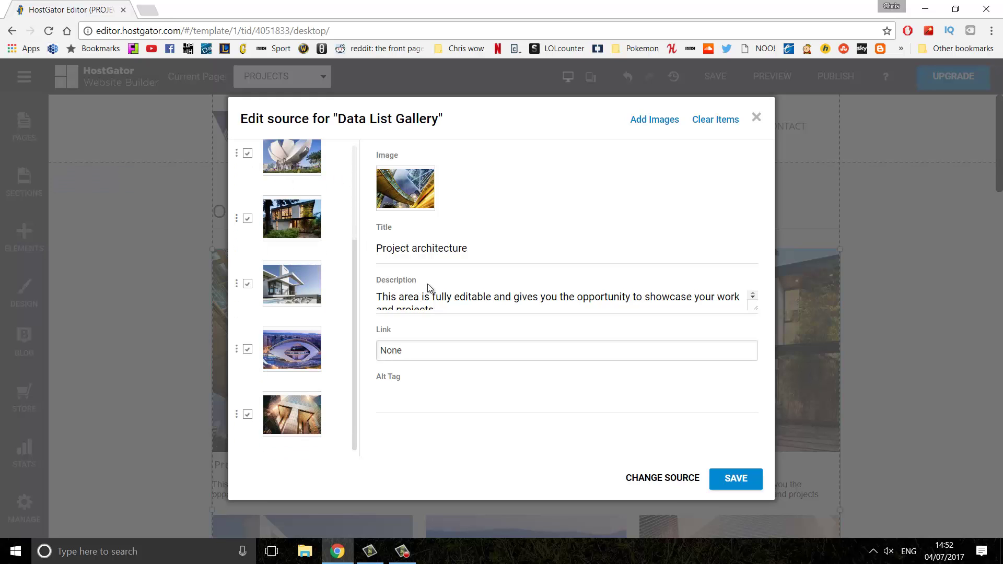
pyautogui.click(407, 354)
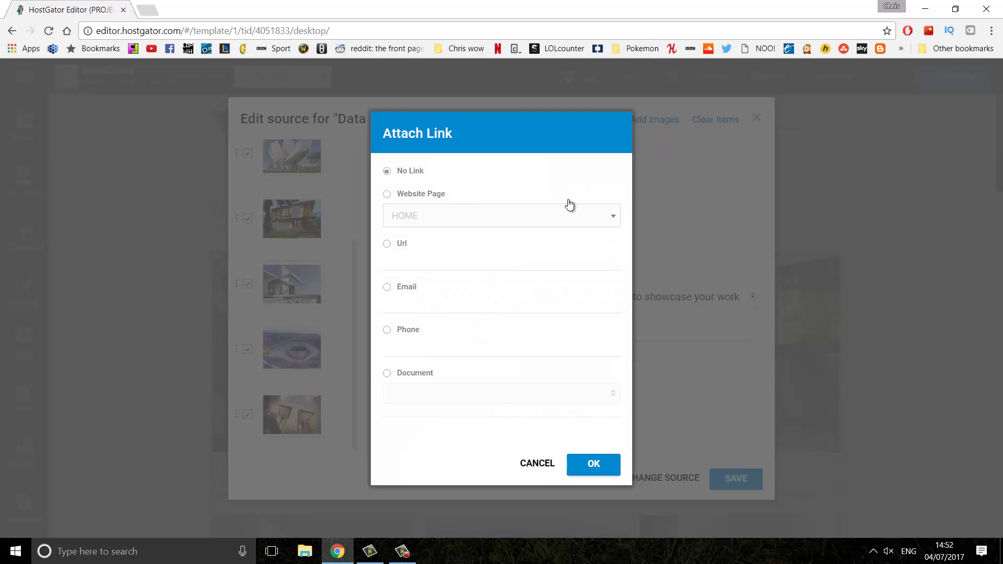
pyautogui.click(583, 465)
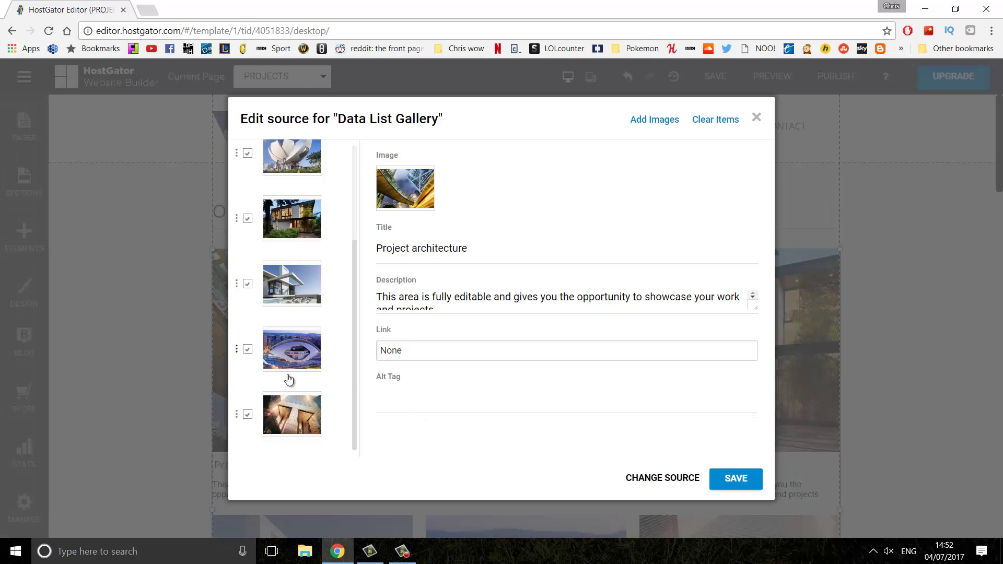
# Browse the upload option and stock image categories for the projects gallery, and leave the gallery editor without adding images.
pyautogui.click(655, 129)
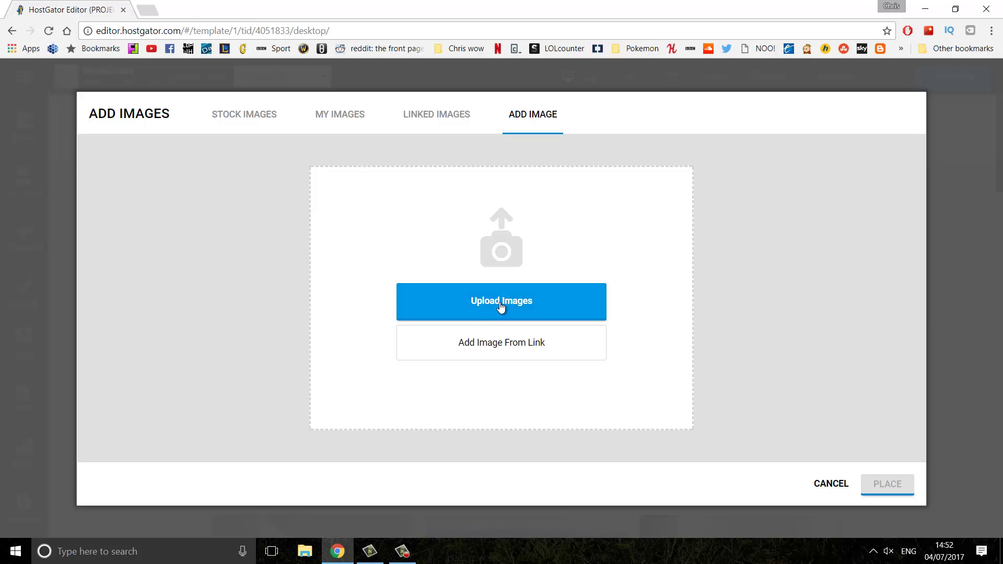
pyautogui.click(238, 122)
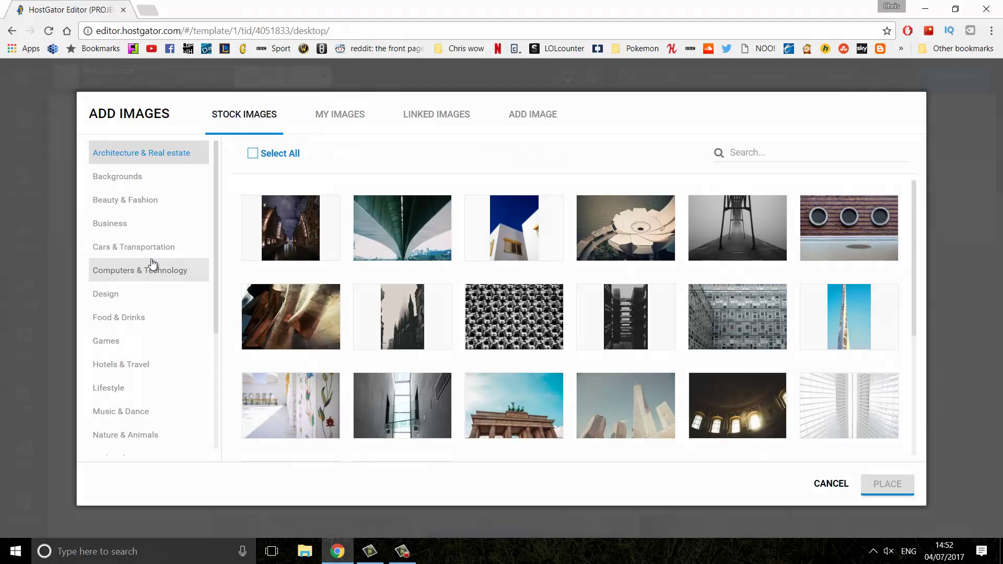
pyautogui.scroll(-3, 146, 248)
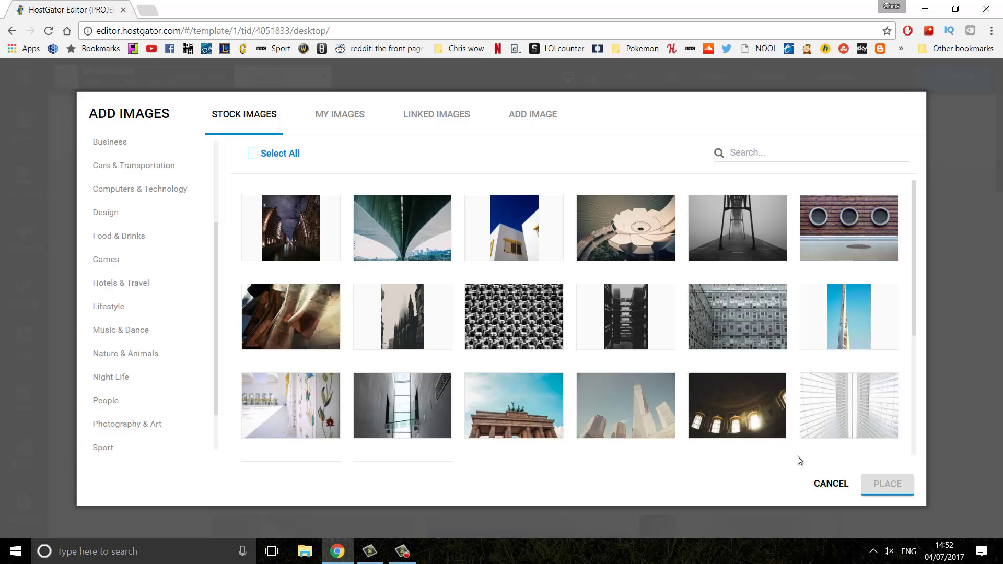
pyautogui.click(831, 483)
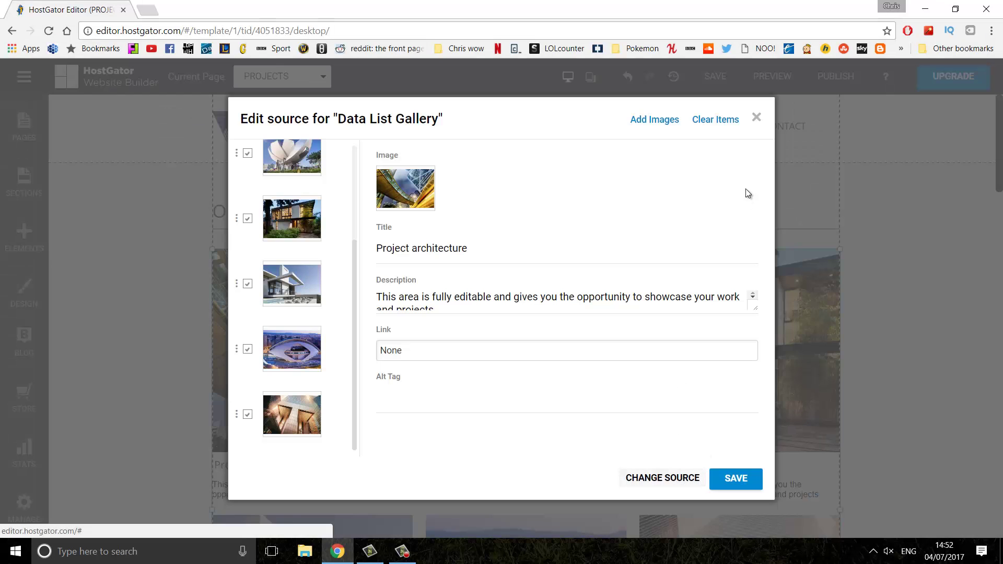
pyautogui.click(756, 119)
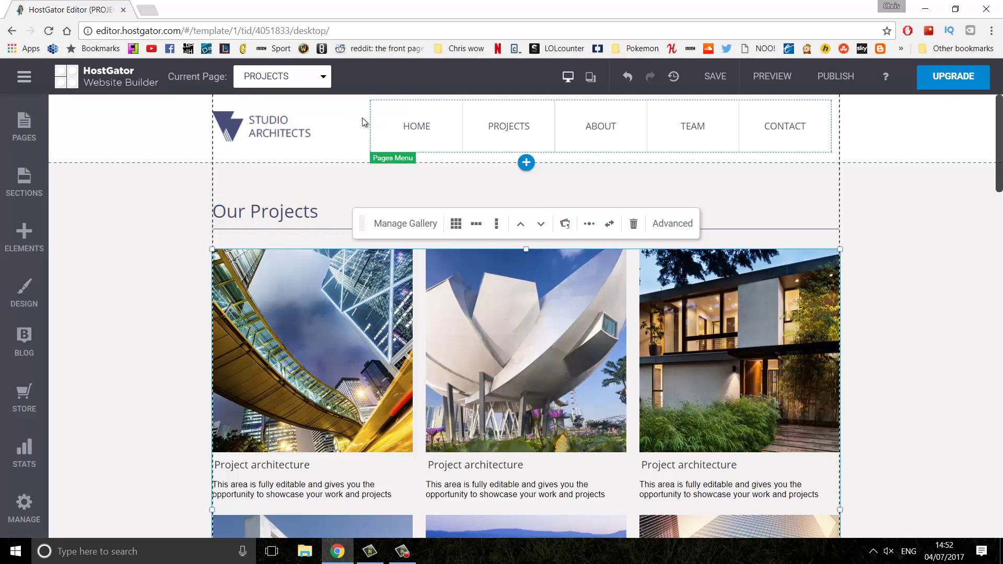
# Switch to the Home page and open the background image options in the style settings of Section A.
pyautogui.click(282, 77)
pyautogui.click(282, 103)
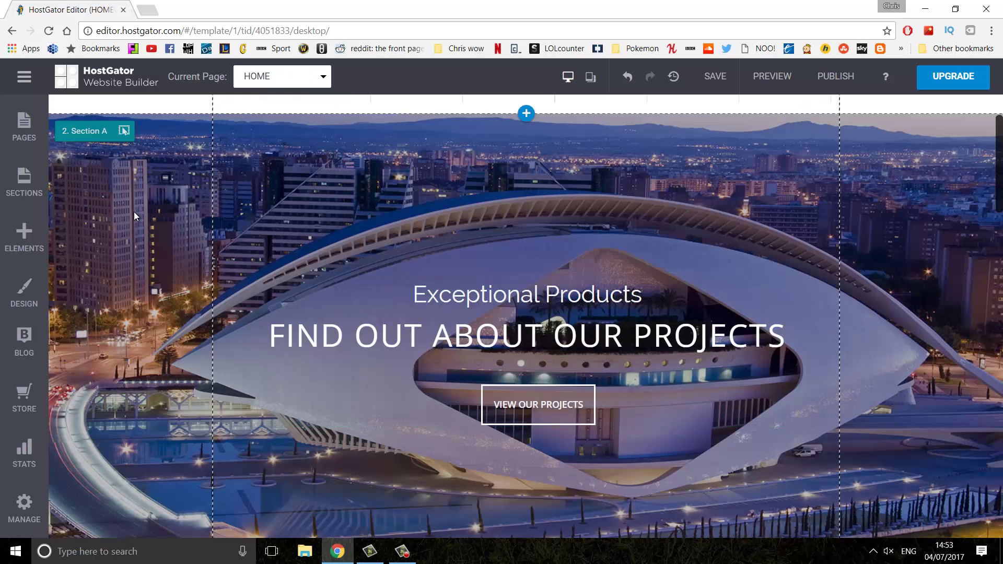
pyautogui.click(134, 211)
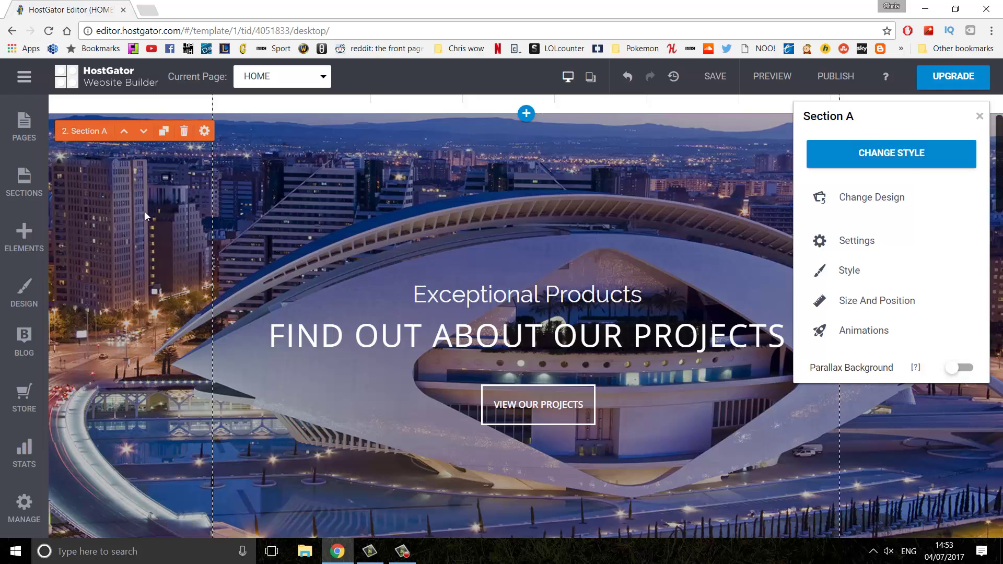
pyautogui.click(894, 160)
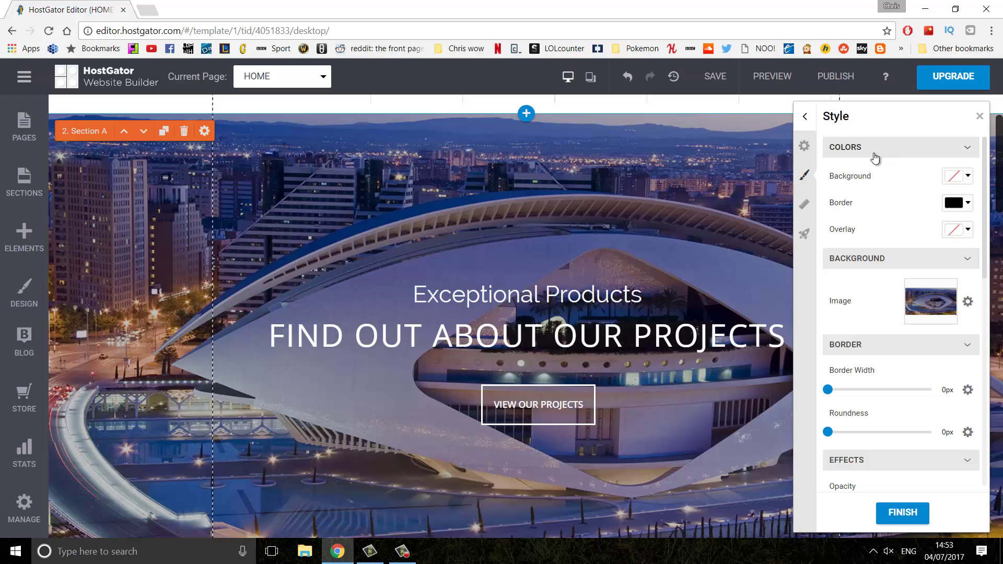
pyautogui.click(805, 116)
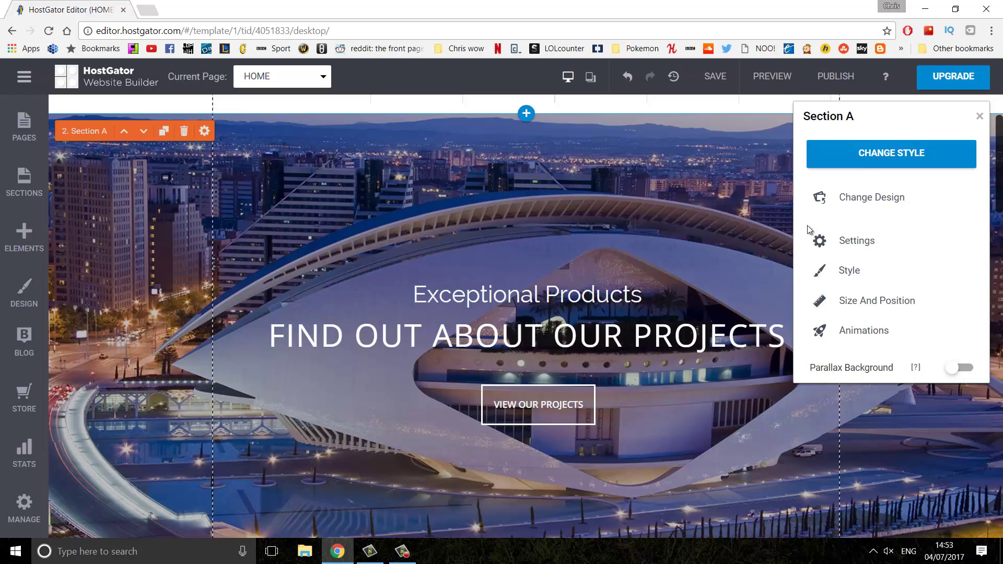
pyautogui.click(867, 166)
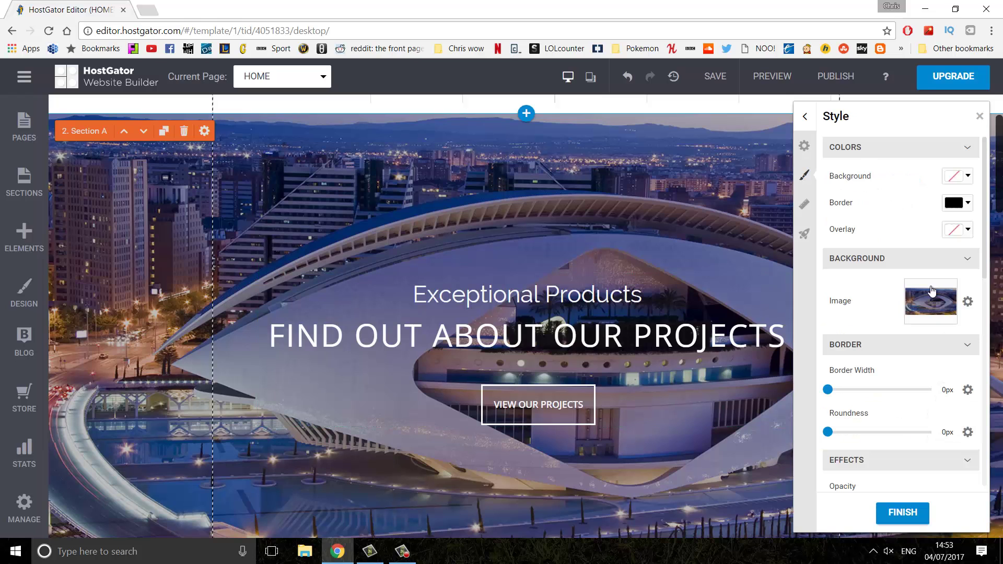
pyautogui.click(965, 305)
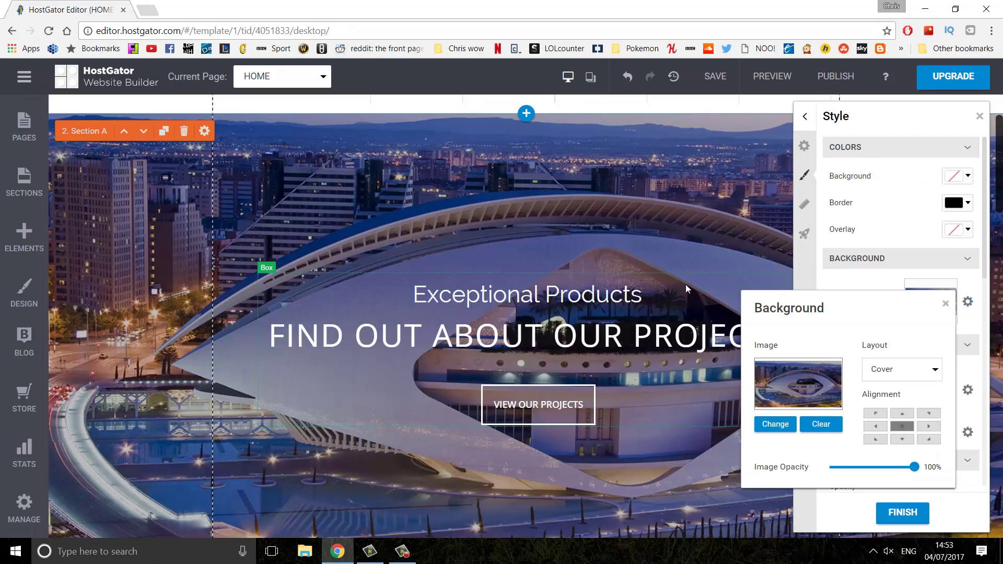
# Replace Section A's background image with the Design stock photo of a white room with wooden shelves.
pyautogui.click(774, 424)
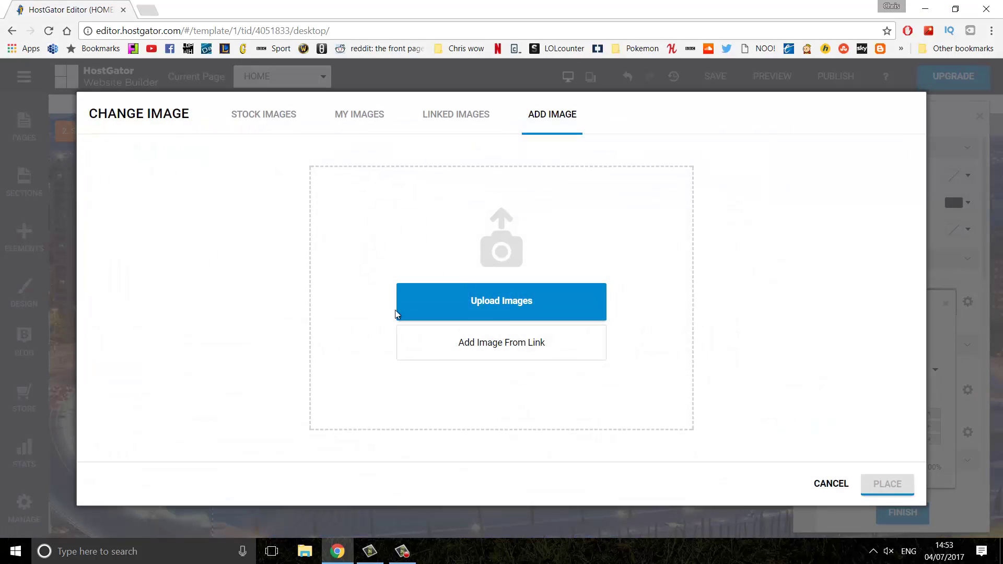
pyautogui.click(290, 117)
pyautogui.click(146, 296)
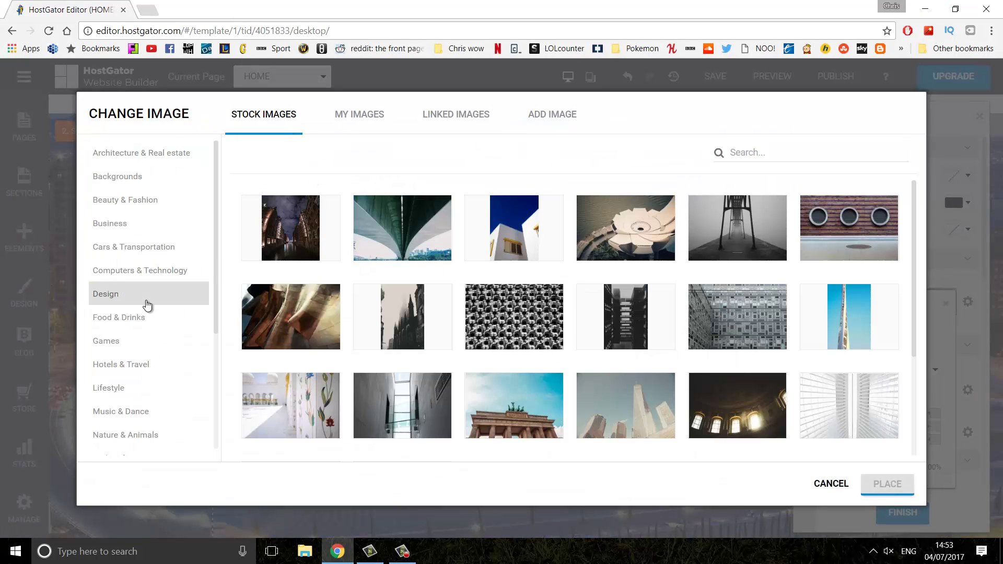
pyautogui.click(407, 229)
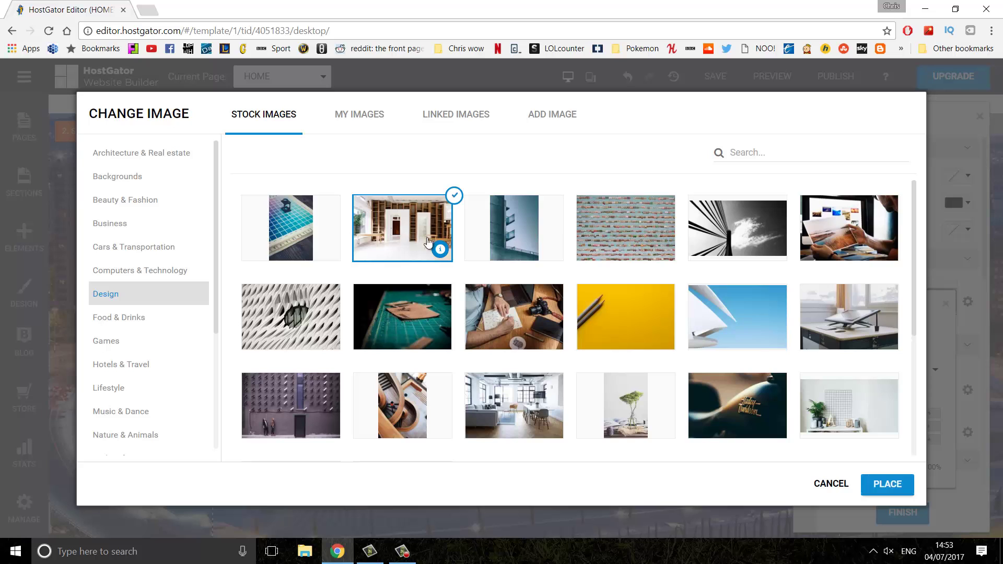
pyautogui.click(900, 488)
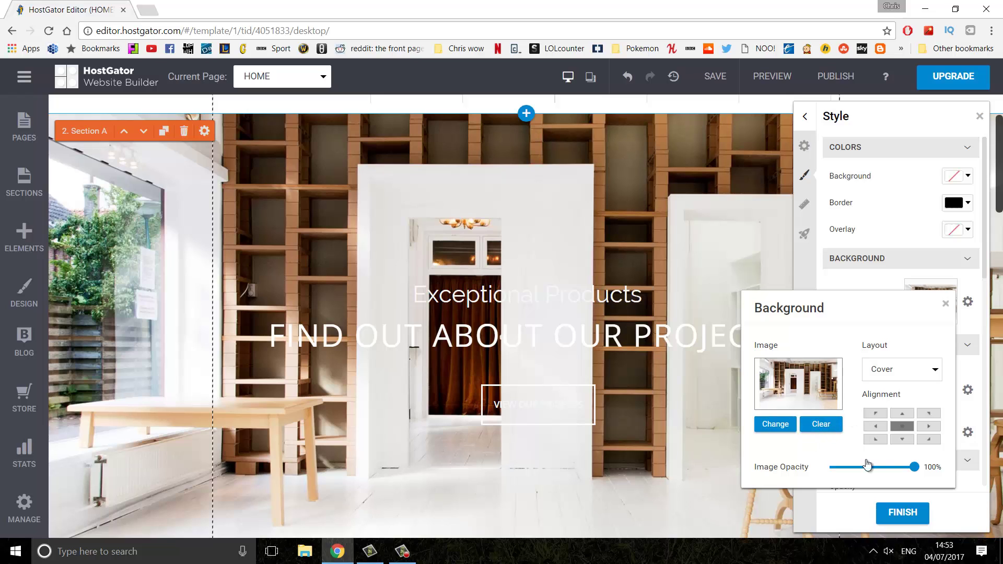
pyautogui.click(945, 303)
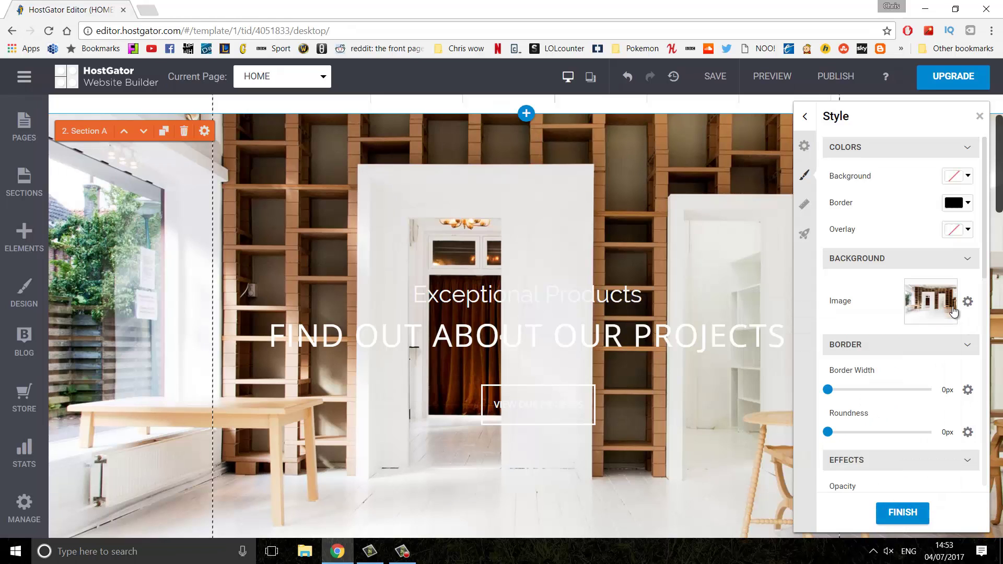
# Set the text color of the whole "Exceptional Products" heading to dark blue.
pyautogui.scroll(-3, 247, 221)
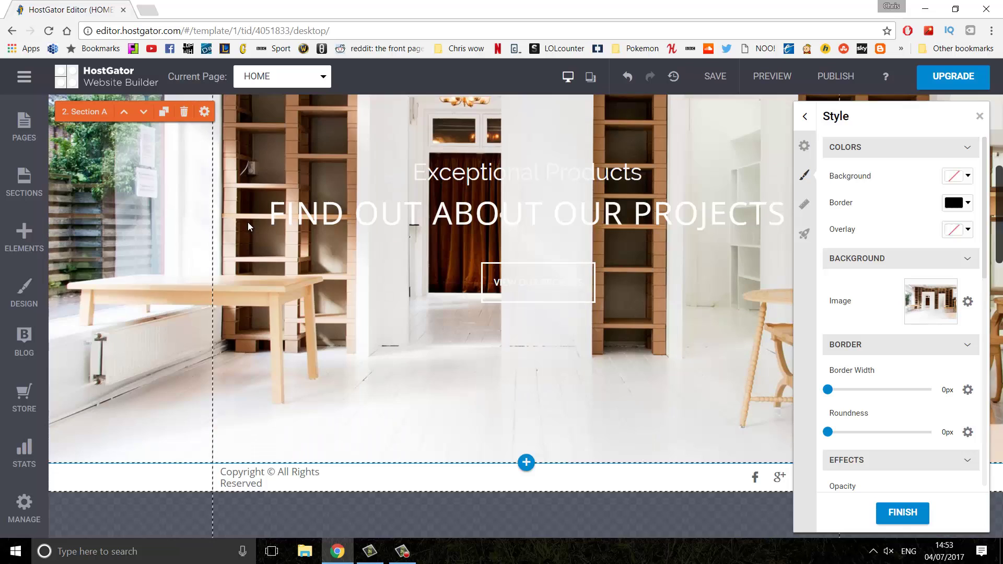
pyautogui.click(476, 178)
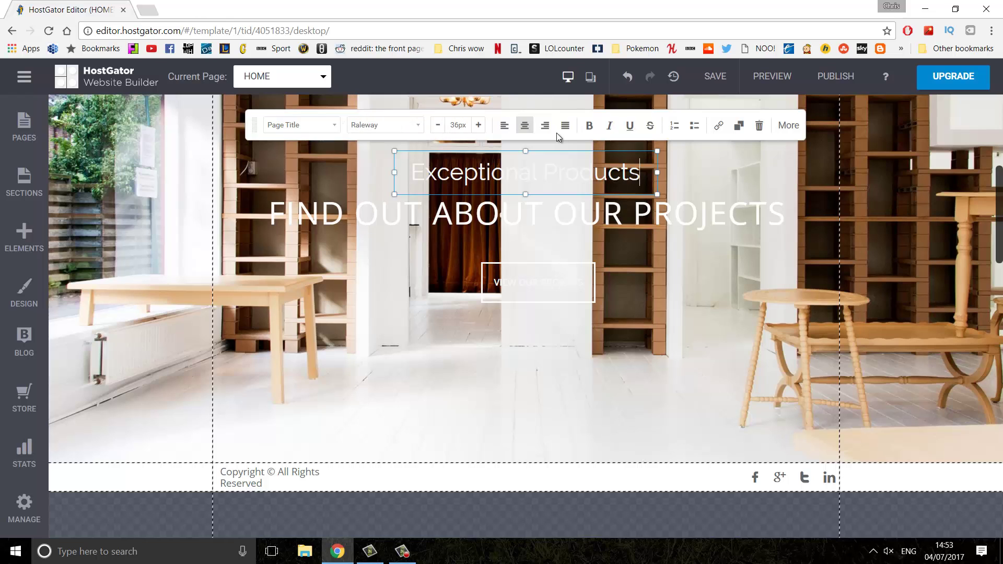
pyautogui.click(786, 126)
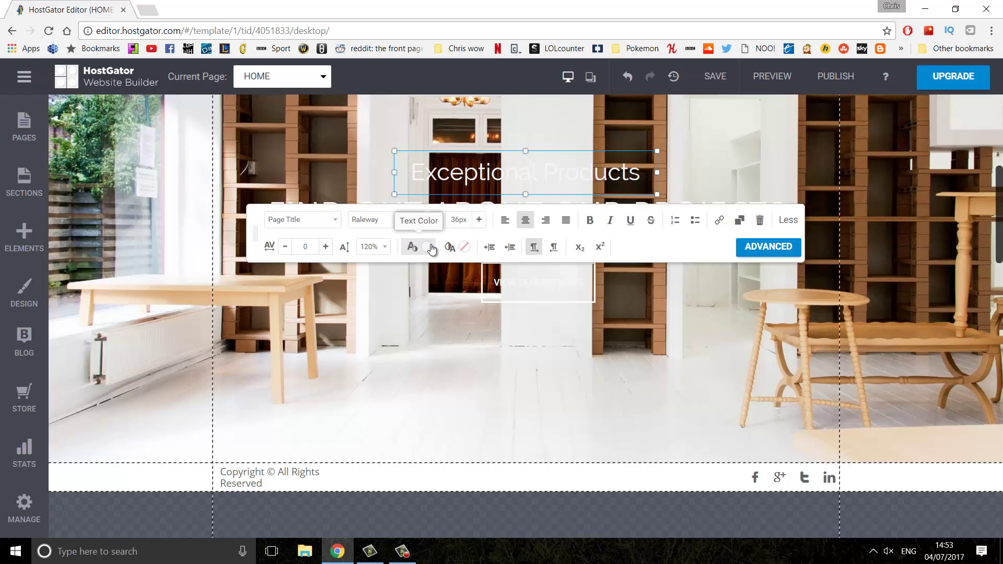
pyautogui.click(412, 246)
pyautogui.click(467, 346)
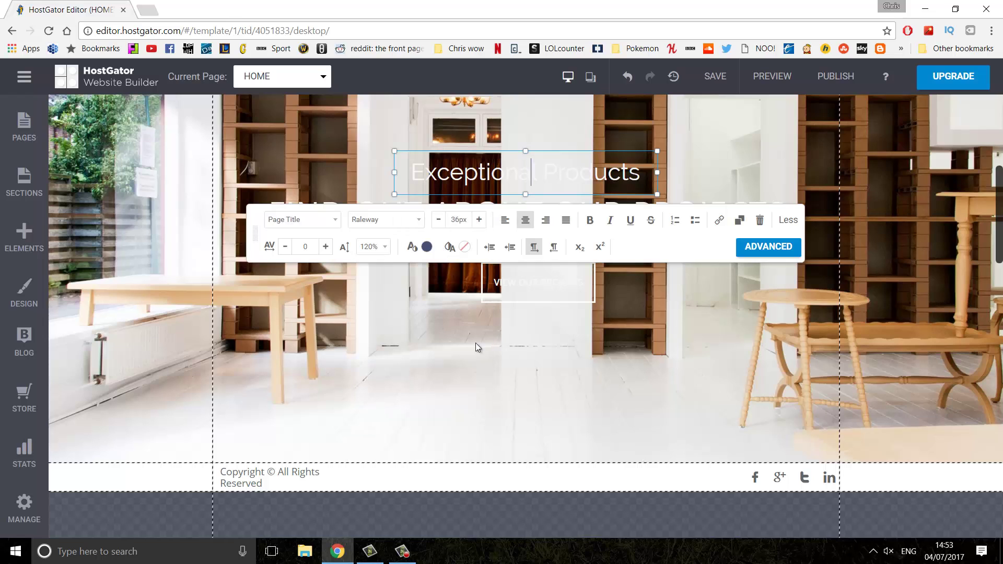
pyautogui.moveTo(641, 172); pyautogui.dragTo(410, 173)
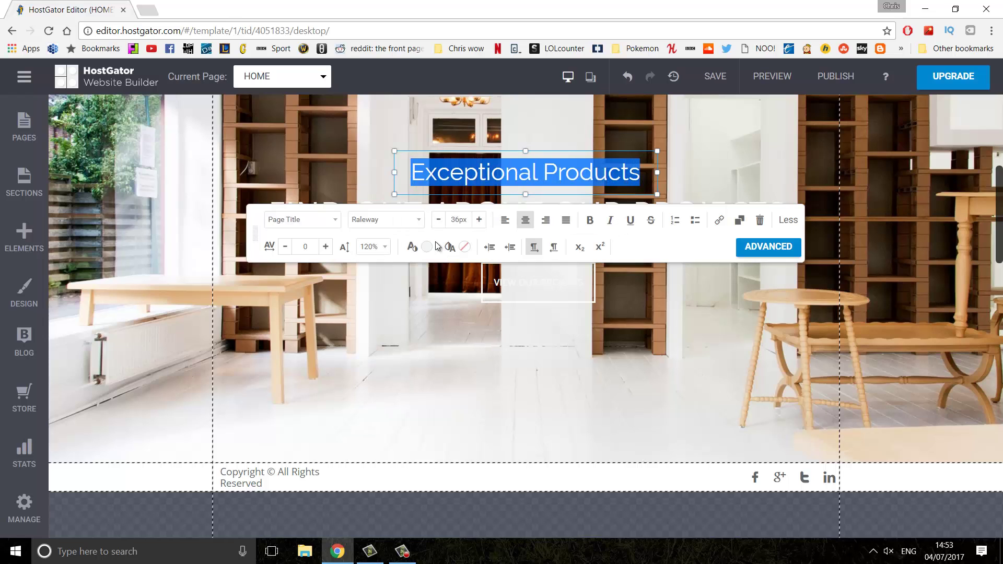
pyautogui.click(412, 246)
pyautogui.click(468, 345)
pyautogui.click(662, 203)
pyautogui.click(646, 177)
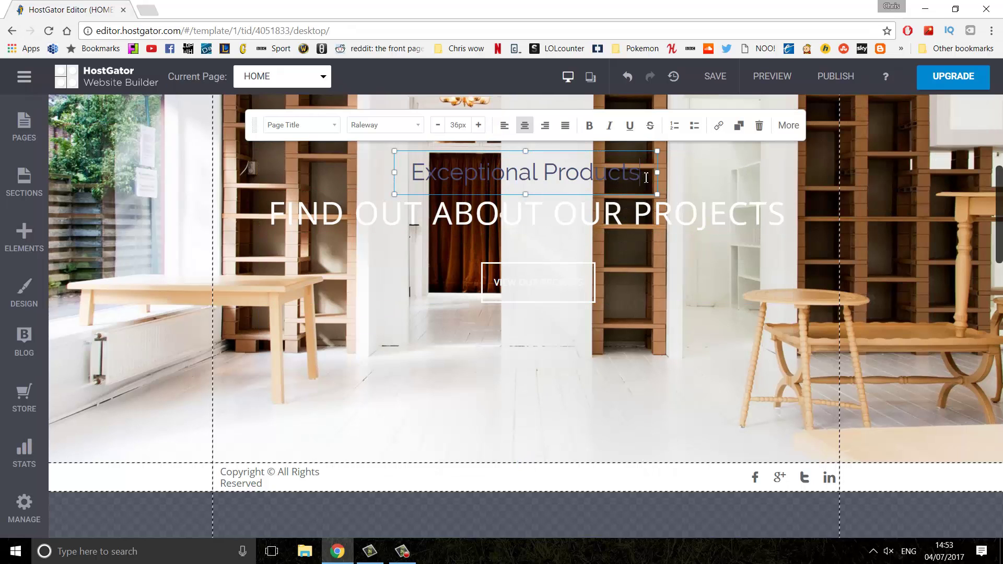
# Clear Section A's background image and replace it with the stock photo of security cameras on a brick wall.
pyautogui.click(741, 302)
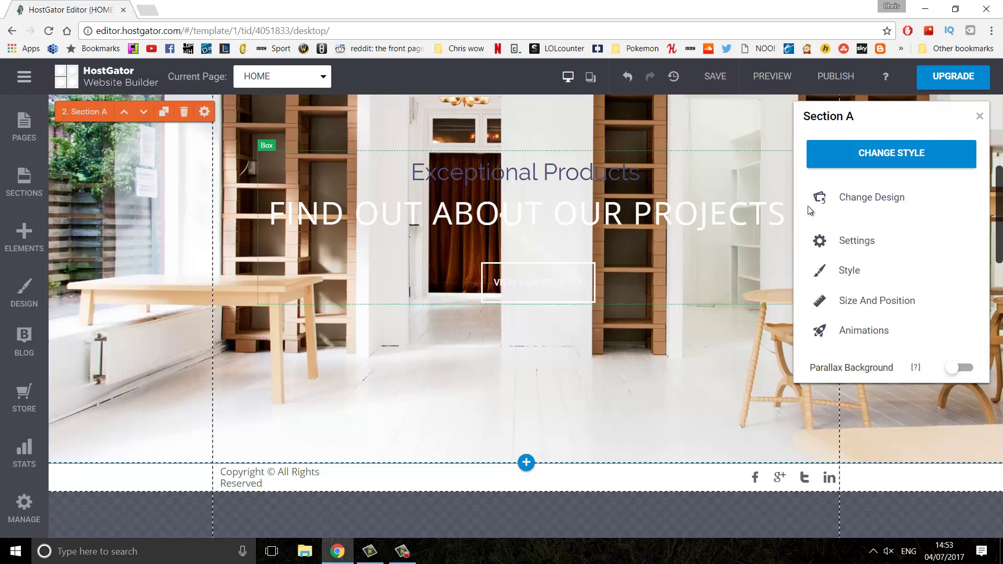
pyautogui.click(841, 162)
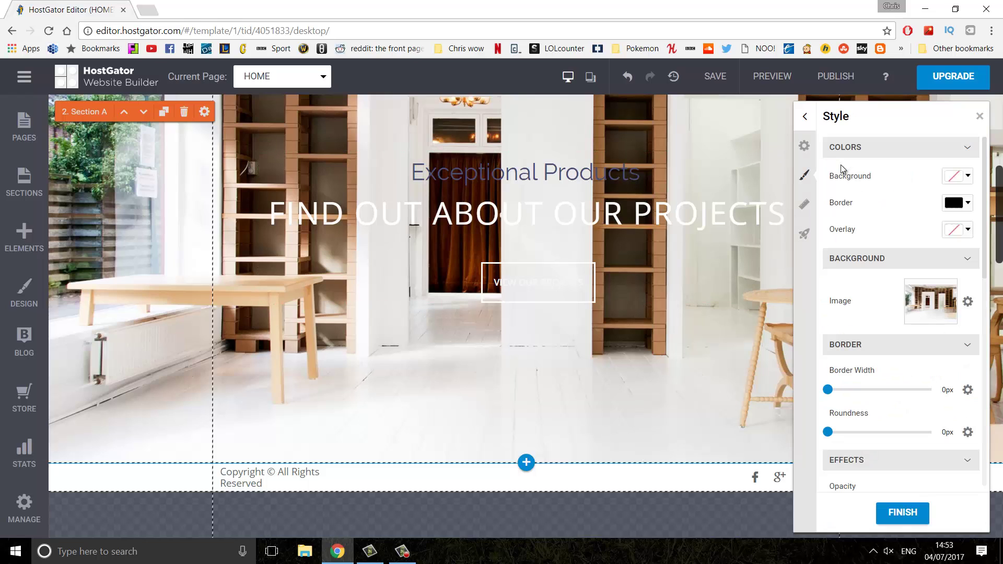
pyautogui.click(957, 303)
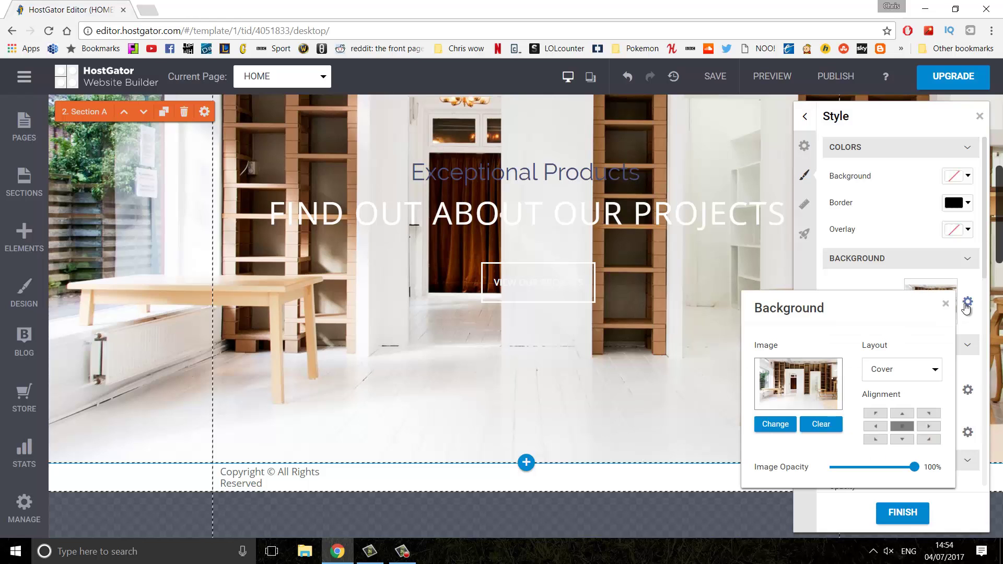
pyautogui.click(818, 421)
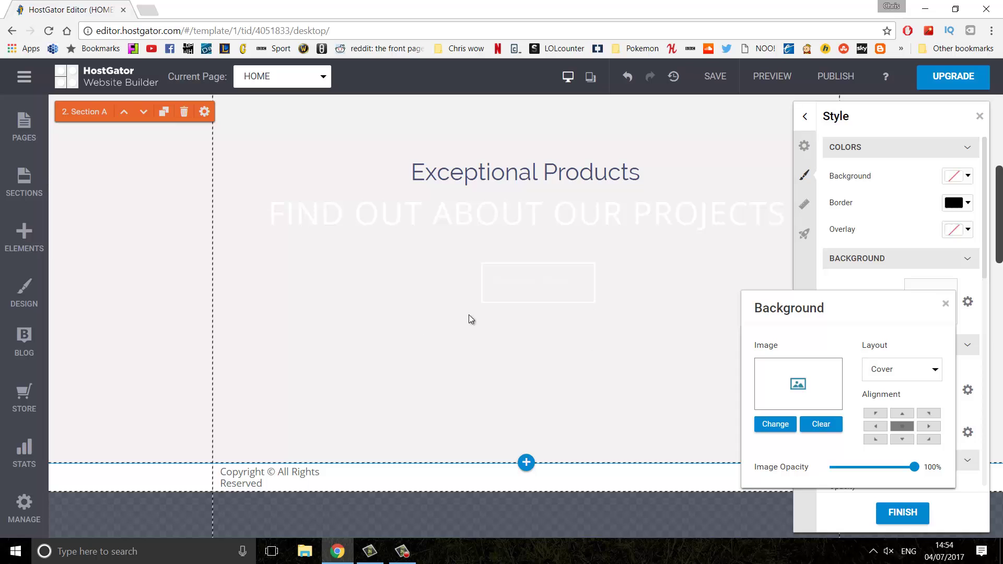
pyautogui.click(779, 430)
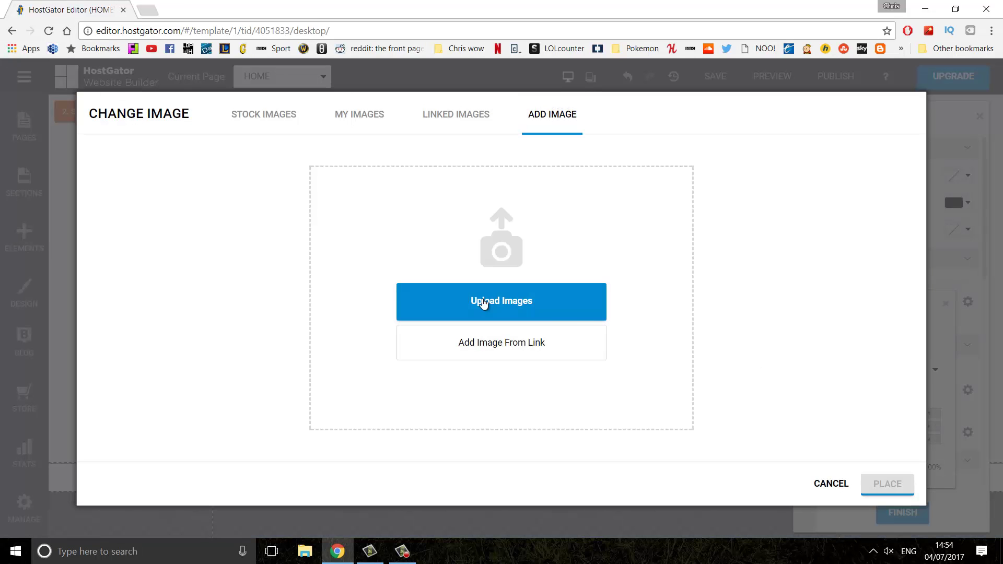
pyautogui.click(255, 124)
pyautogui.click(355, 116)
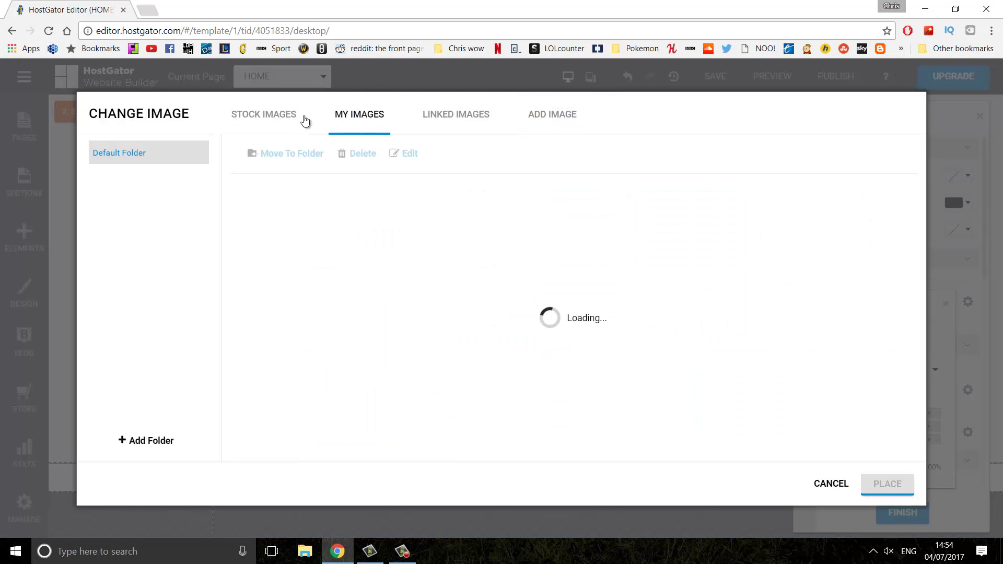
pyautogui.click(276, 119)
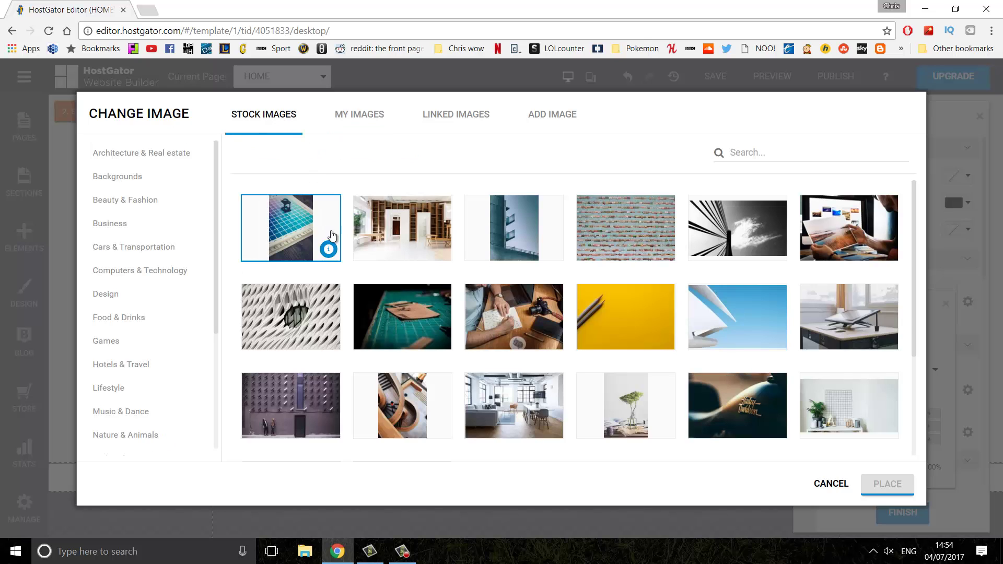
pyautogui.click(286, 405)
pyautogui.click(867, 480)
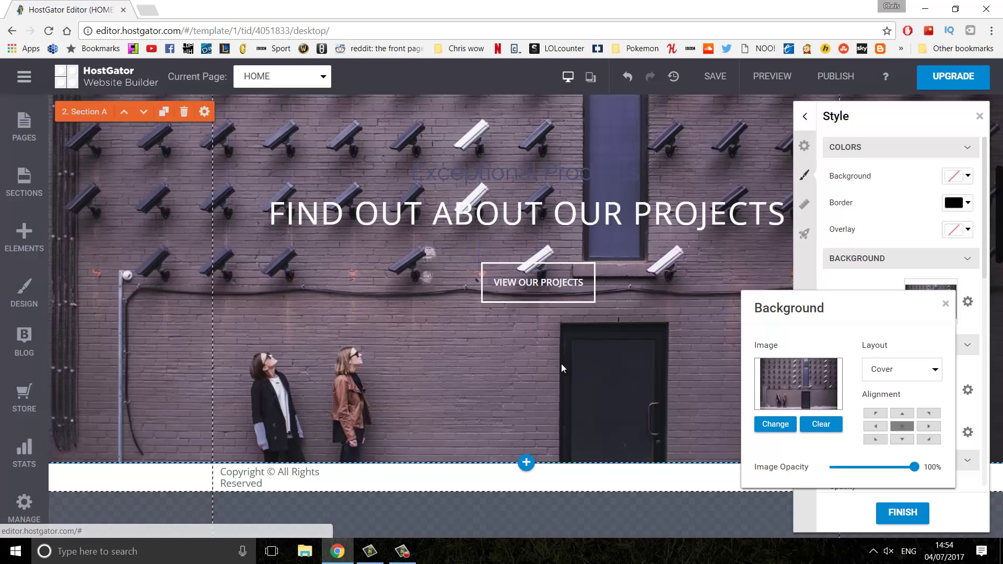
pyautogui.click(514, 167)
pyautogui.moveTo(640, 172); pyautogui.dragTo(374, 163)
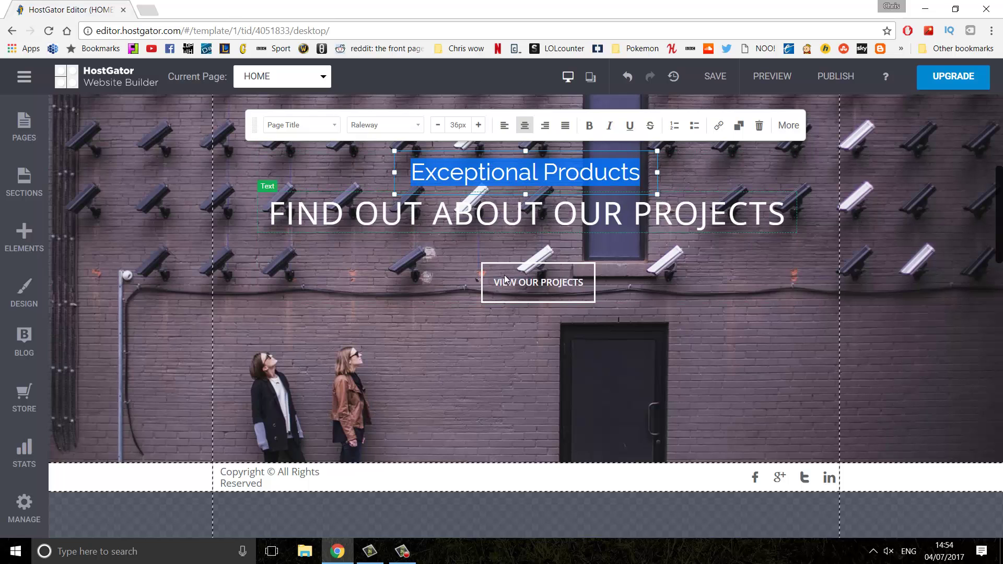
pyautogui.press('Delete')
pyautogui.click(557, 215)
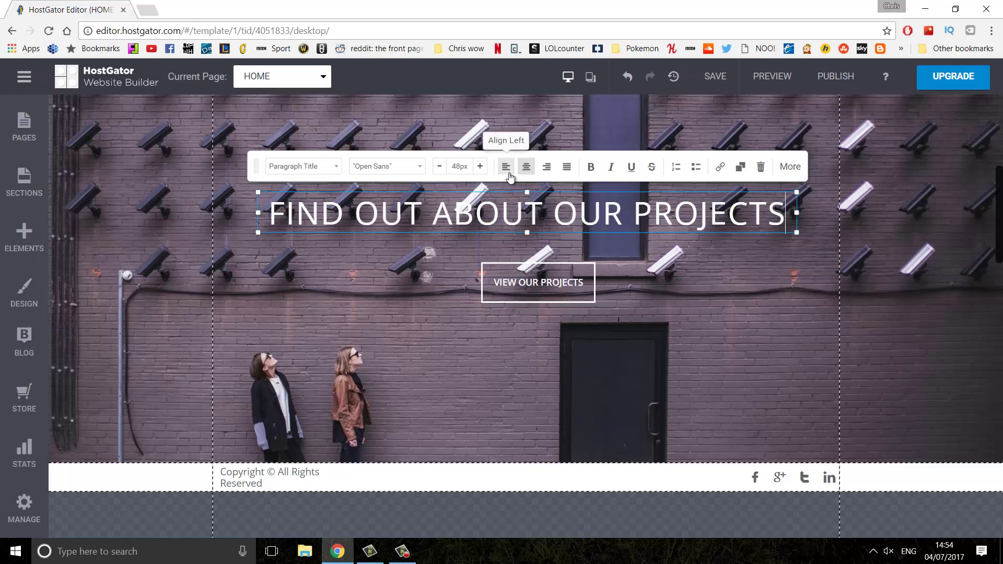
pyautogui.scroll(3, 618, 409)
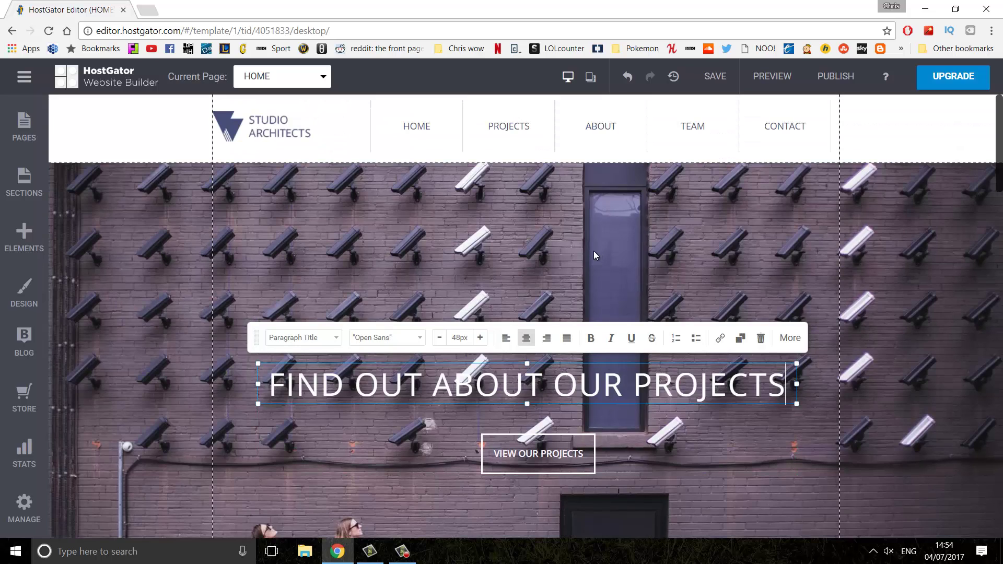
pyautogui.click(705, 476)
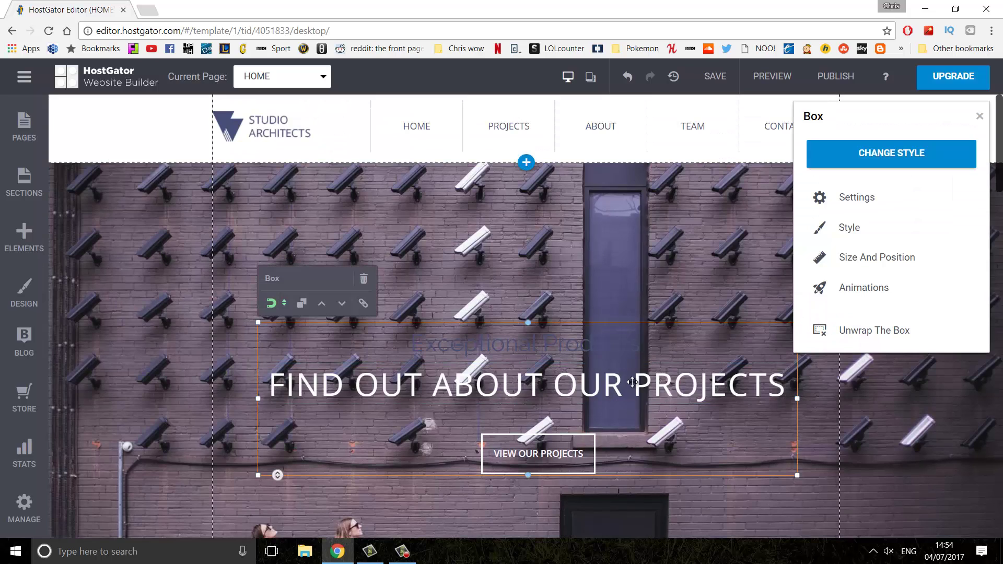
# Set the text color of the whole "Exceptional Products" heading to white.
pyautogui.doubleClick(526, 342)
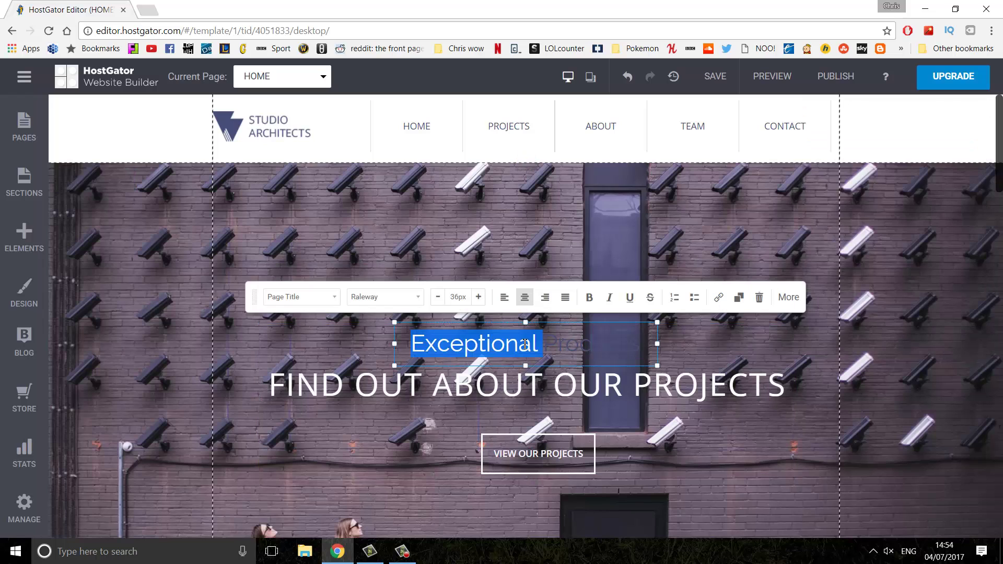
pyautogui.moveTo(641, 344); pyautogui.dragTo(411, 344)
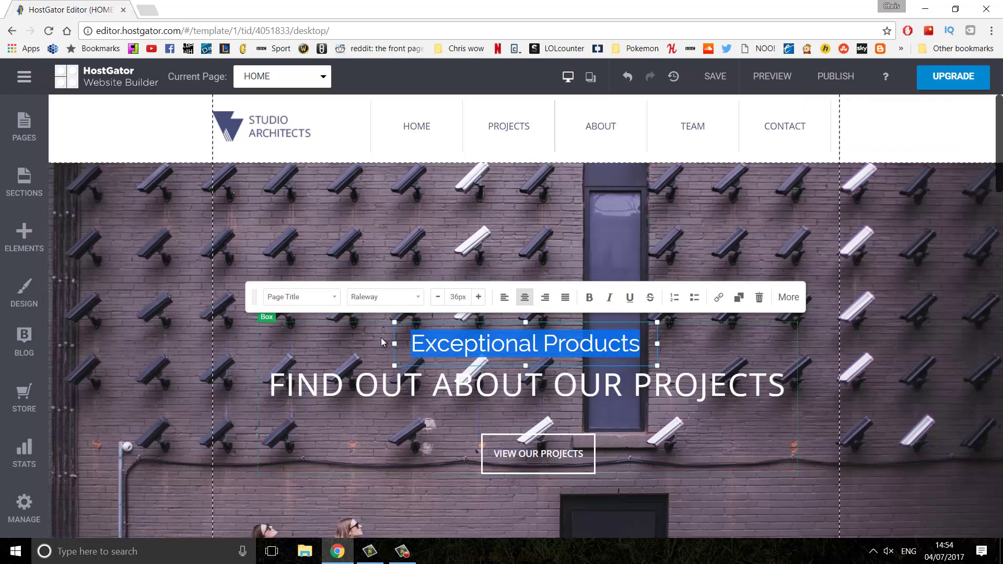
pyautogui.click(788, 297)
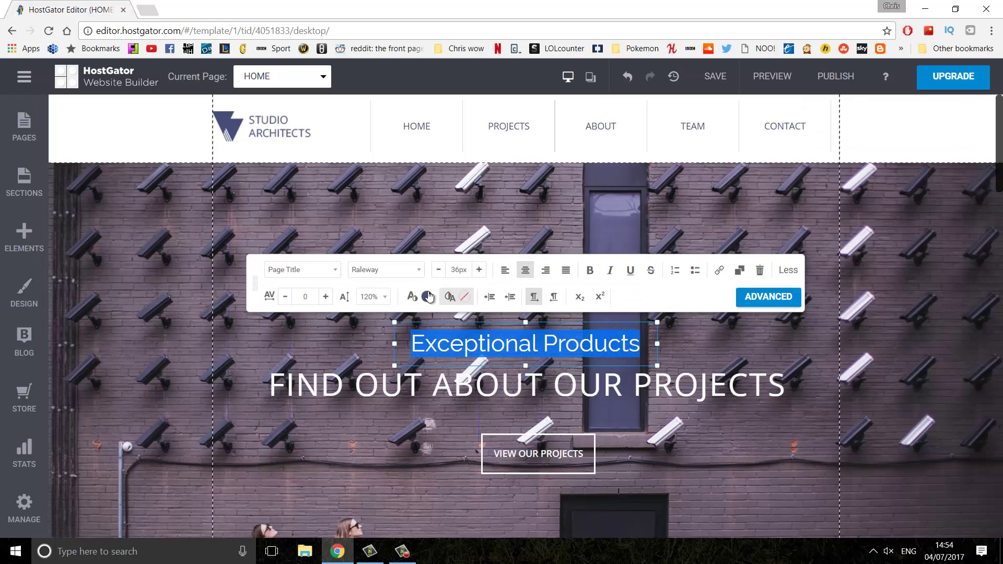
pyautogui.click(427, 296)
pyautogui.click(381, 358)
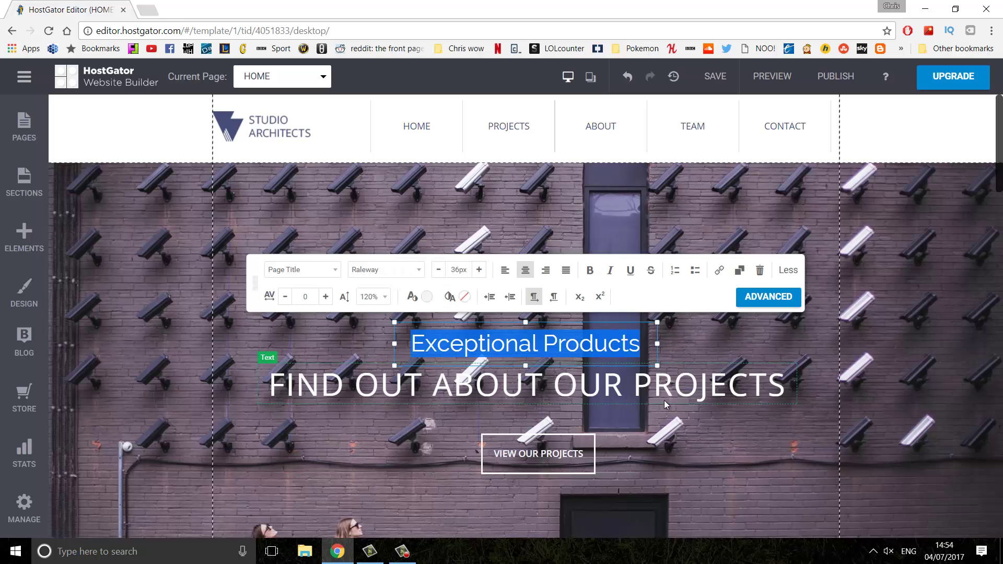
pyautogui.click(741, 382)
pyautogui.click(661, 266)
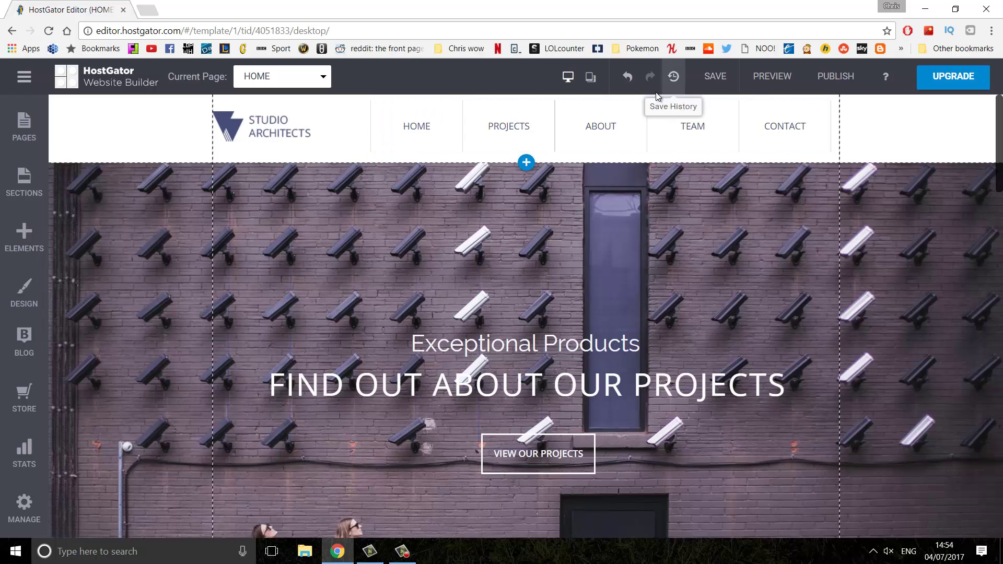
# Save the site and examine the Home page in preview mode.
pyautogui.click(715, 78)
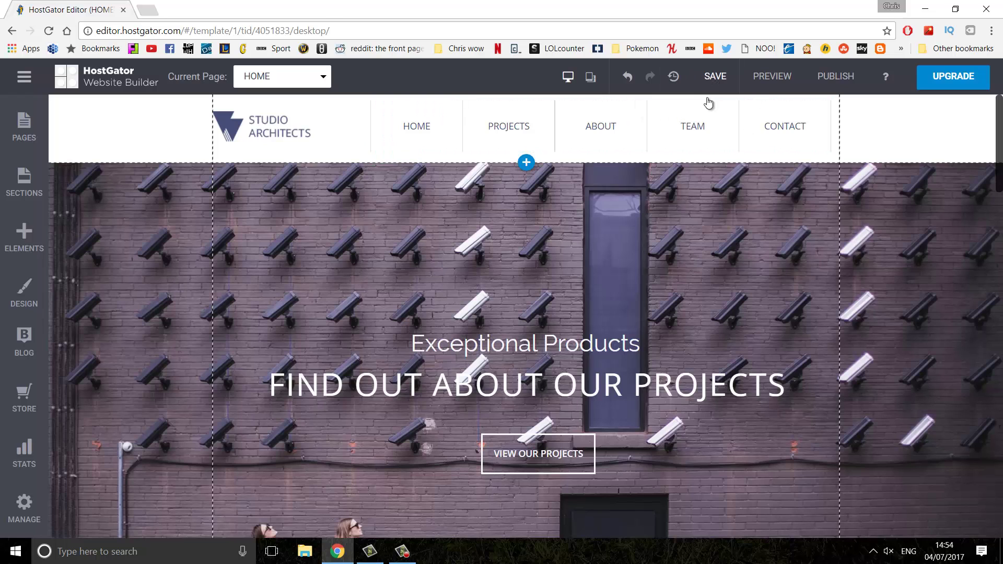
pyautogui.click(766, 78)
pyautogui.scroll(-3, 478, 240)
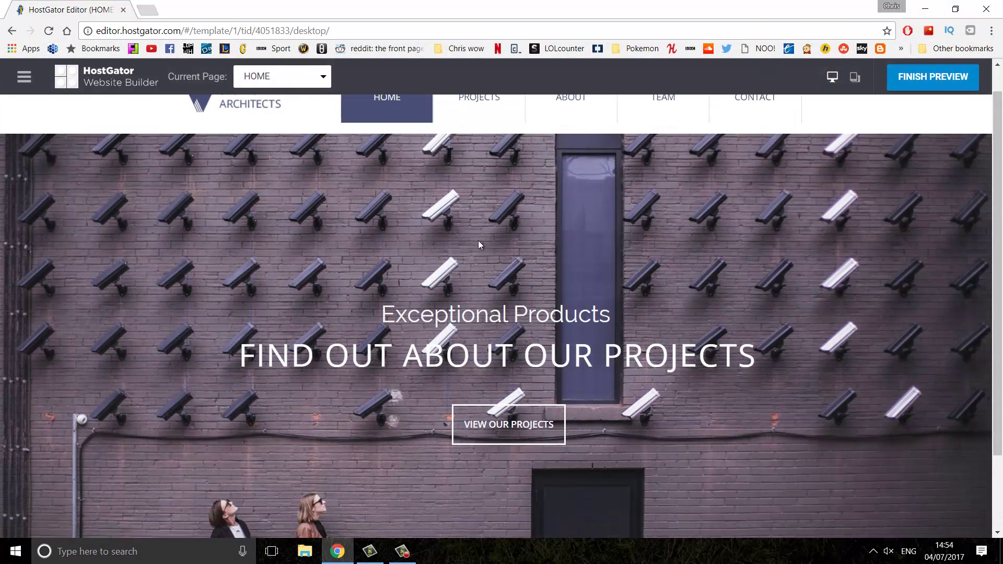
pyautogui.scroll(3, 474, 286)
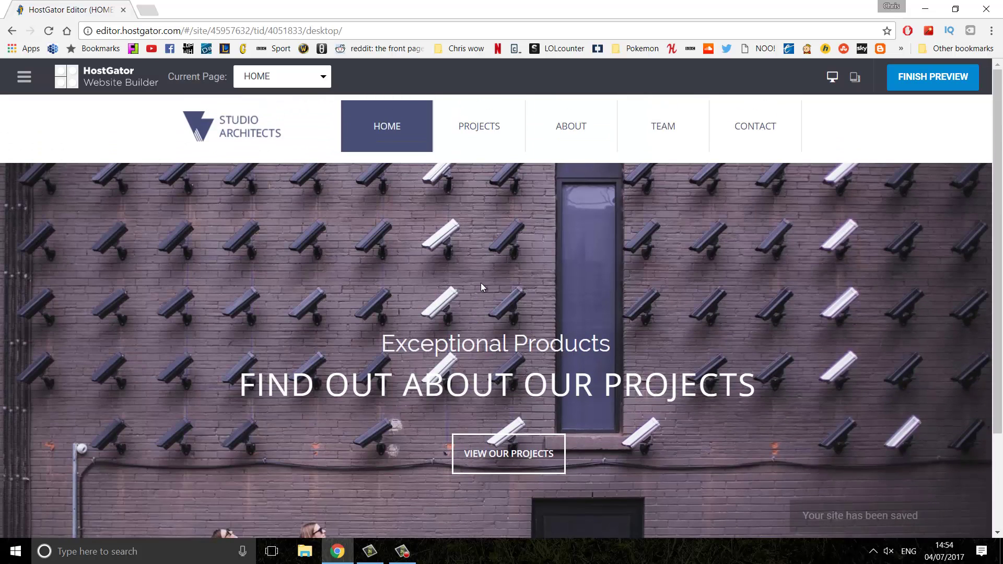
pyautogui.scroll(-1, 480, 283)
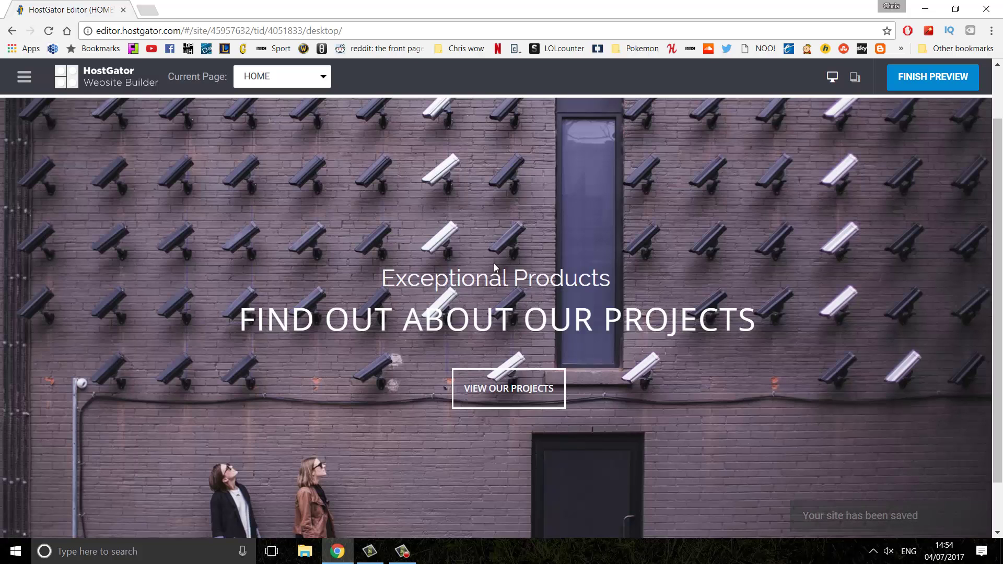
# Follow the View Our Projects link and review the Projects, About, Team and Contact pages in the preview.
pyautogui.click(532, 391)
pyautogui.scroll(-5, 497, 354)
pyautogui.scroll(5, 515, 297)
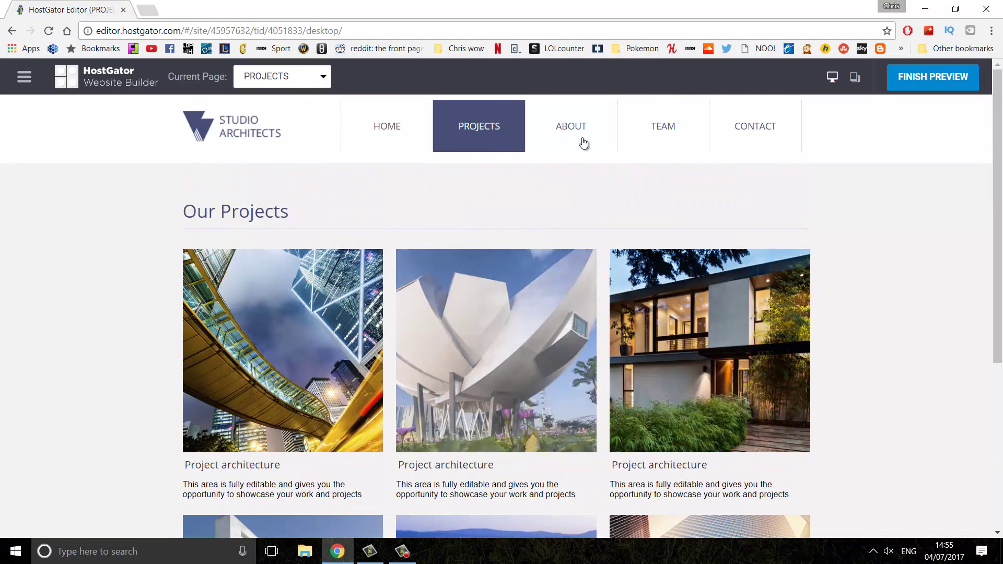
pyautogui.click(582, 140)
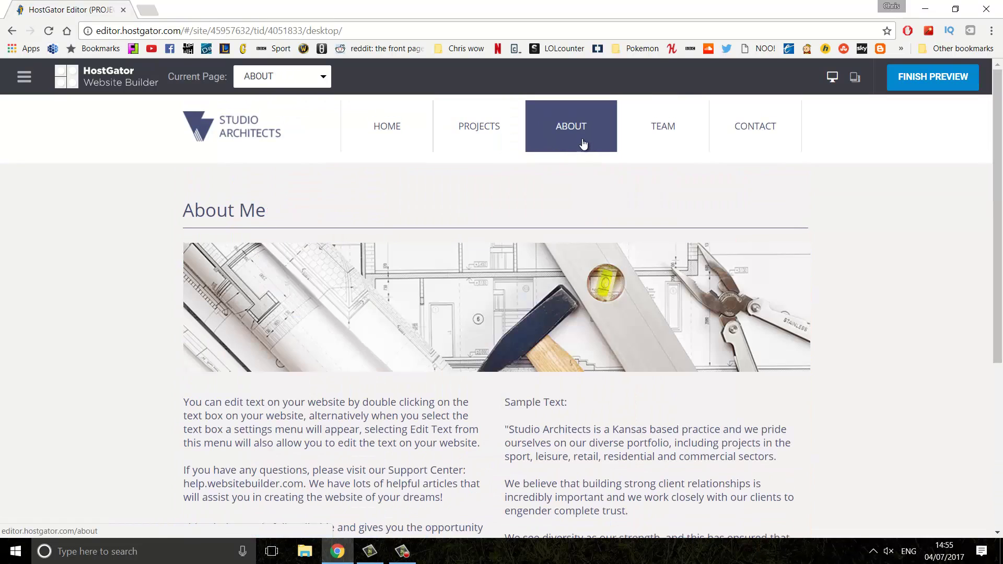
pyautogui.click(679, 137)
pyautogui.click(755, 137)
pyautogui.scroll(1, 445, 261)
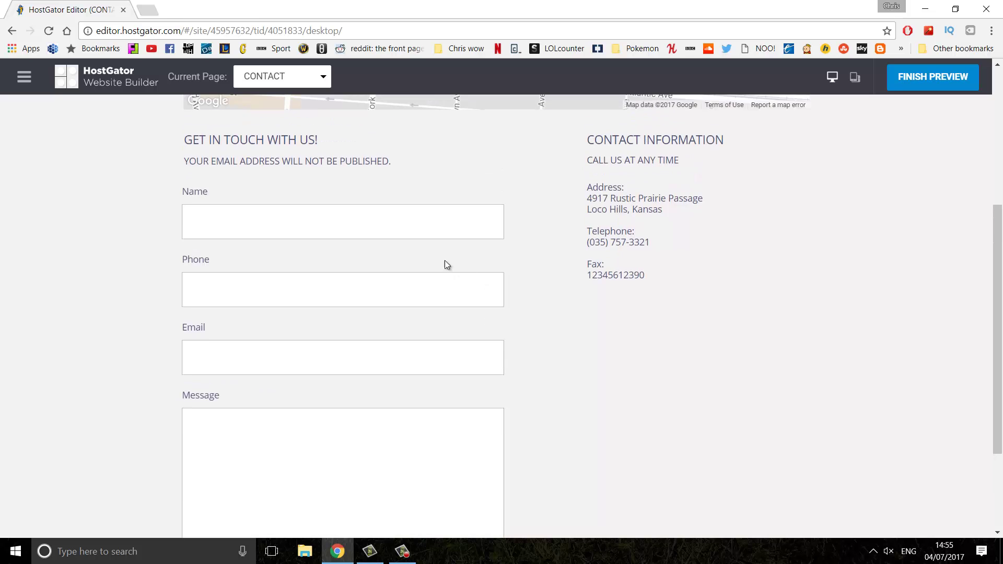
# Finish previewing the site and open the Contact page for editing.
pyautogui.scroll(5, 340, 152)
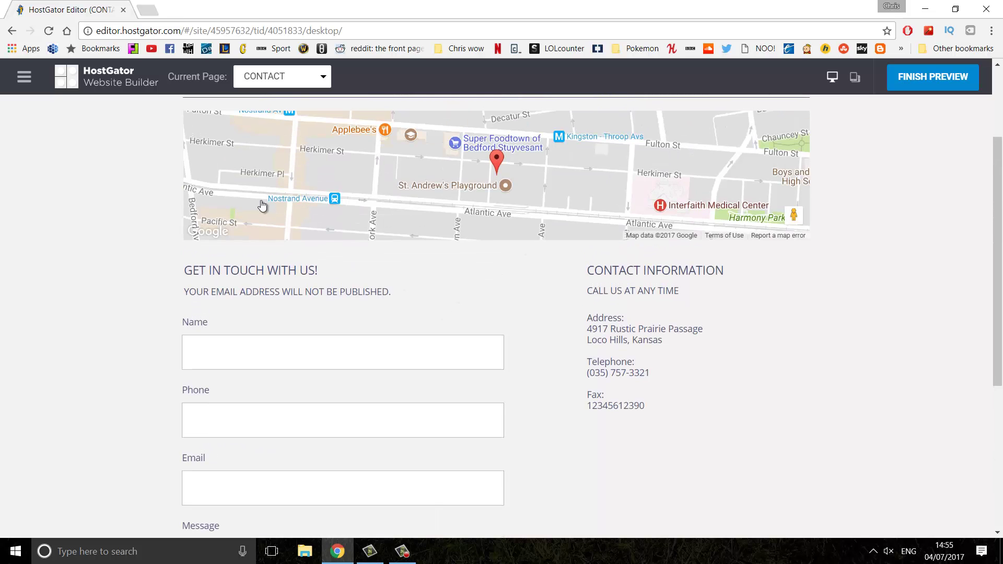
pyautogui.click(909, 80)
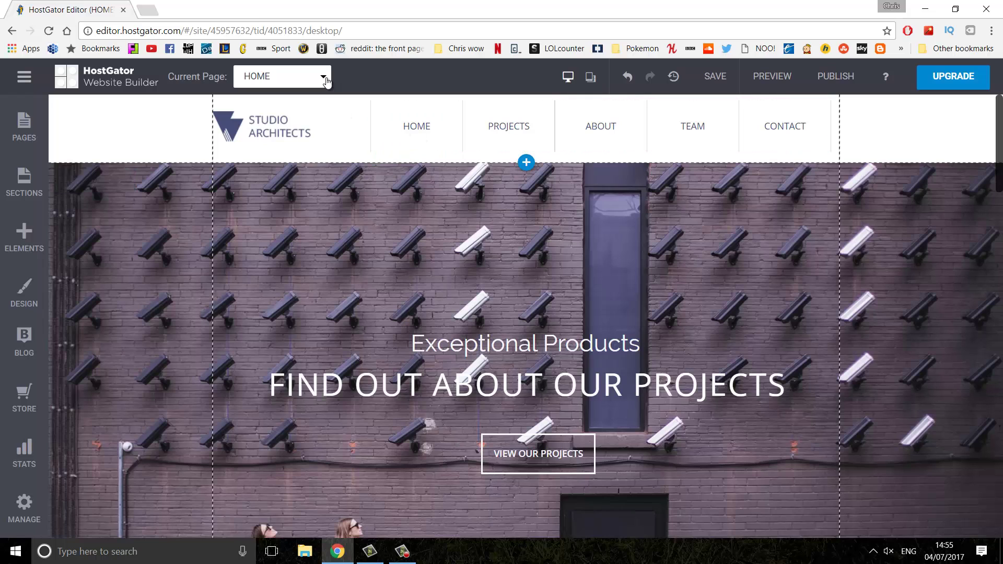
pyautogui.click(325, 79)
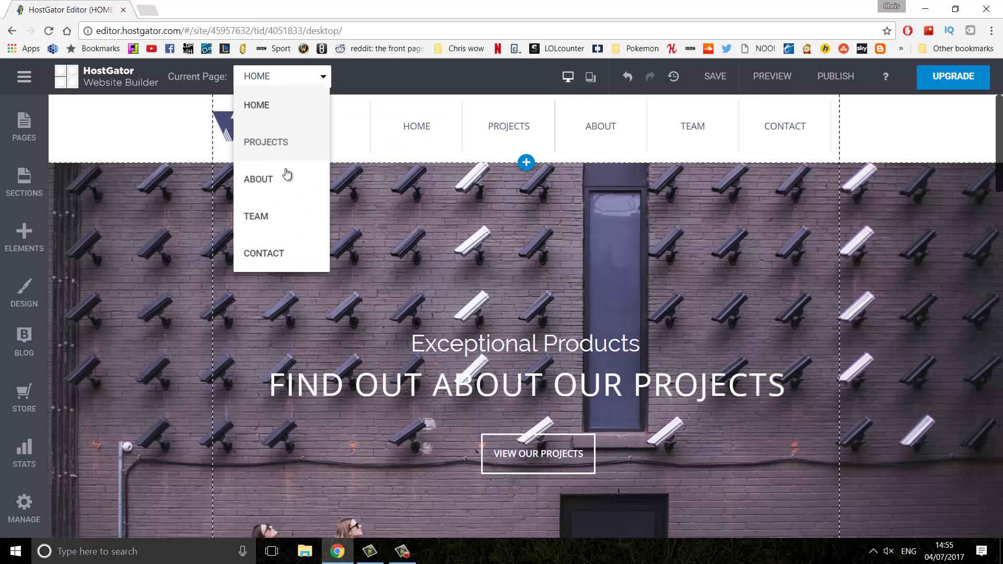
pyautogui.click(279, 252)
# Examine the contact form's field management options and its settings without changing them.
pyautogui.scroll(-5, 535, 354)
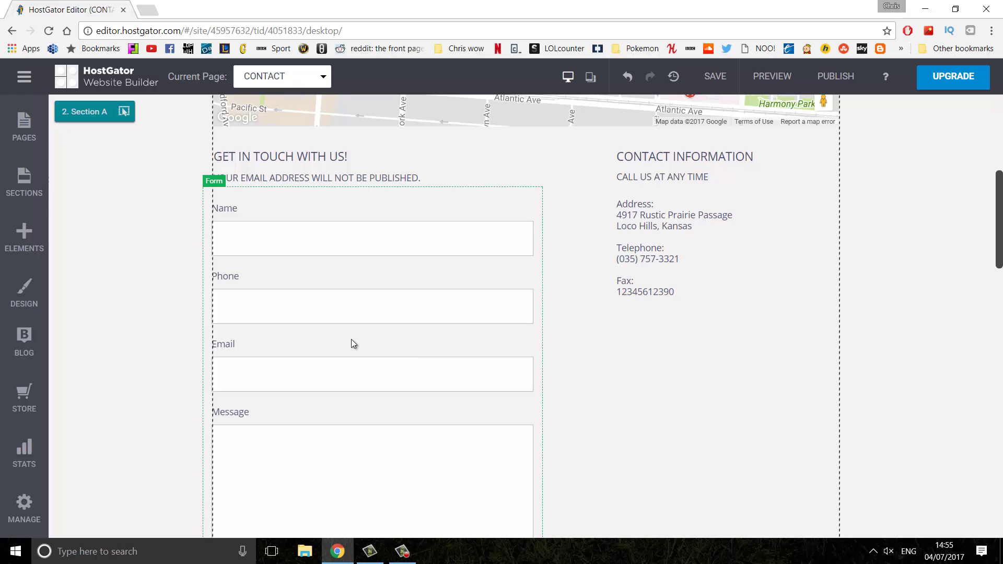
pyautogui.click(387, 266)
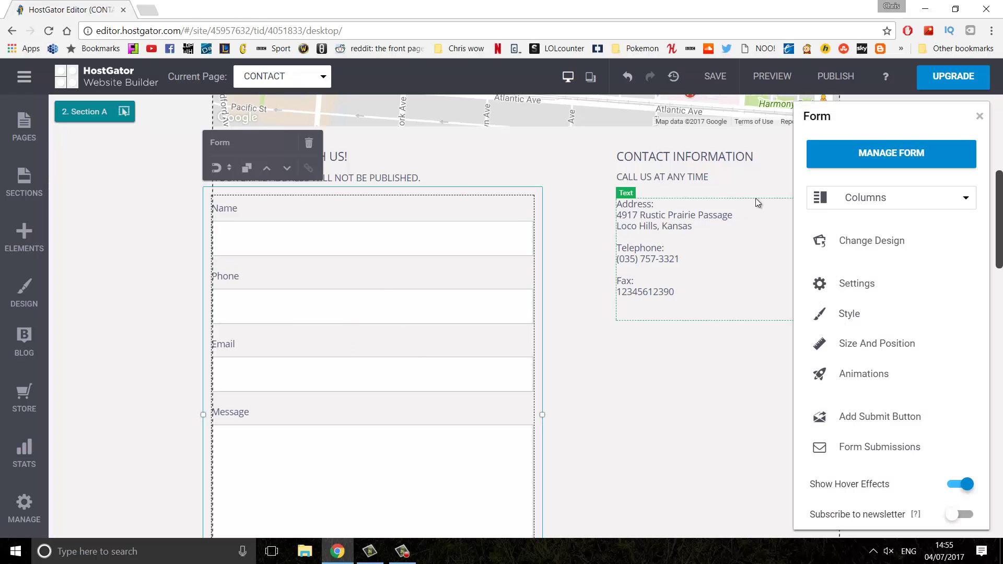
pyautogui.click(855, 170)
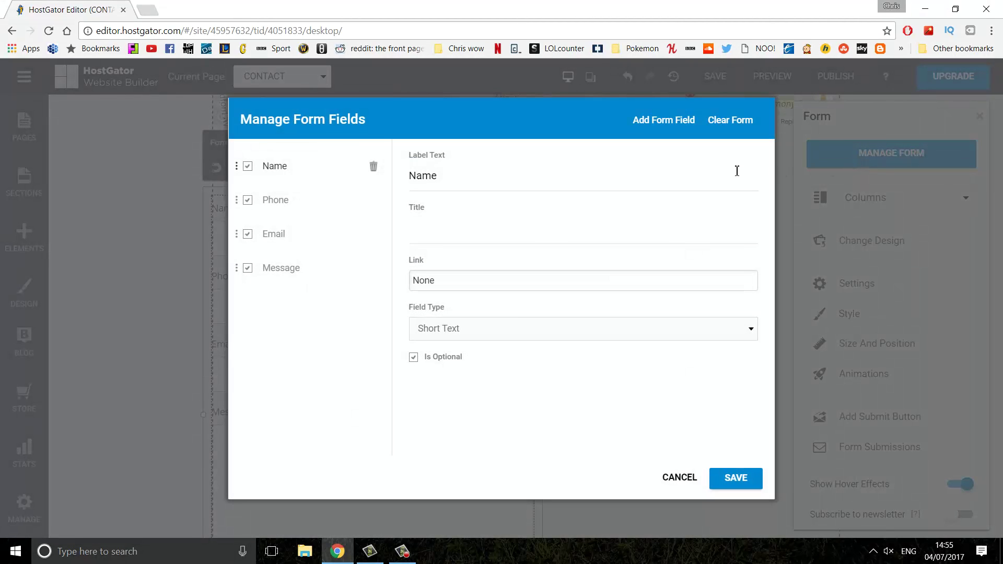
pyautogui.click(673, 474)
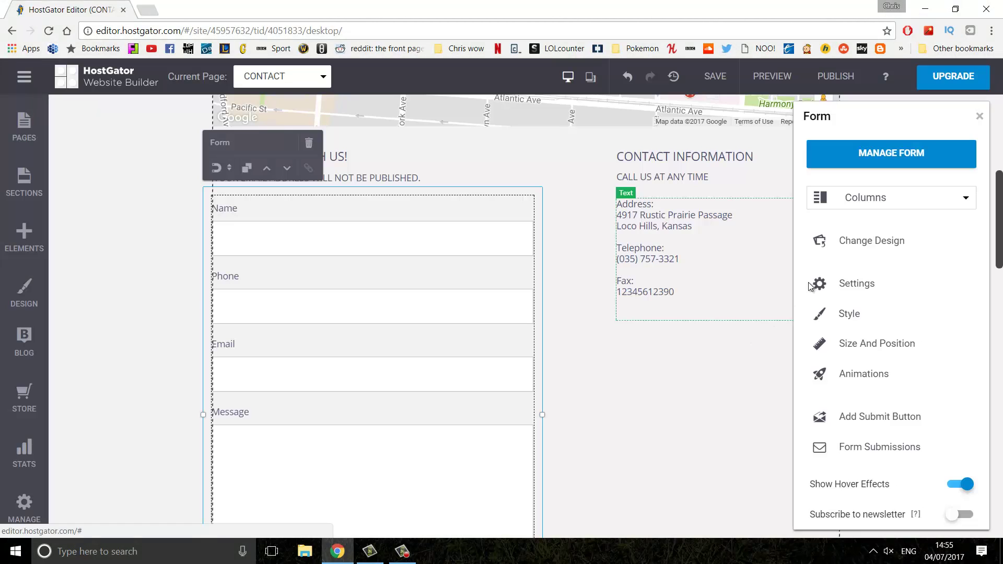
pyautogui.click(859, 287)
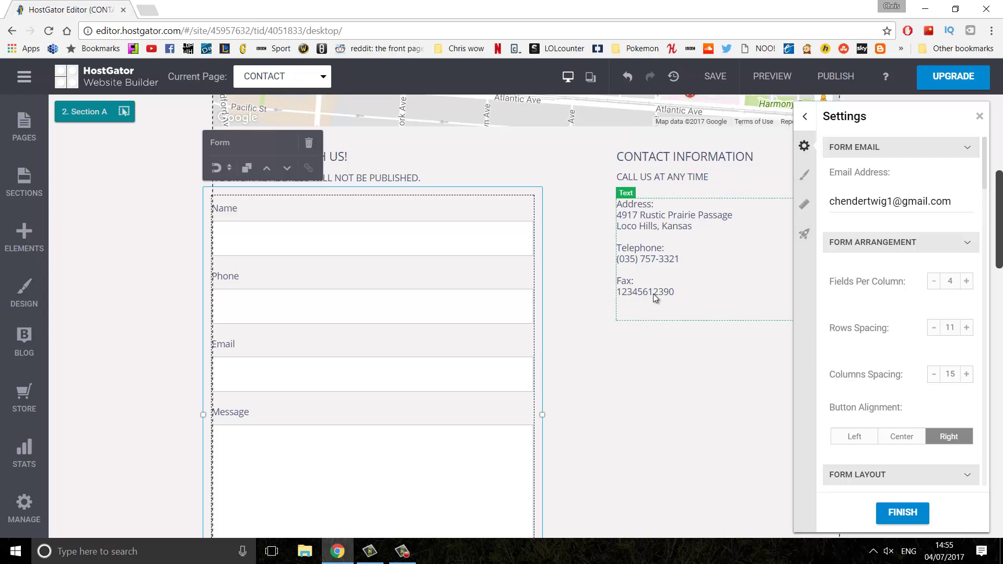
pyautogui.click(804, 116)
# Add a default-icon marker for Belfast, UK to the Contact page's Google Map and set the map position to it.
pyautogui.scroll(5, 431, 308)
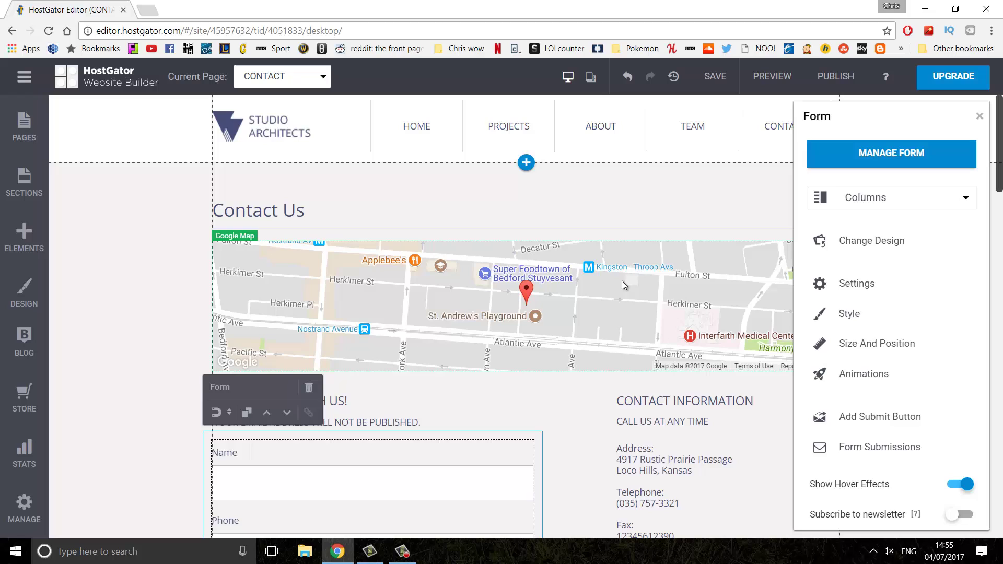
pyautogui.click(432, 308)
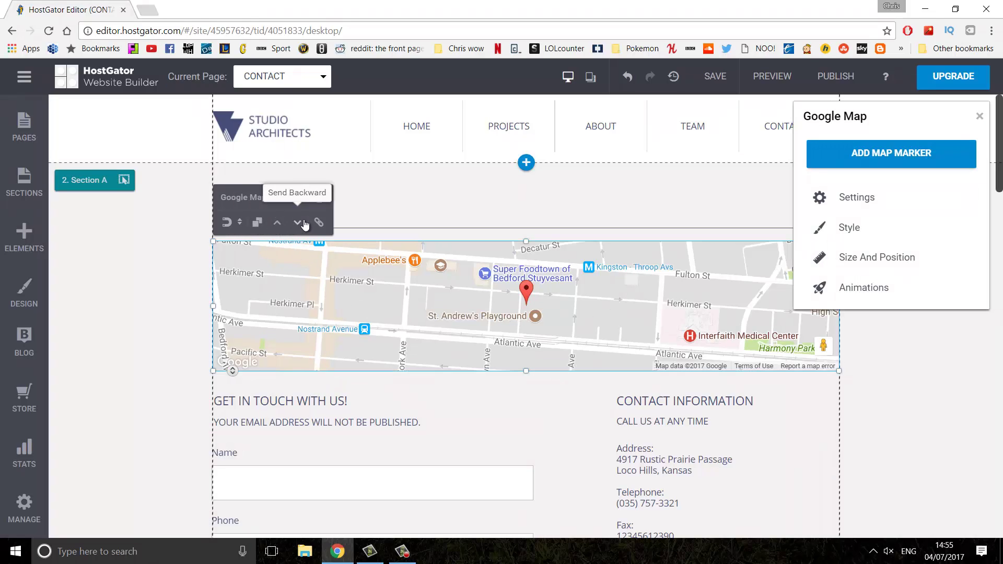
pyautogui.click(871, 154)
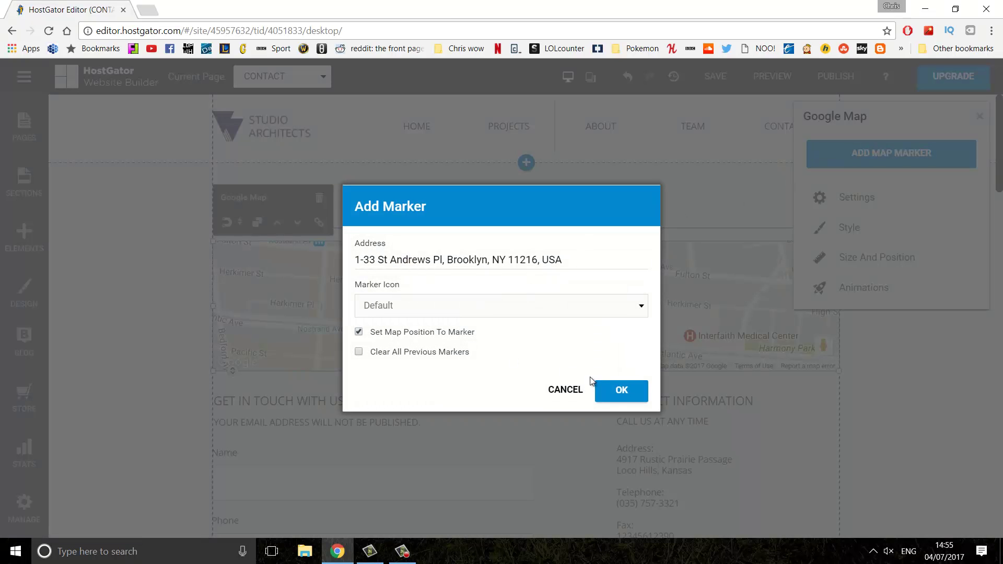
pyautogui.click(620, 393)
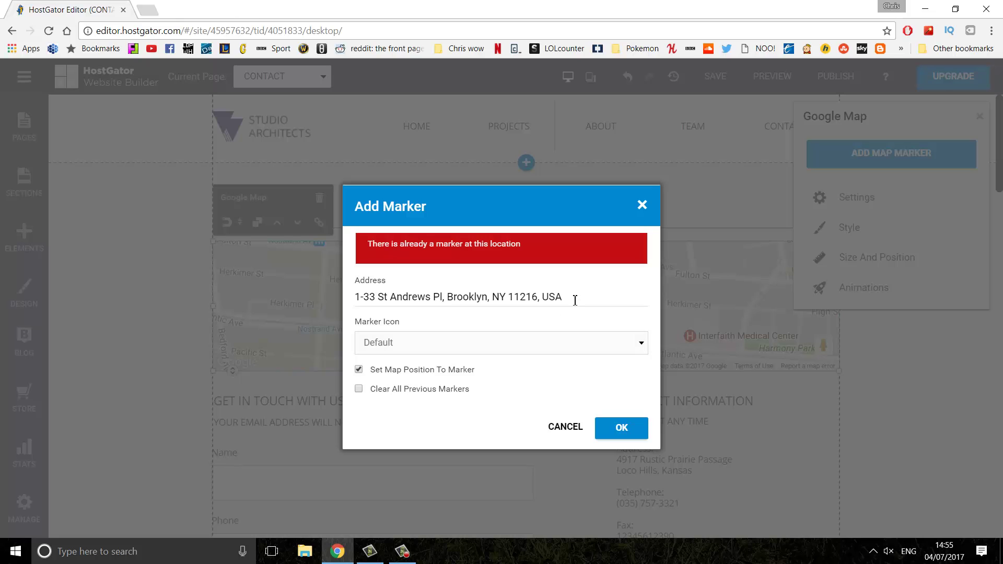
pyautogui.moveTo(575, 296); pyautogui.dragTo(300, 302)
pyautogui.write('belfast')
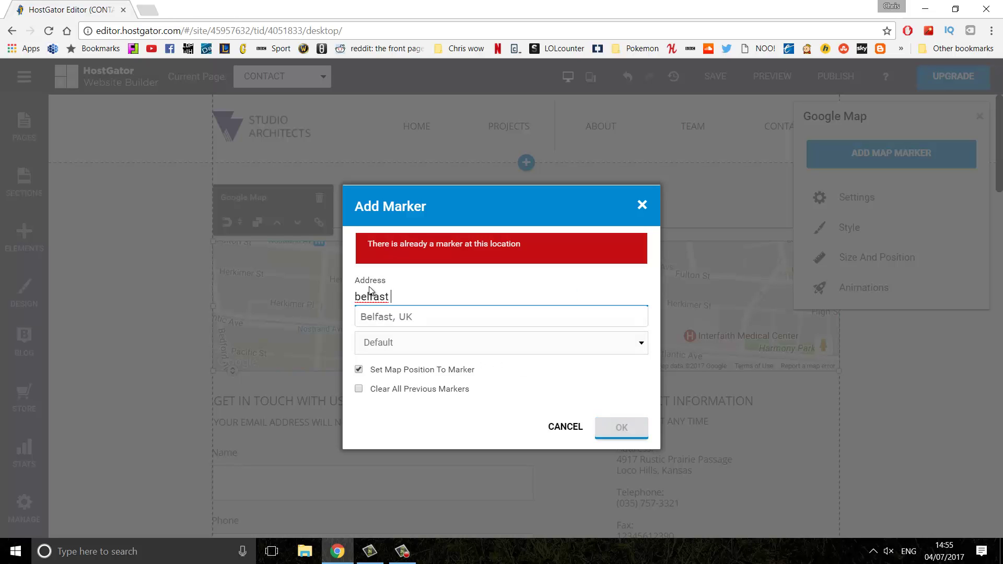
pyautogui.click(369, 316)
pyautogui.click(626, 427)
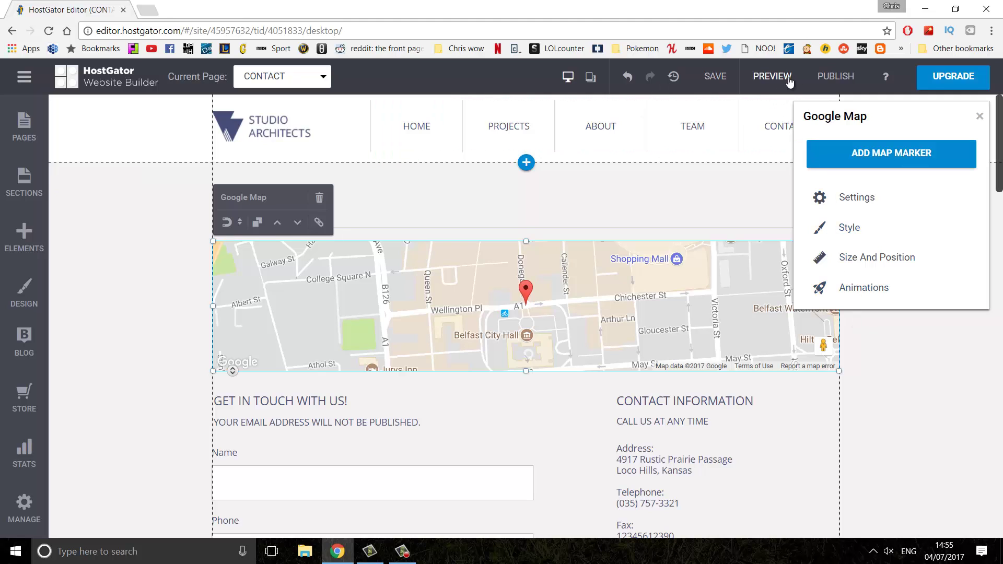
pyautogui.click(978, 118)
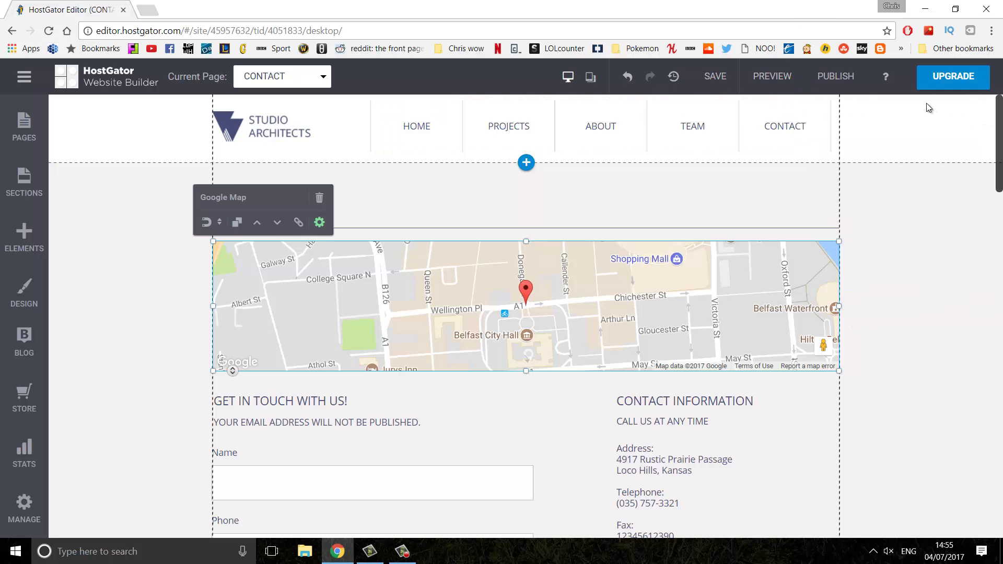
# Publish the website and open the live site in the browser.
pyautogui.click(833, 77)
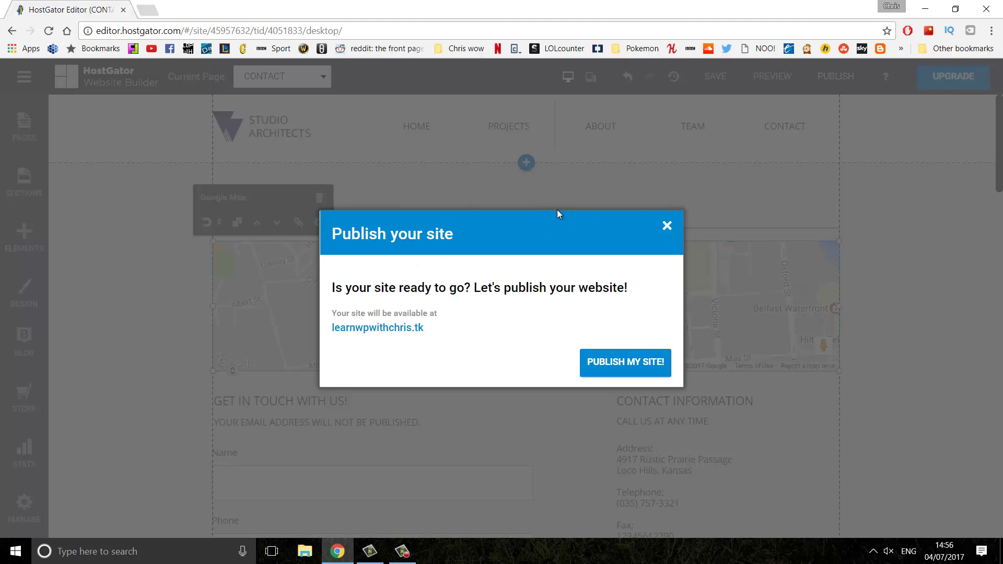
pyautogui.click(605, 358)
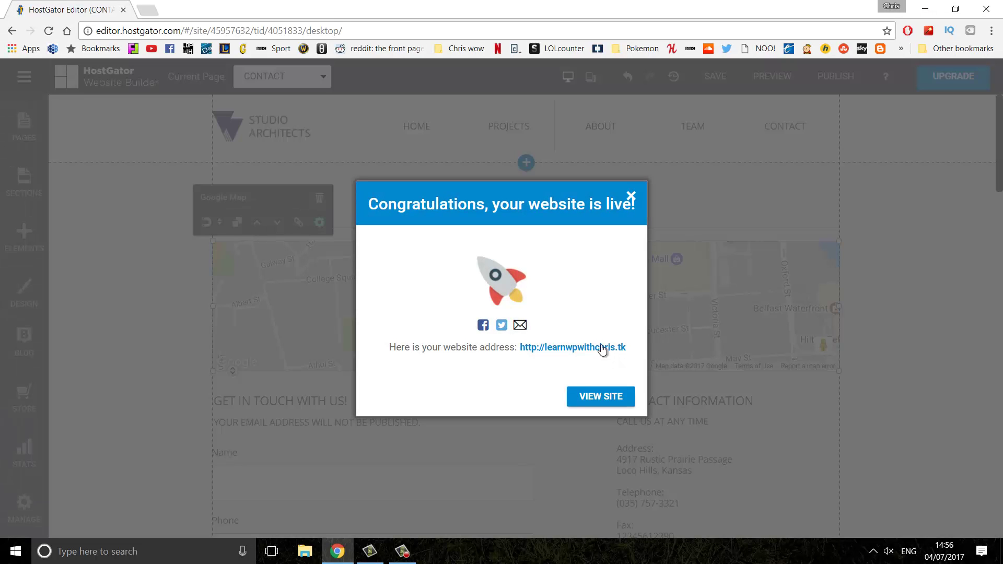
pyautogui.click(601, 397)
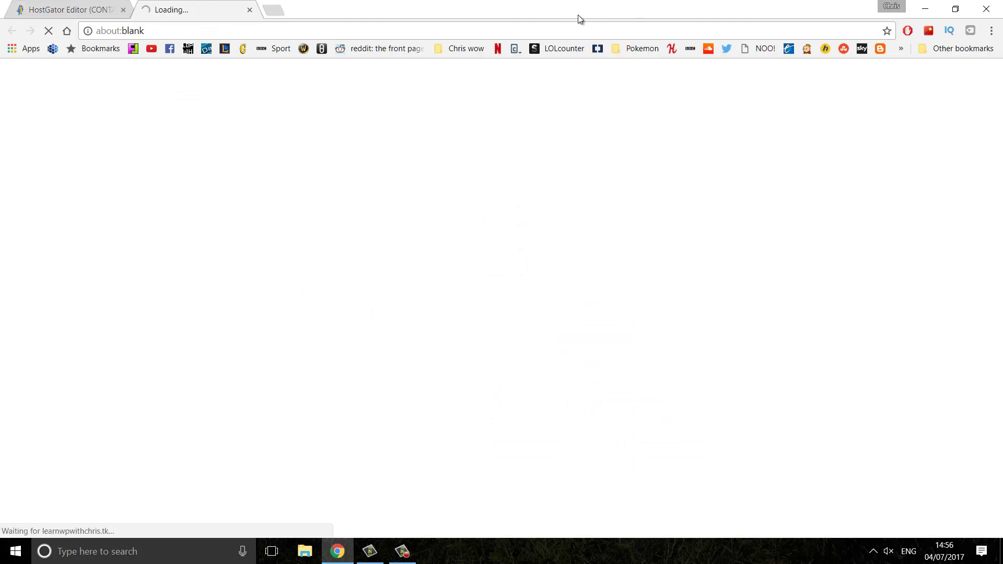